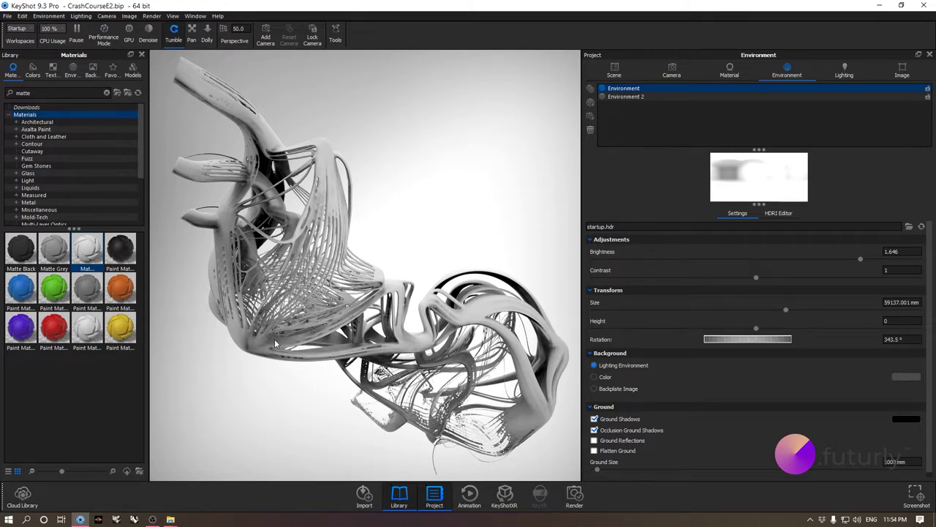
# Step: Review the Interface preferences, including the reverse camera distance scrolling option, and leave them without saving changes
pyautogui.click(22, 16)
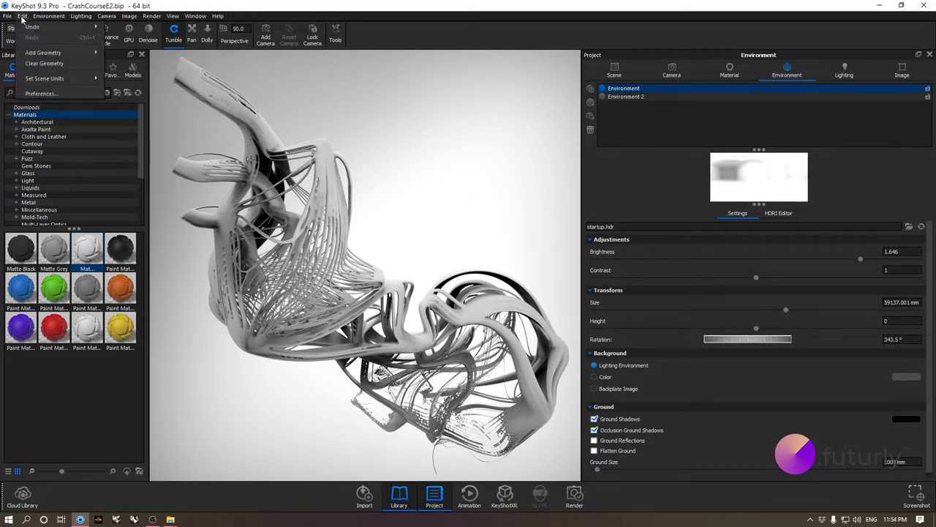
pyautogui.click(60, 92)
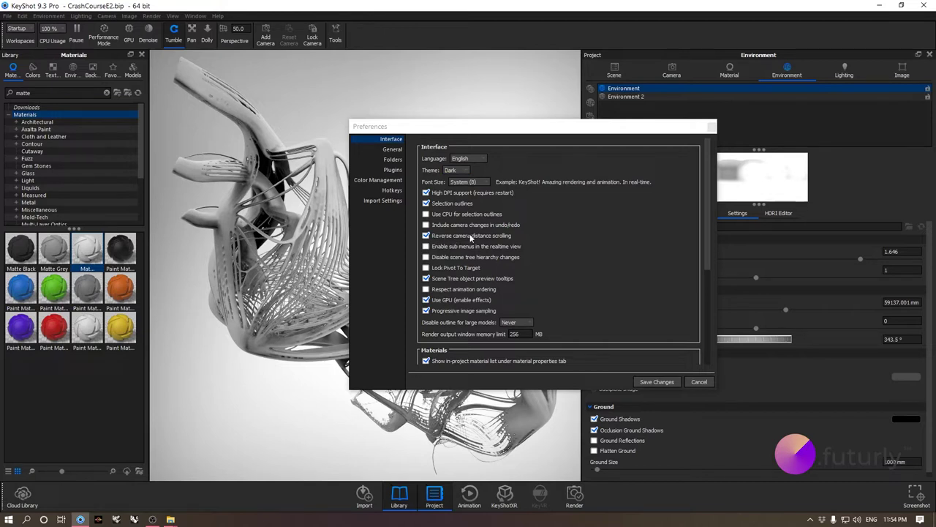
pyautogui.click(699, 381)
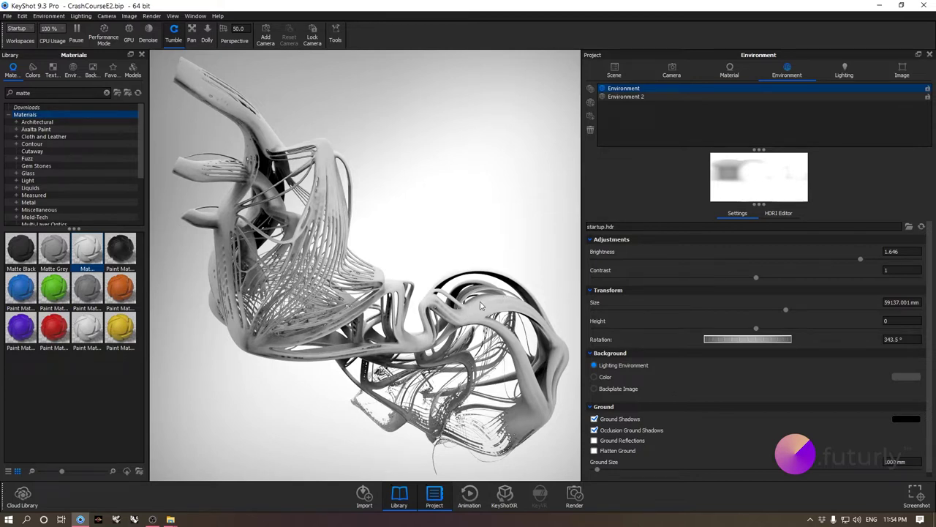
# Step: Apply the Matte Grey material to the model and the startup environment to the scene
pyautogui.click(57, 254)
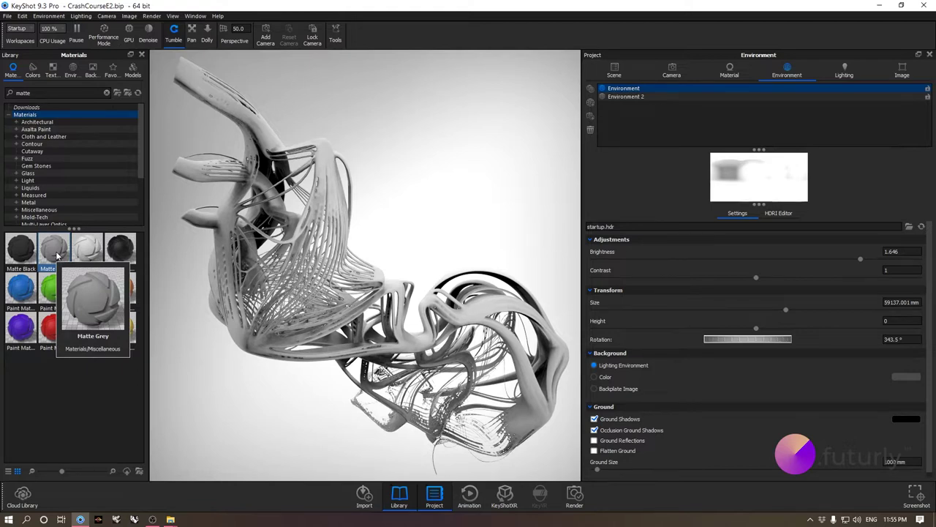
pyautogui.moveTo(57, 254); pyautogui.dragTo(321, 201)
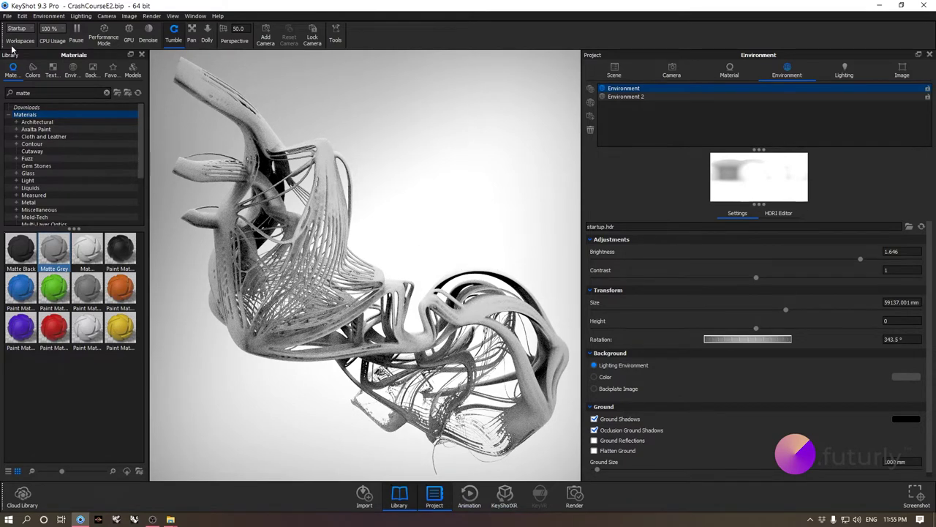
pyautogui.click(71, 70)
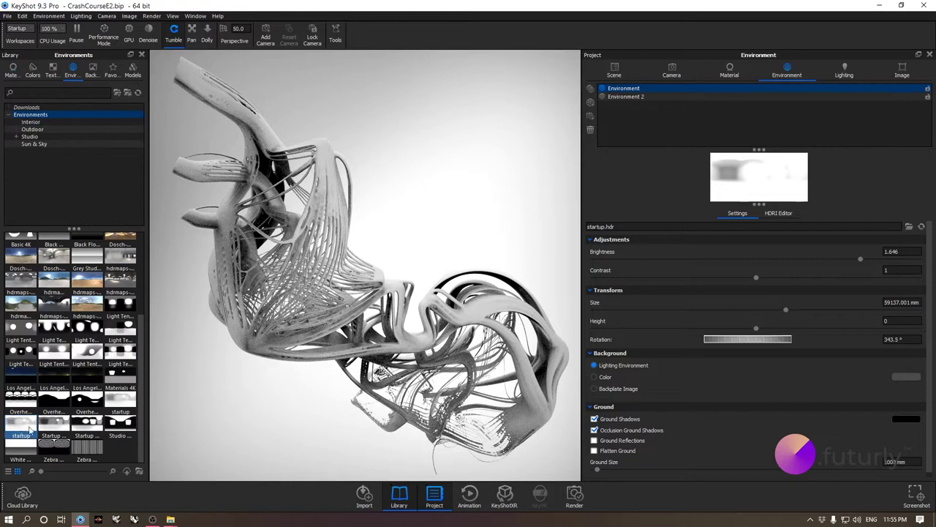
pyautogui.moveTo(19, 427); pyautogui.dragTo(212, 422)
# Step: Open the model's in-project Matte Grey #2 material for editing and convert it into a multi-material
pyautogui.click(720, 68)
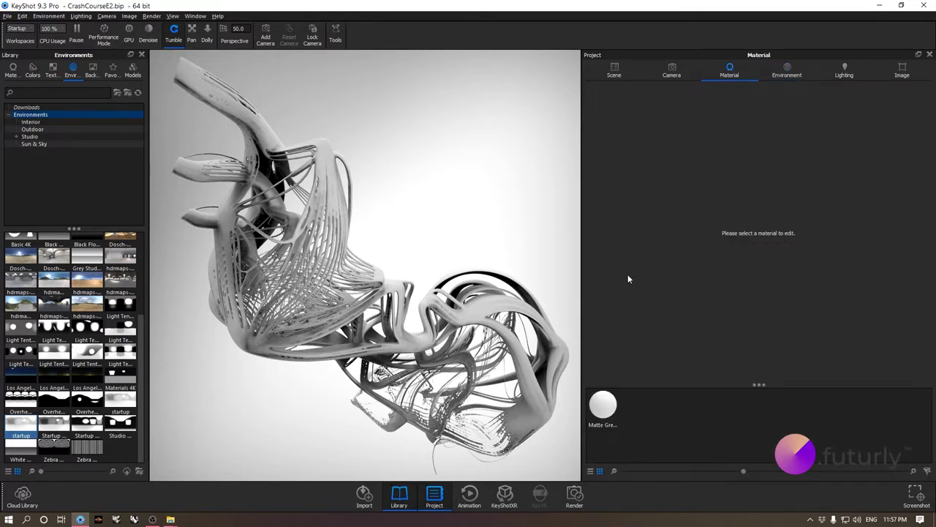
pyautogui.click(603, 408)
pyautogui.click(604, 412)
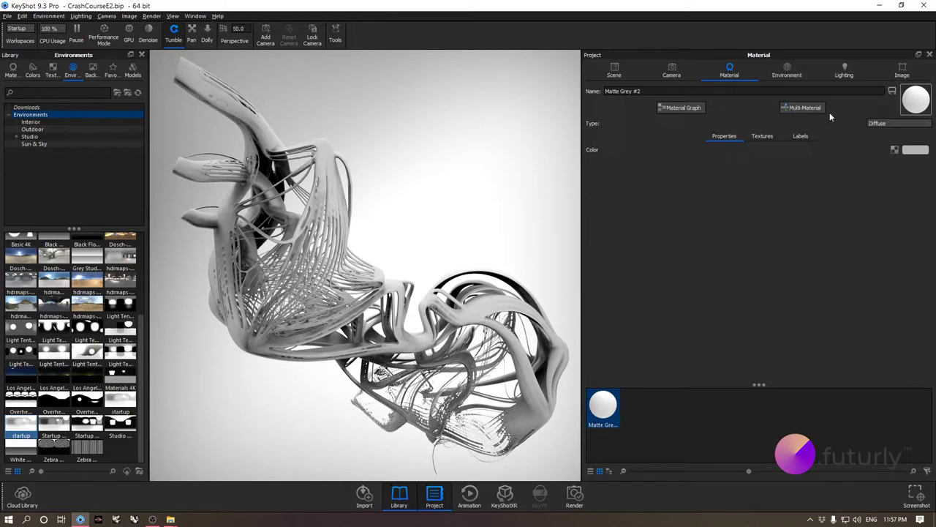
pyautogui.click(805, 108)
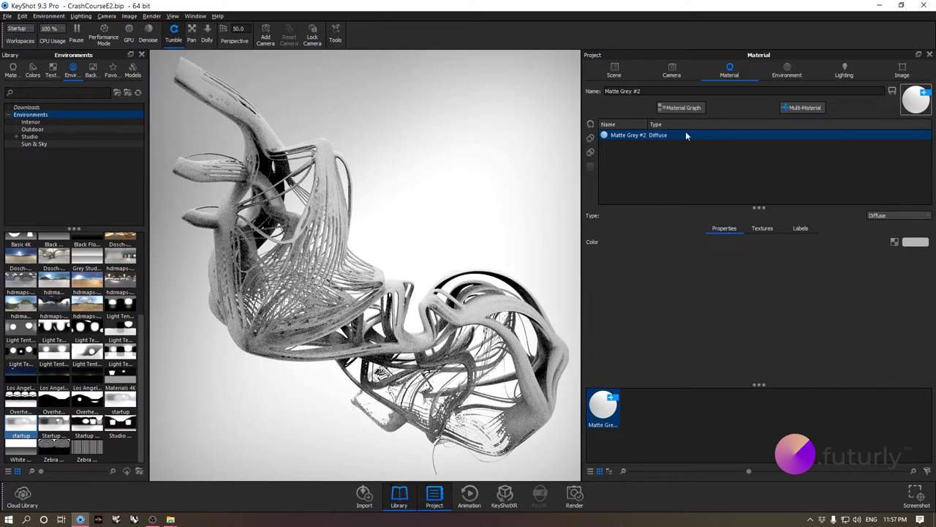
# Step: Add the white preset from the library's Translucent category as a second sub-material of Matte Grey #2
pyautogui.click(12, 69)
pyautogui.scroll(-3, 80, 189)
pyautogui.scroll(-2, 80, 189)
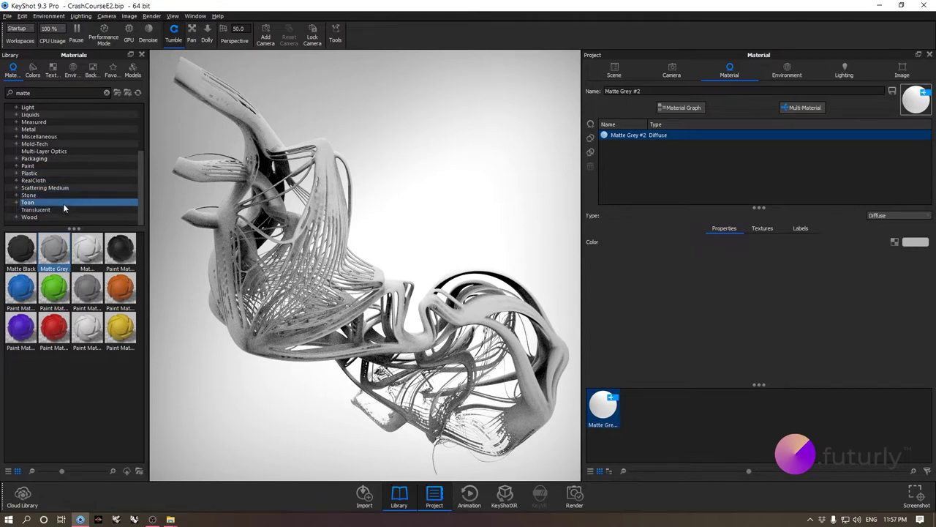
pyautogui.click(60, 210)
pyautogui.moveTo(120, 289); pyautogui.dragTo(661, 154)
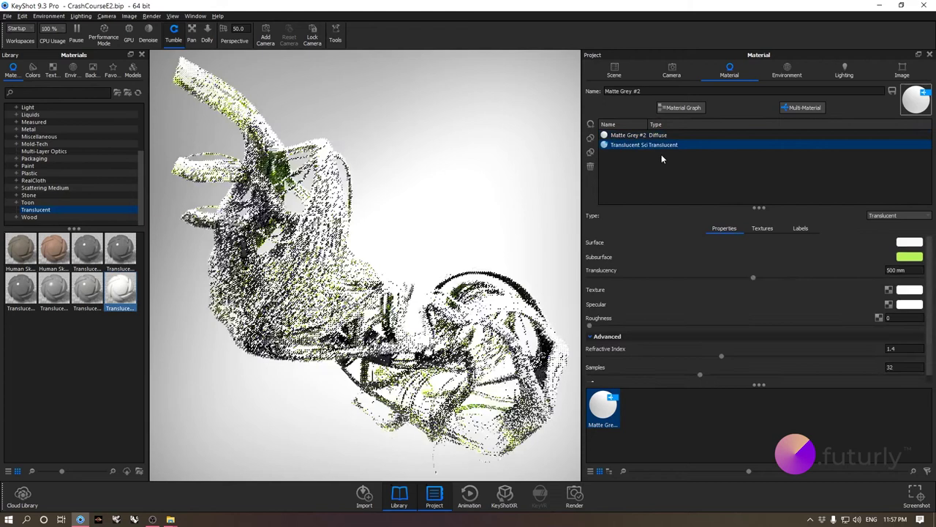
# Step: Switch between the Matte Grey #2 and Translucent sub-materials to compare them on the model
pyautogui.click(629, 136)
pyautogui.click(631, 146)
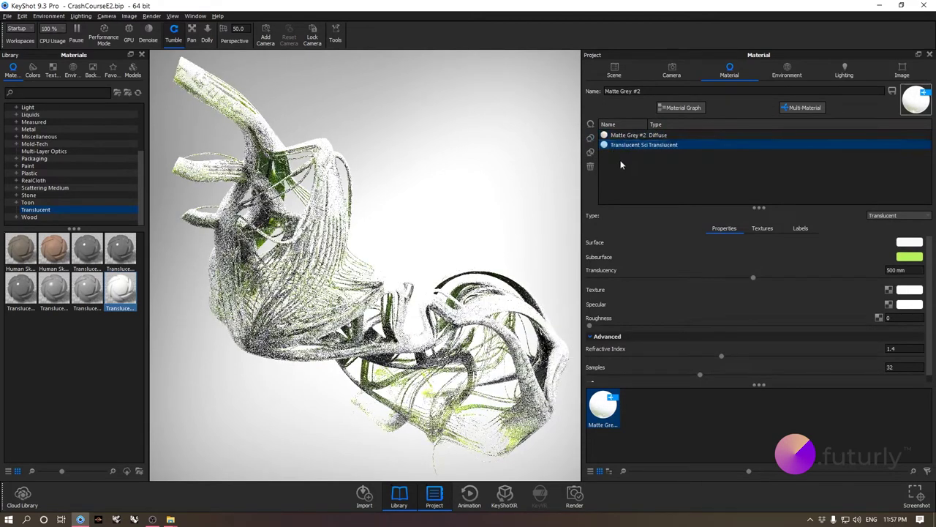
pyautogui.click(627, 135)
pyautogui.click(631, 145)
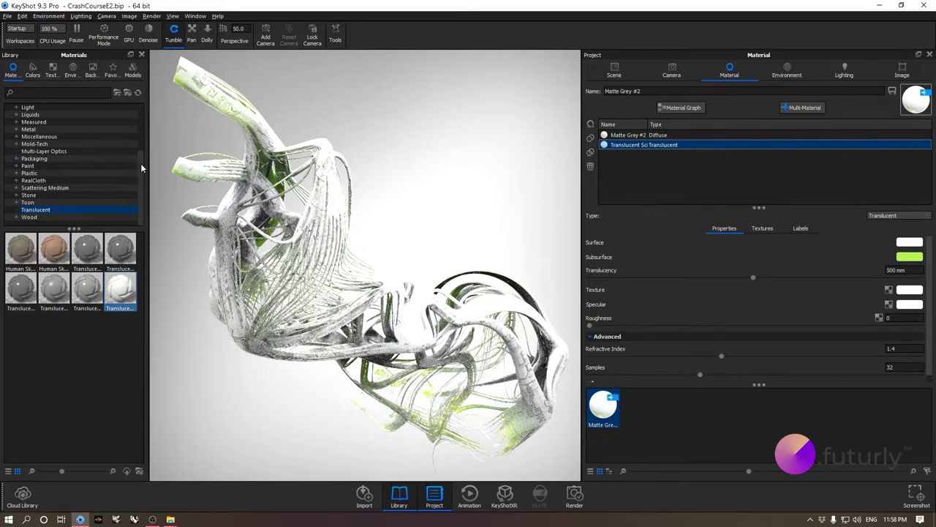
# Step: Add Aluminum Polished from the library's Metal category as a third sub-material of the multi-material
pyautogui.click(17, 92)
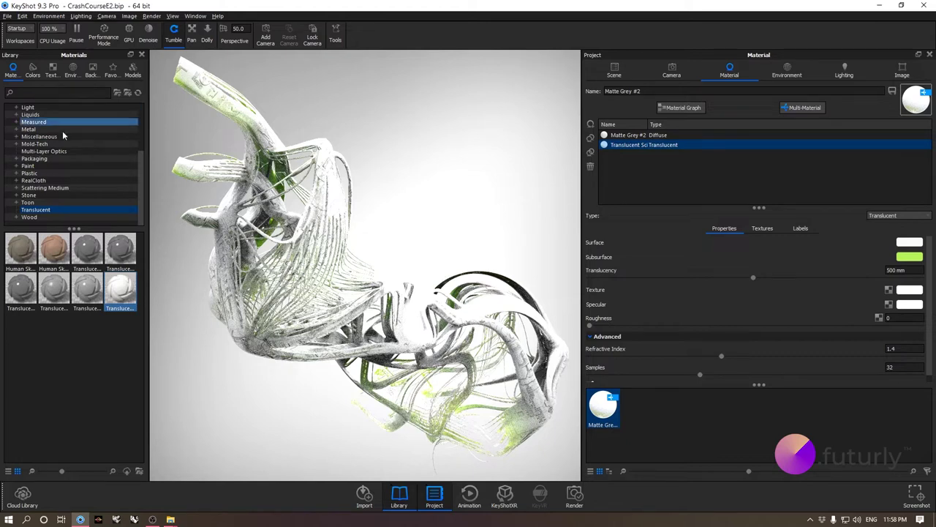
pyautogui.scroll(1, 61, 180)
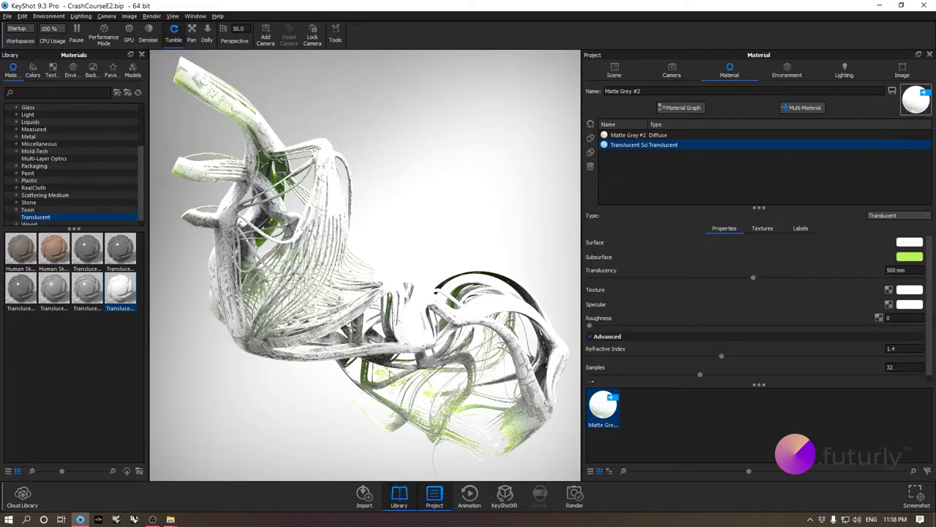
pyautogui.scroll(-1, 74, 178)
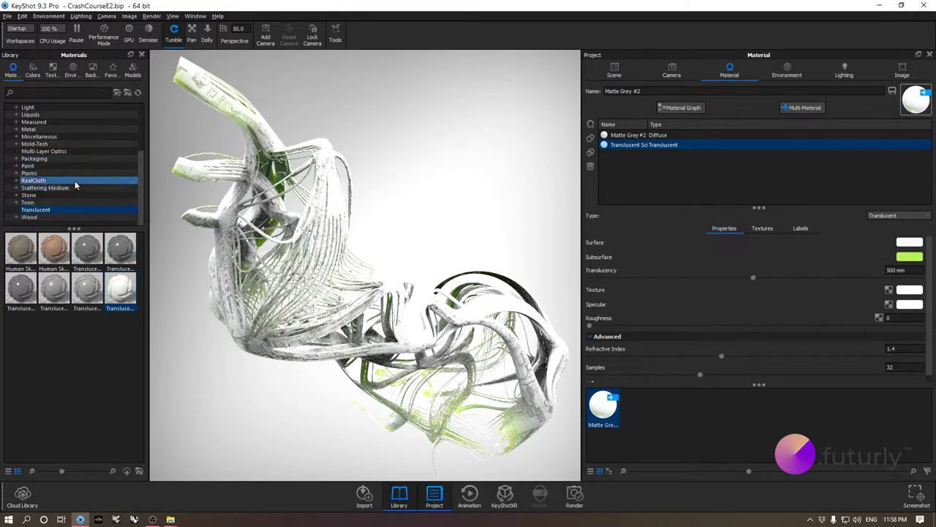
pyautogui.scroll(2, 66, 172)
pyautogui.click(58, 144)
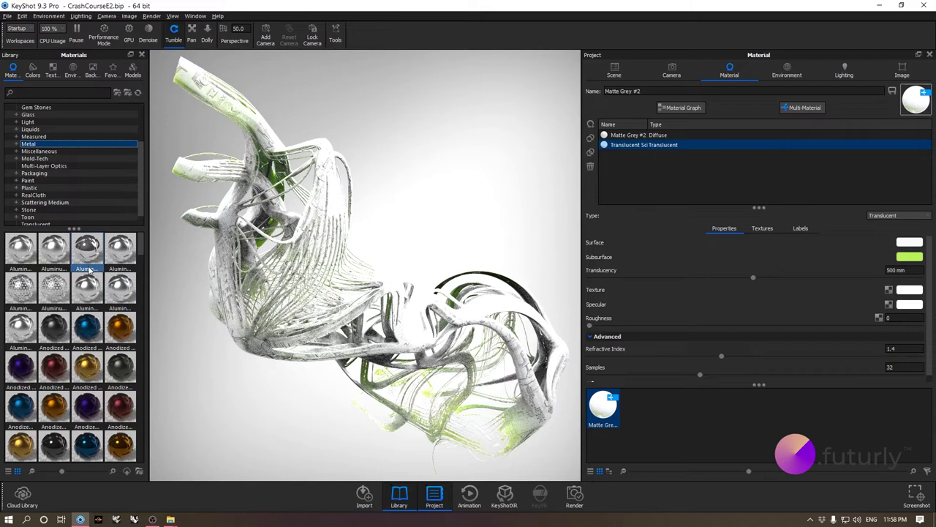
pyautogui.moveTo(93, 251)
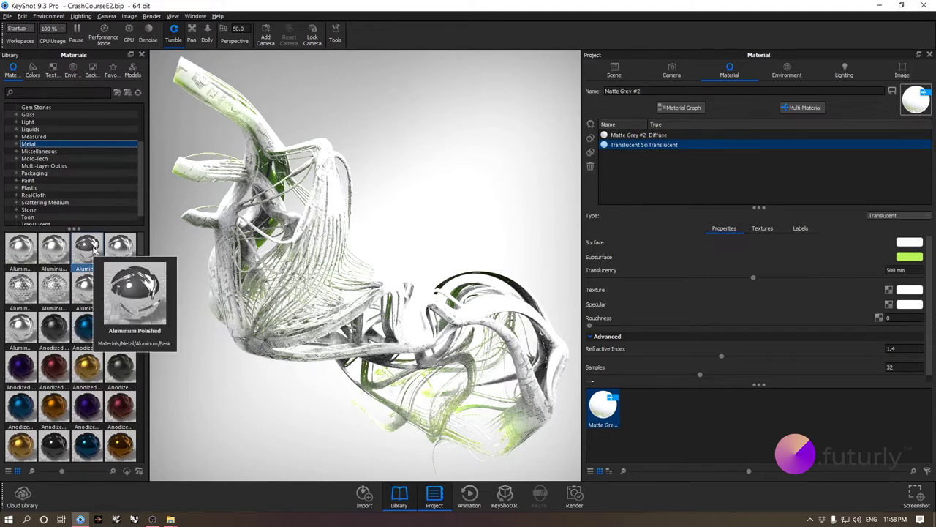
pyautogui.moveTo(90, 251); pyautogui.dragTo(589, 190)
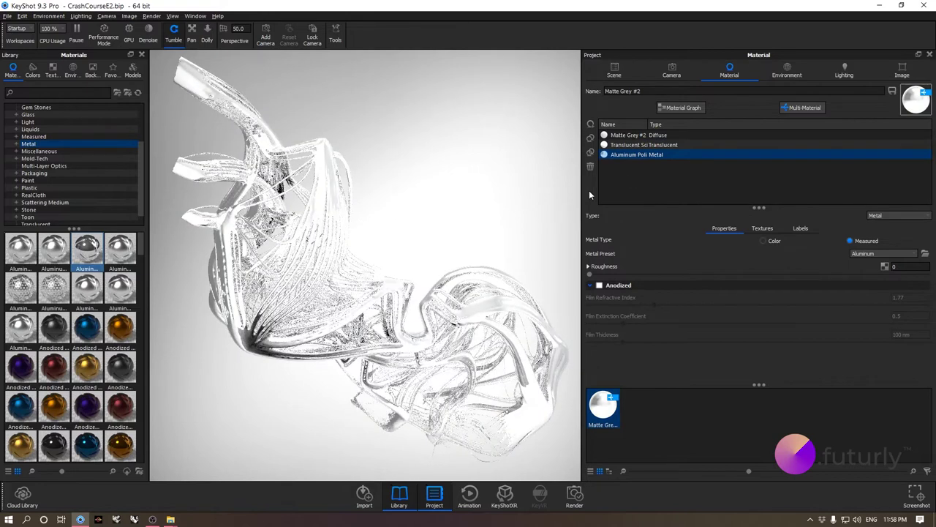
# Step: Make the diffuse Matte Grey #2 the active sub-material on the model
pyautogui.click(695, 135)
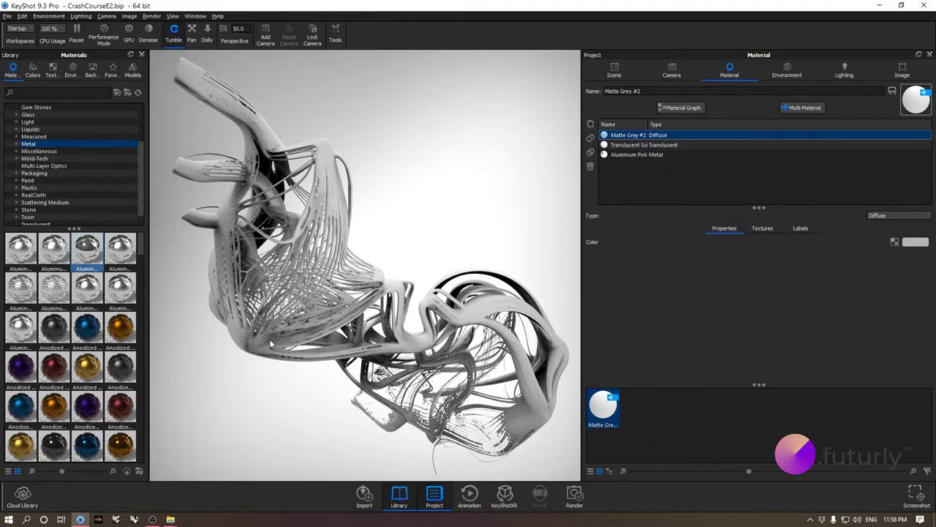
pyautogui.keyDown('ctrl'); pyautogui.click(634, 147); pyautogui.keyUp('ctrl')
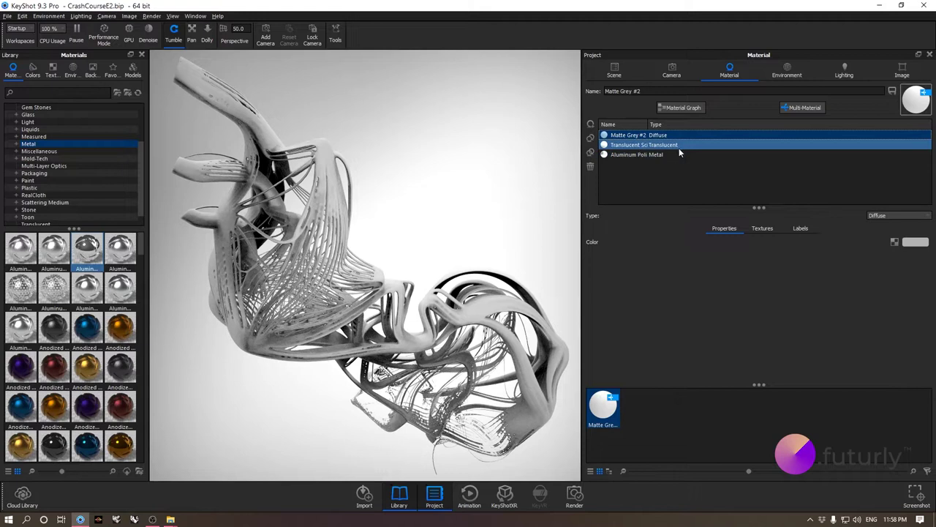
pyautogui.click(680, 155)
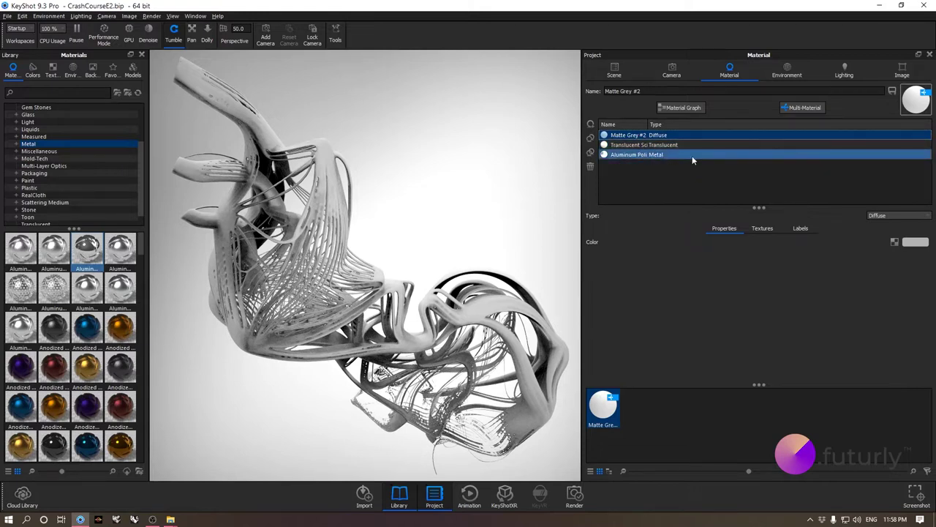
pyautogui.keyDown('ctrl'); pyautogui.click(682, 156); pyautogui.keyUp('ctrl')
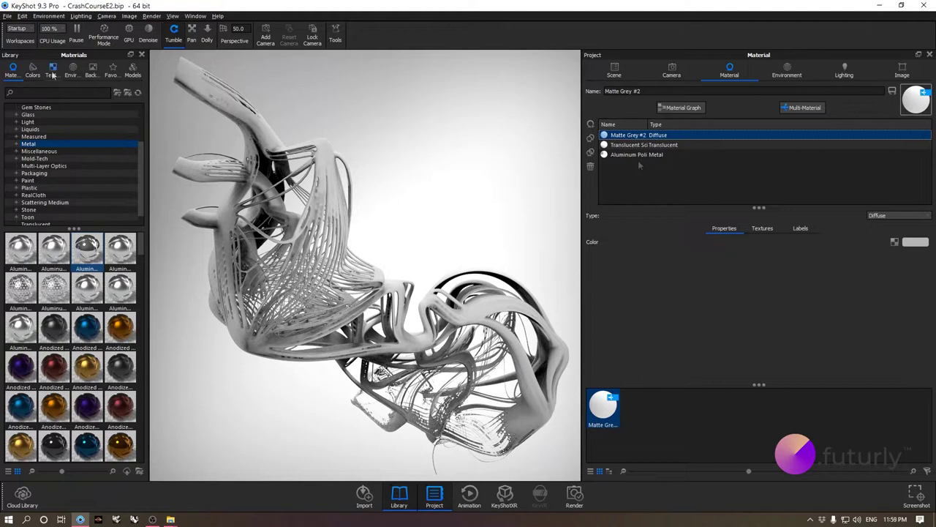
# Step: Rotate the lighting environment to 282.5° and show its environment settings
pyautogui.click(73, 70)
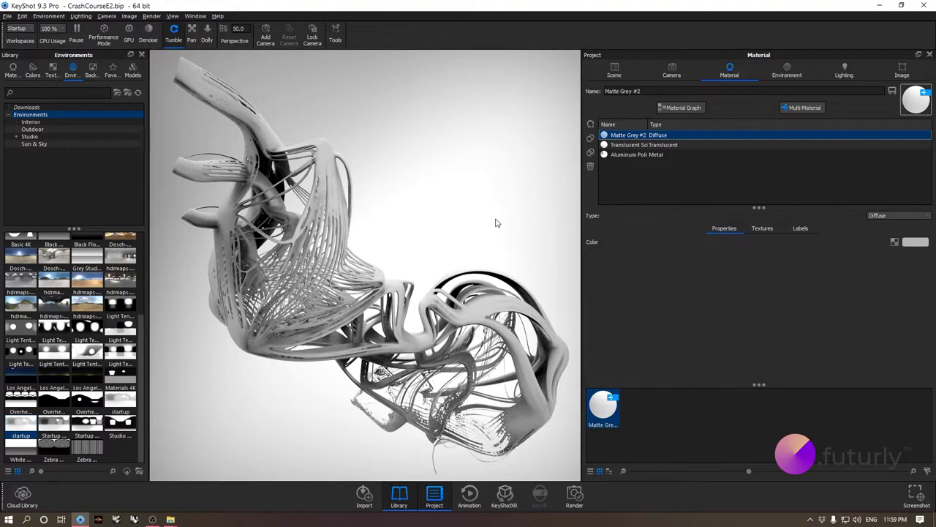
pyautogui.moveTo(495, 222); pyautogui.dragTo(580, 246)
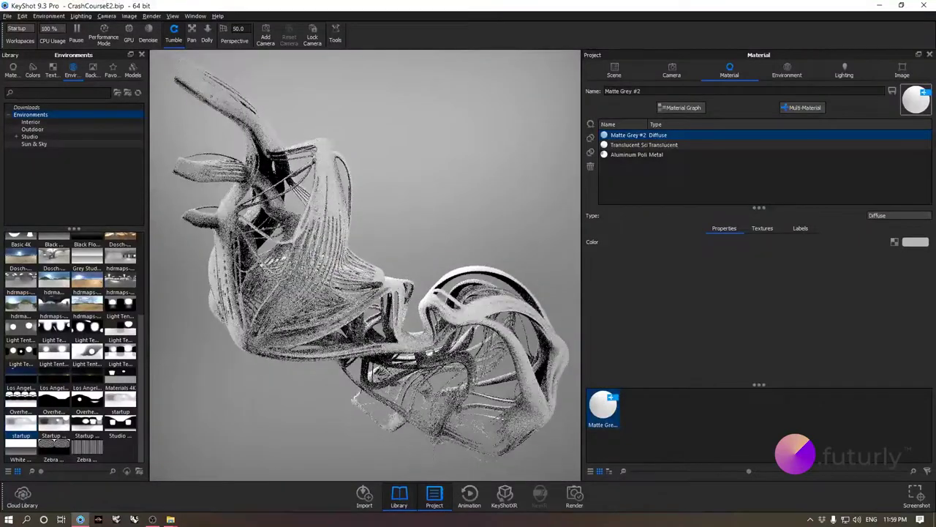
pyautogui.click(802, 69)
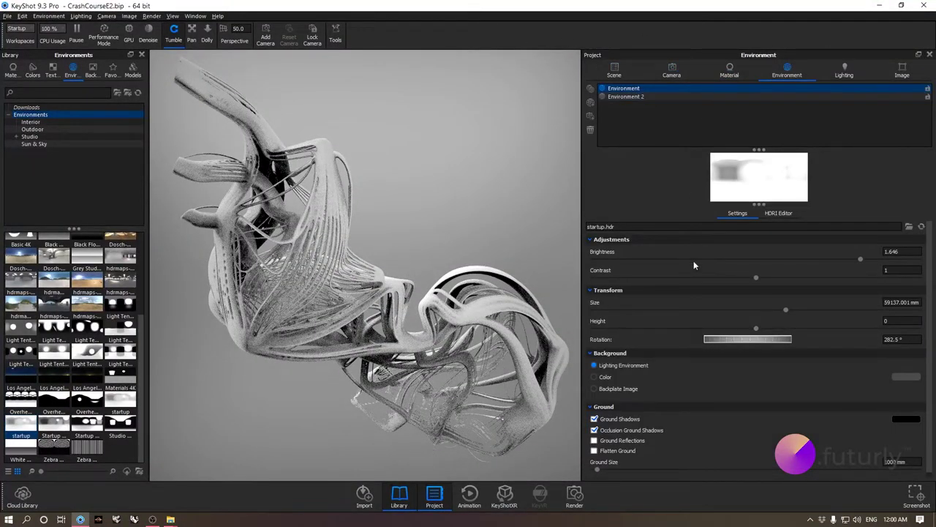
# Step: Switch the background from the lighting environment to a solid color and choose a light neutral grey
pyautogui.scroll(-1, 669, 431)
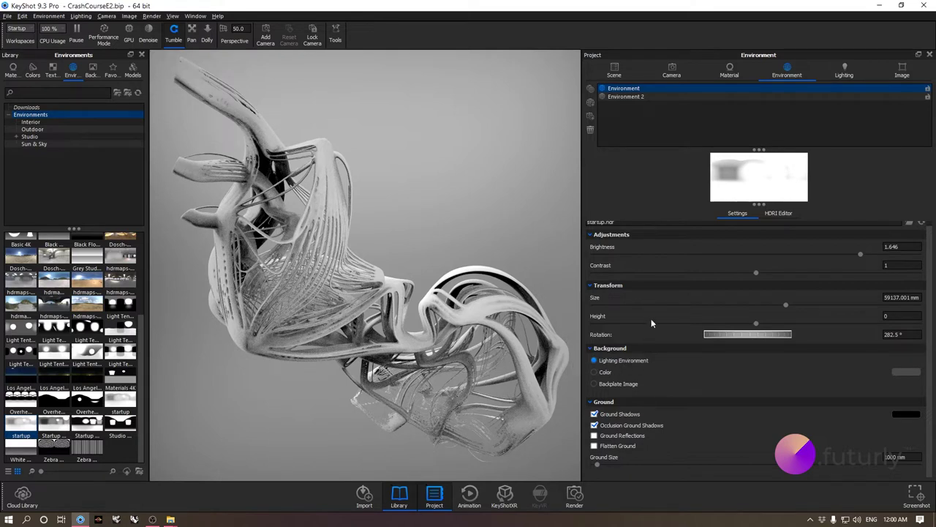
pyautogui.click(606, 372)
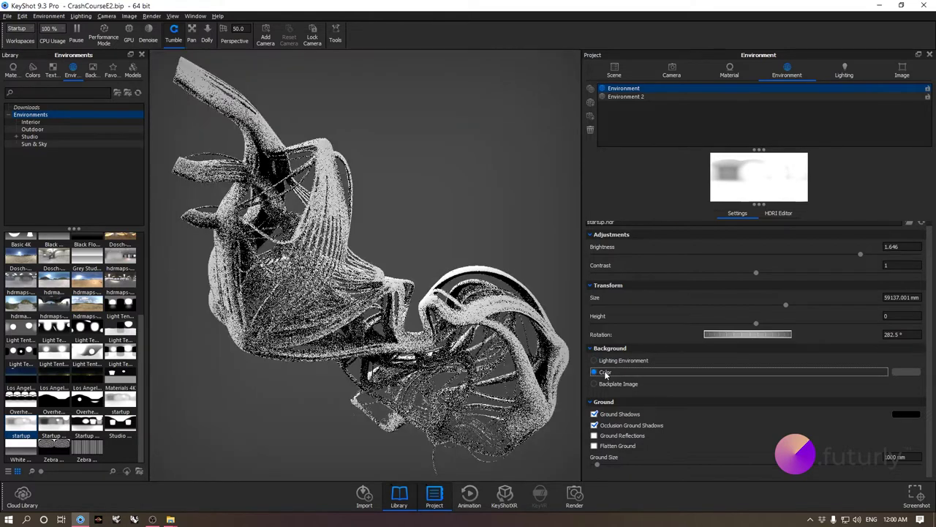
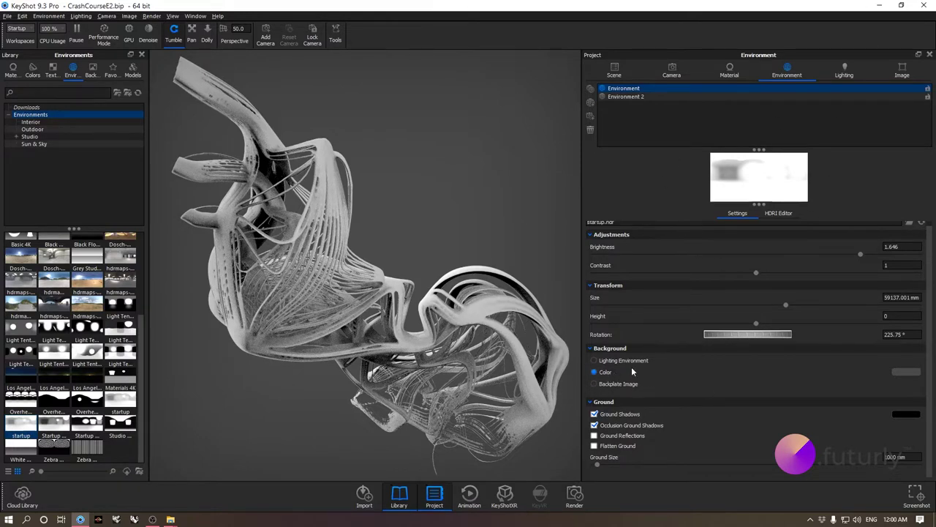
pyautogui.click(904, 372)
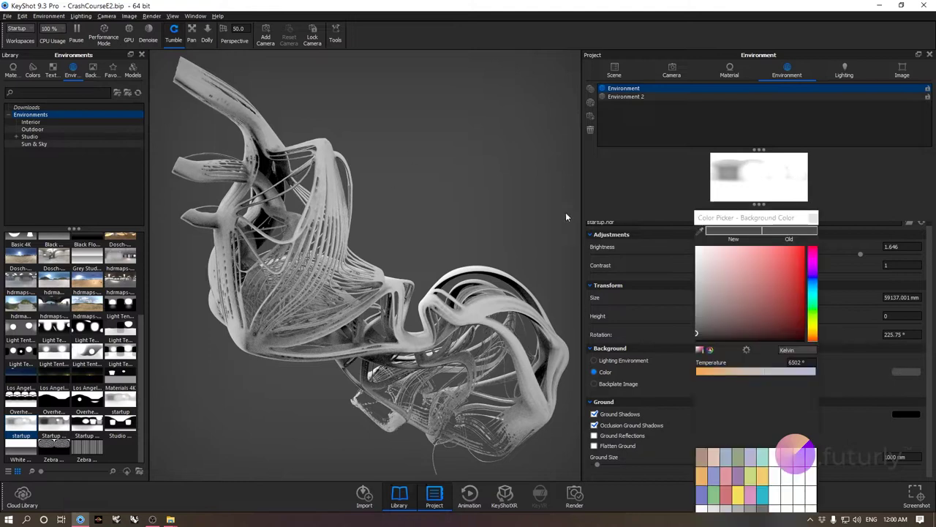
pyautogui.click(708, 281)
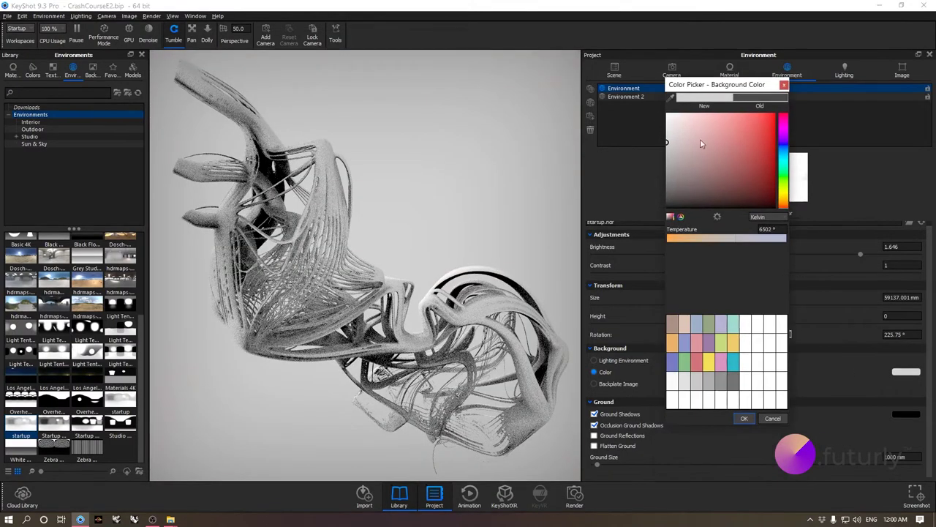
pyautogui.moveTo(336, 242); pyautogui.dragTo(285, 240)
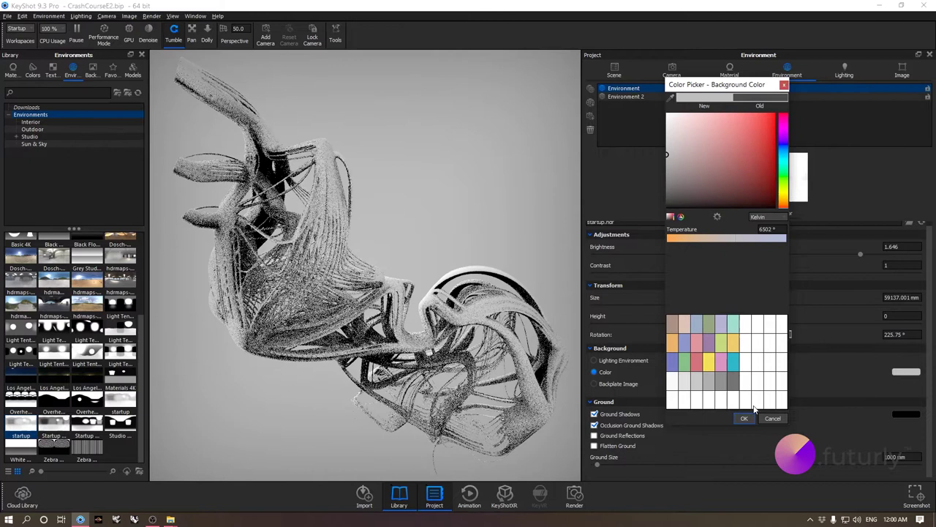
pyautogui.press('Escape')
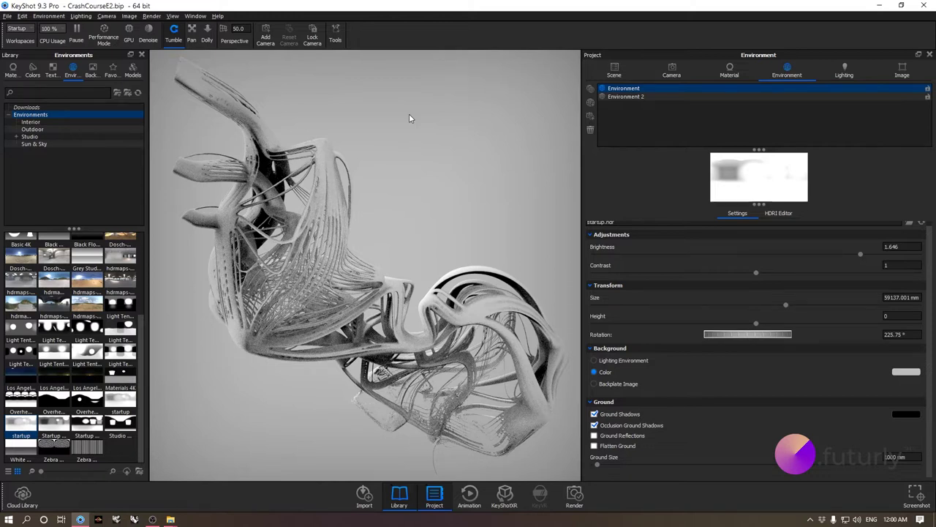
# Step: Apply the Aversis clothing store HDRI as the scene's environment and rotate it to 357°
pyautogui.scroll(4, 79, 278)
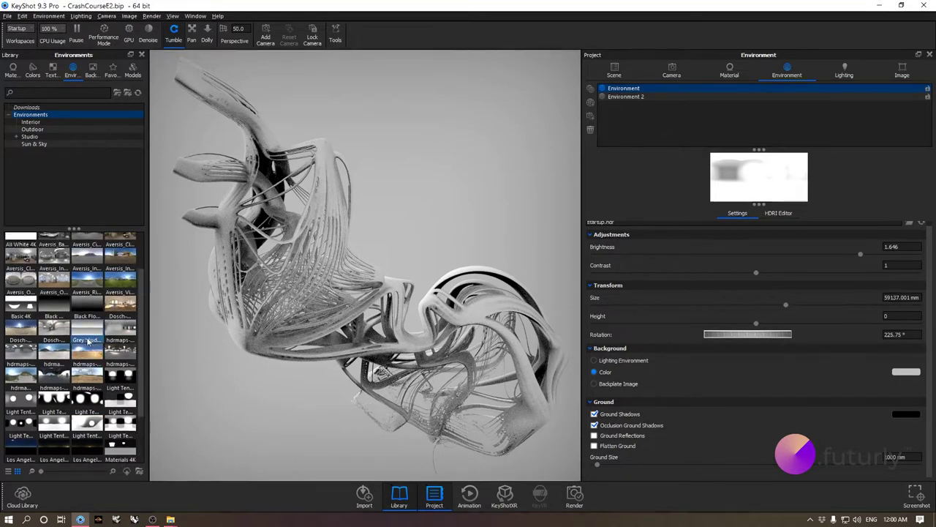
pyautogui.scroll(1, 79, 285)
pyautogui.moveTo(117, 292); pyautogui.dragTo(387, 196)
pyautogui.keyDown('ctrl'); pyautogui.moveTo(437, 231); pyautogui.dragTo(491, 209); pyautogui.keyUp('ctrl')
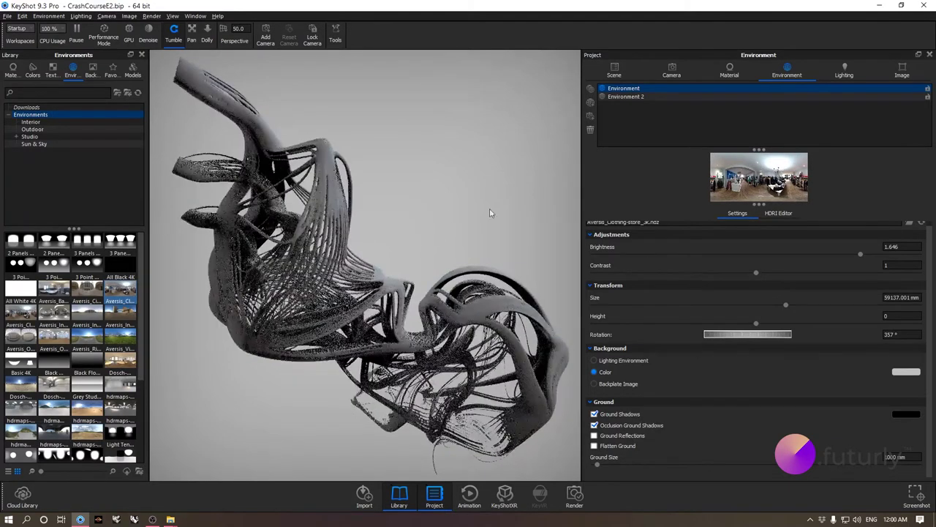
# Step: Show the clothing store lighting environment as the background and view the model at eye level inside it
pyautogui.click(626, 361)
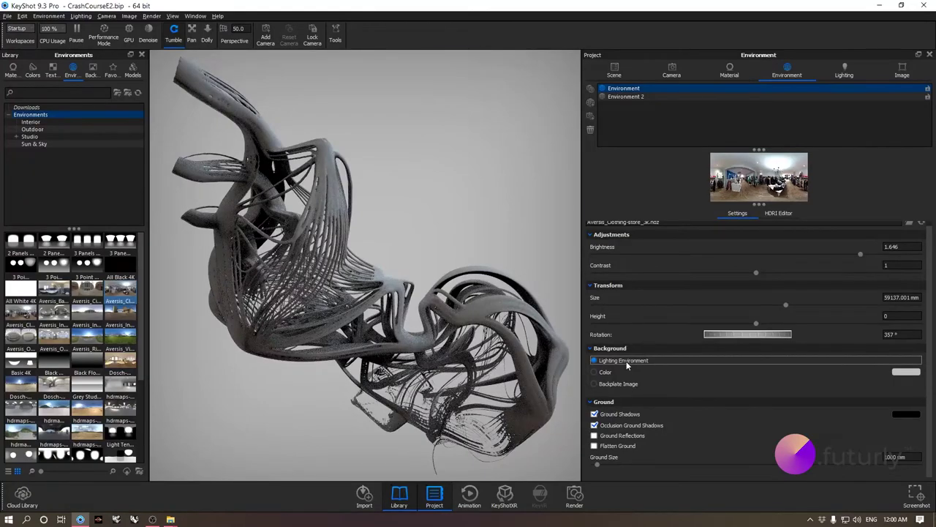
pyautogui.moveTo(372, 264); pyautogui.dragTo(392, 265)
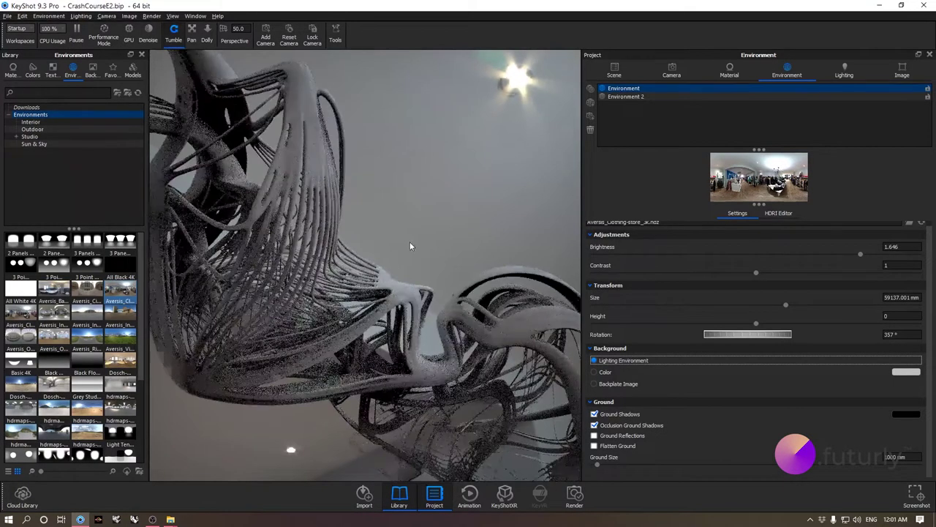
pyautogui.scroll(-2, 410, 241)
pyautogui.moveTo(392, 165); pyautogui.dragTo(386, 341)
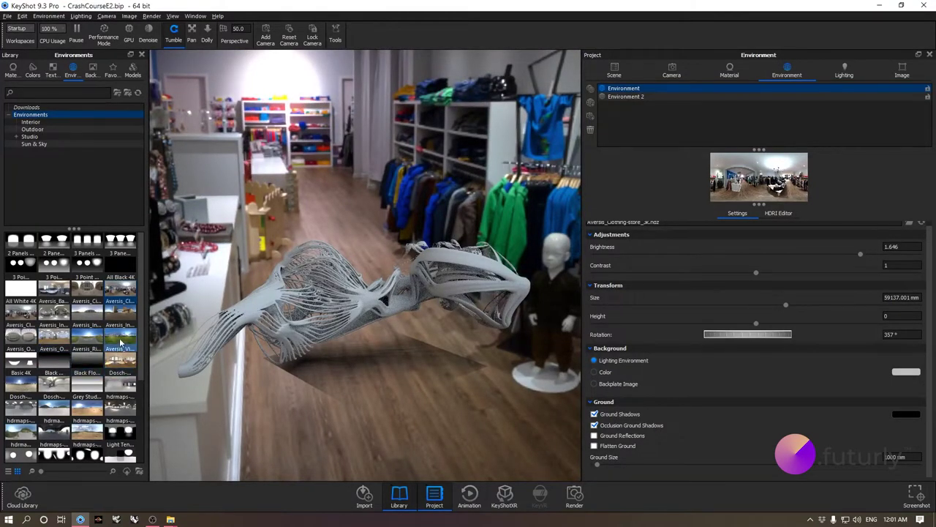
# Step: Apply the Aversis village lawn HDRI as the scene's environment and view the model against it
pyautogui.moveTo(121, 342)
pyautogui.moveTo(114, 339); pyautogui.dragTo(305, 190)
pyautogui.moveTo(336, 242); pyautogui.dragTo(301, 198)
pyautogui.scroll(5, 296, 278)
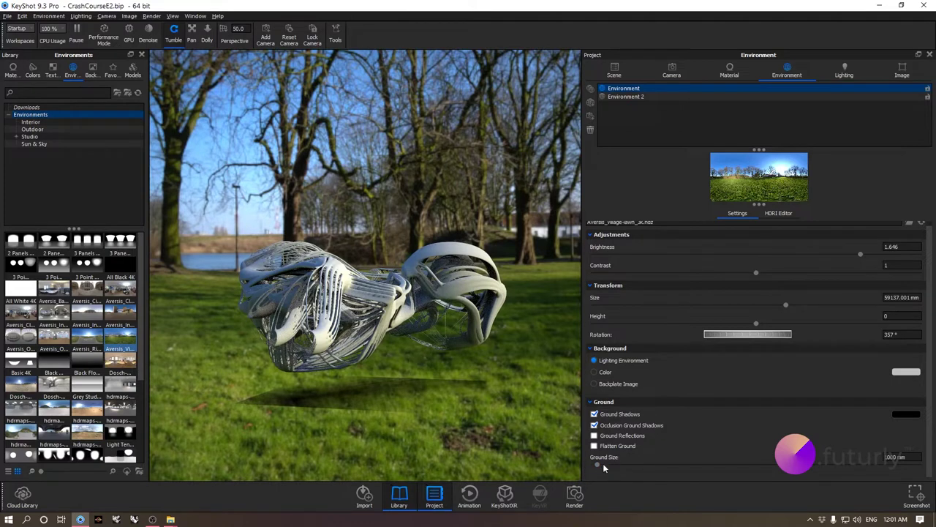
# Step: Increase the ground size to about 24,800 mm and switch the background back to the solid color
pyautogui.moveTo(599, 465); pyautogui.dragTo(652, 465)
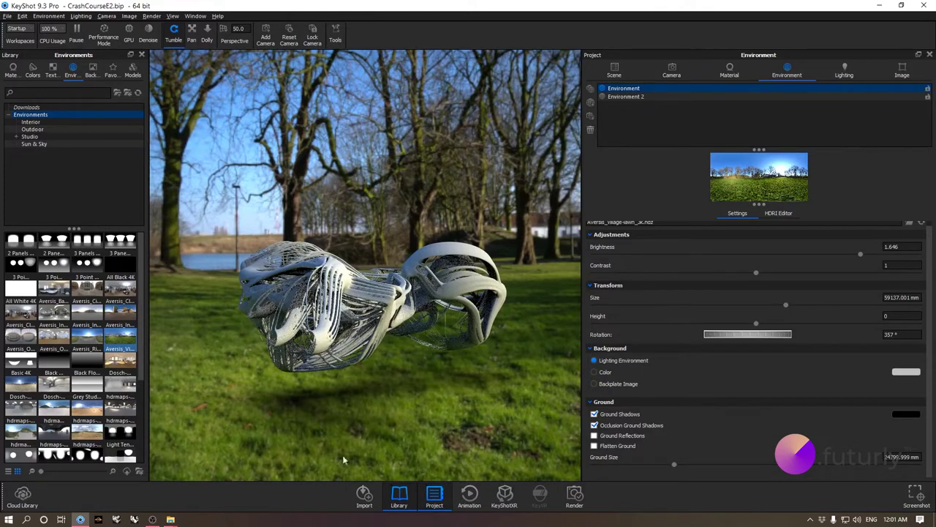
pyautogui.moveTo(424, 219); pyautogui.dragTo(492, 206)
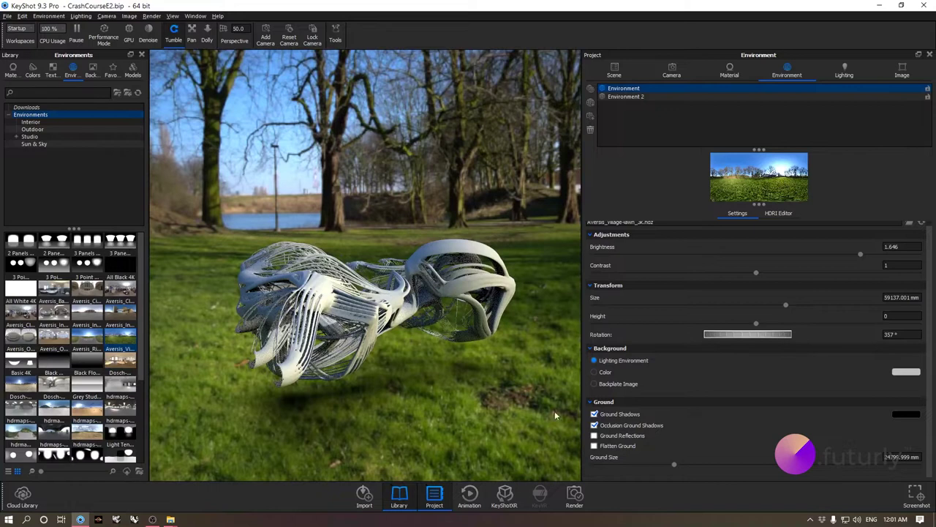
pyautogui.click(610, 373)
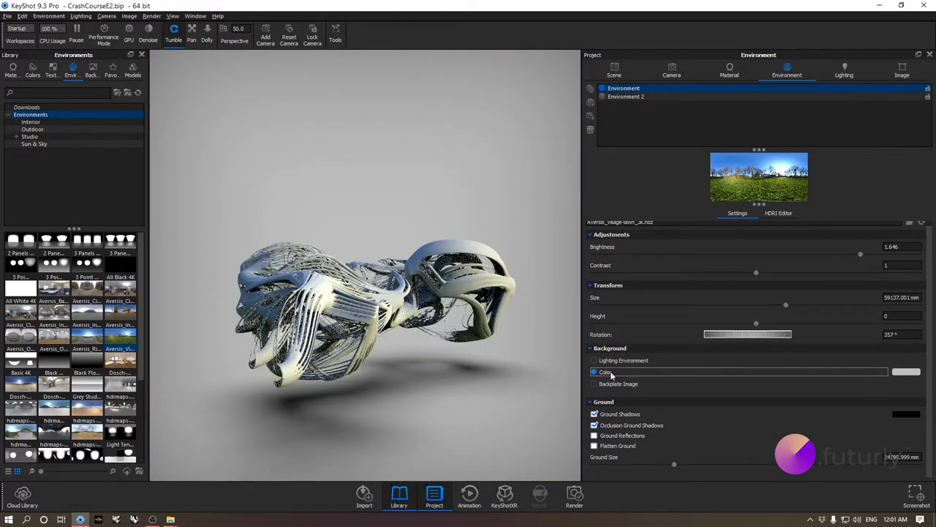
pyautogui.moveTo(399, 337); pyautogui.dragTo(485, 385)
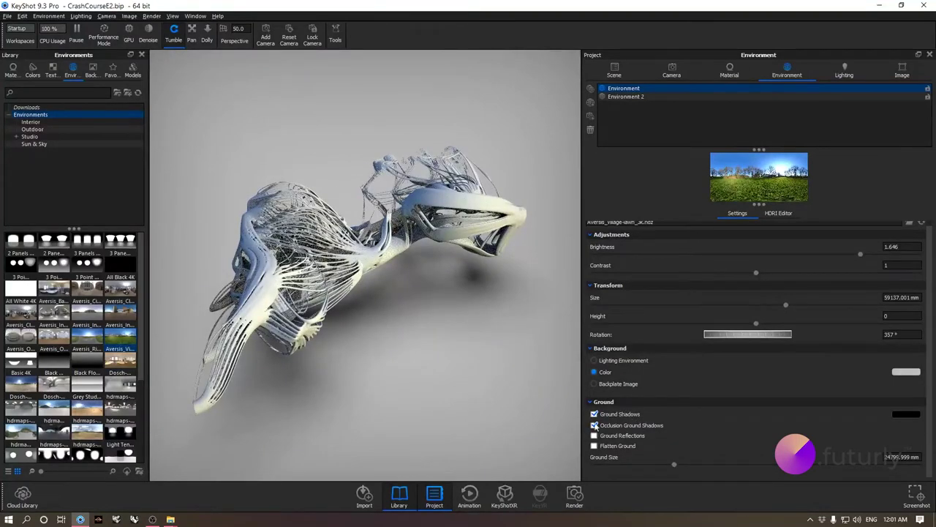
# Step: Switch ground shadows off and back on to compare their effect beneath the model
pyautogui.click(618, 414)
pyautogui.moveTo(395, 322); pyautogui.dragTo(471, 360)
pyautogui.click(634, 413)
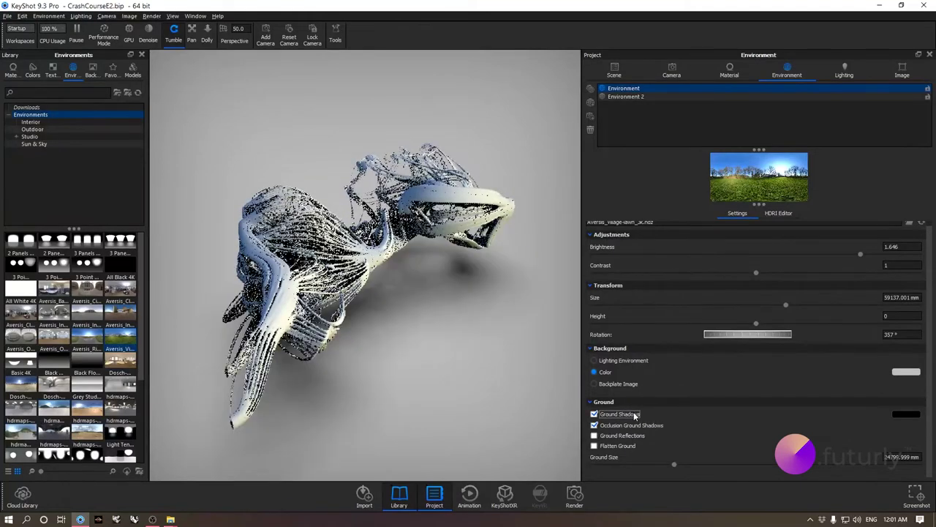
# Step: Compare the ground with and without occlusion ground shadows, leaving them disabled
pyautogui.click(624, 427)
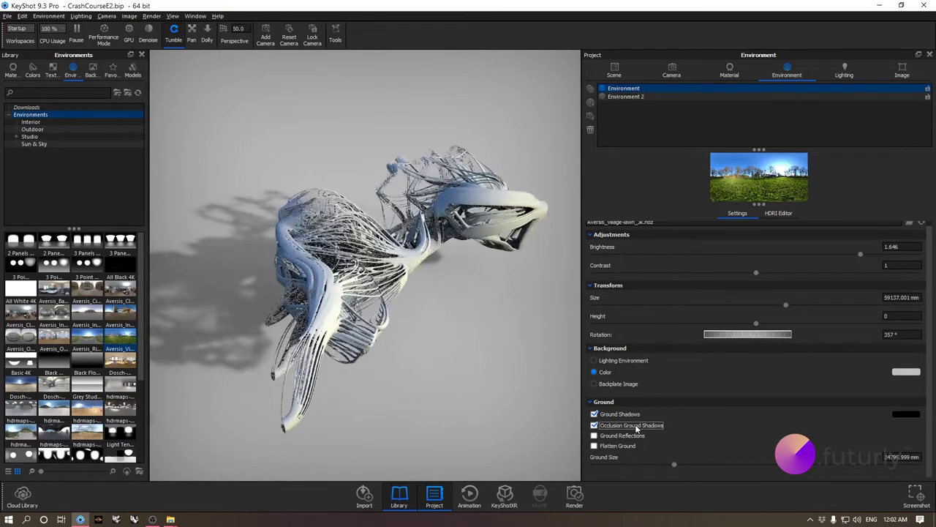
pyautogui.click(635, 426)
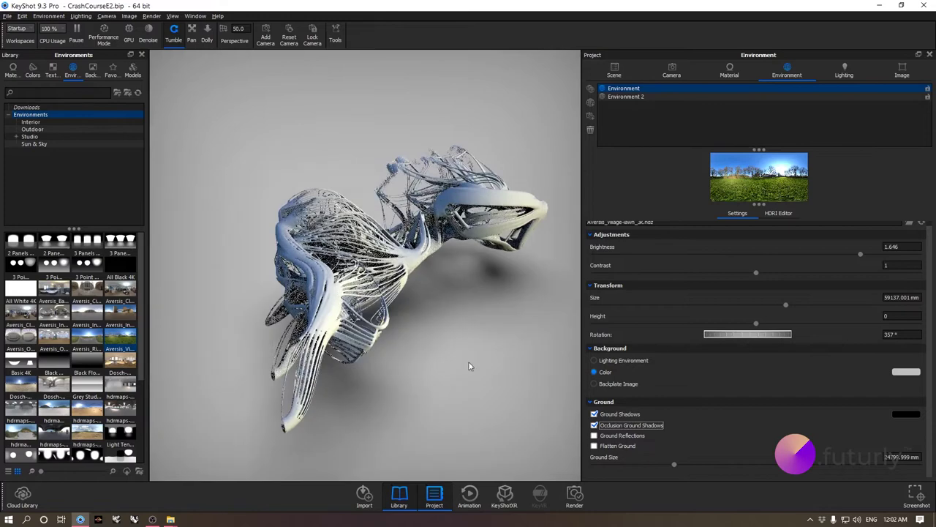
pyautogui.moveTo(374, 359); pyautogui.dragTo(545, 299)
pyautogui.click(616, 427)
pyautogui.moveTo(439, 351); pyautogui.dragTo(393, 386)
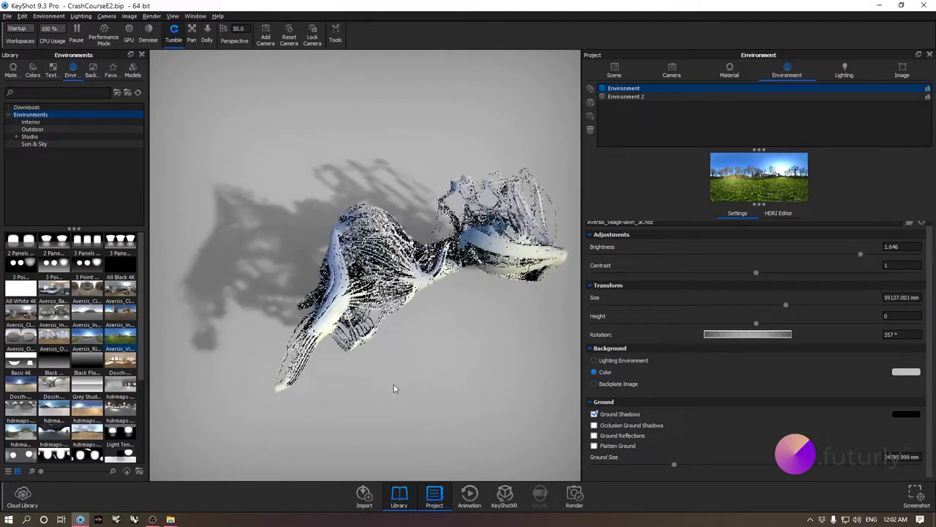
# Step: Enable ground reflections and occlusion ground shadows, and view the model's reflection from a low angle
pyautogui.click(618, 435)
pyautogui.click(629, 425)
pyautogui.moveTo(439, 383)
pyautogui.mouseDown()
pyautogui.moveTo(420, 309)
pyautogui.moveTo(359, 287)
pyautogui.moveTo(444, 379)
pyautogui.mouseUp()
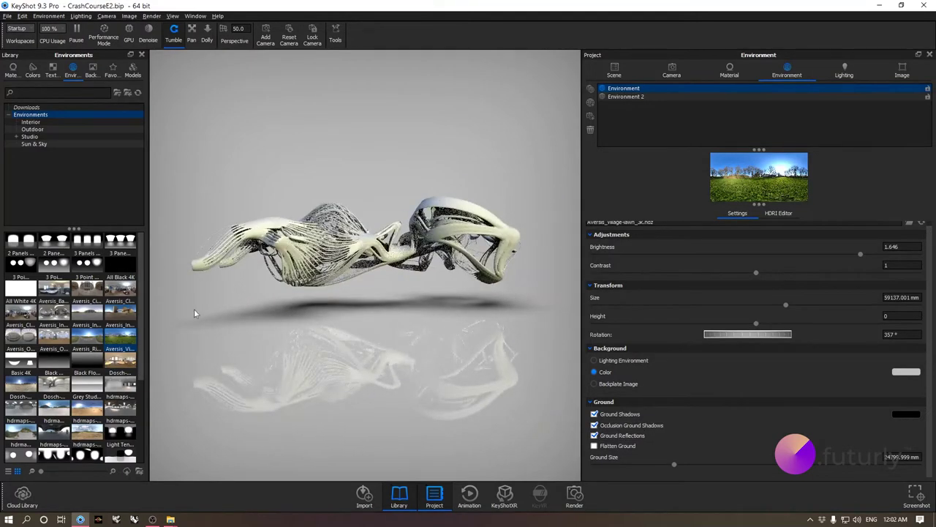
pyautogui.moveTo(328, 319); pyautogui.dragTo(388, 327)
pyautogui.scroll(3, 371, 329)
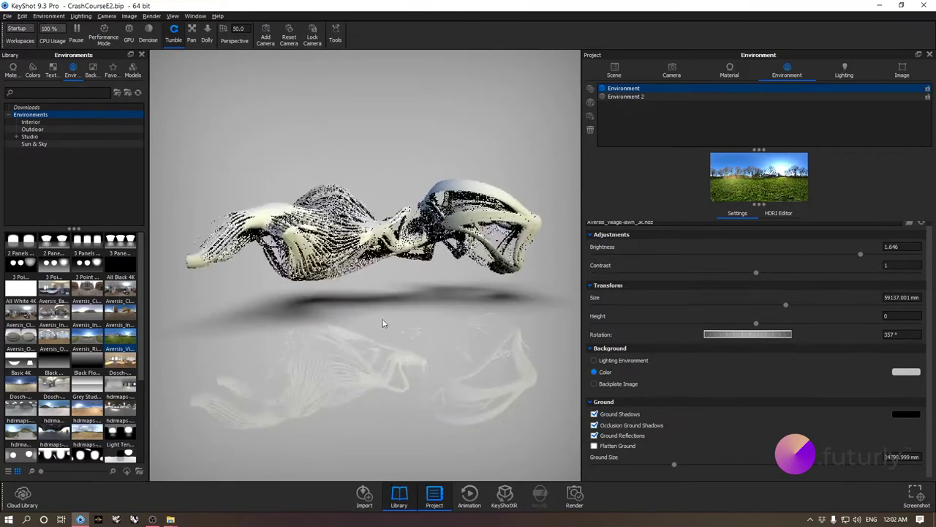
# Step: Disable ground reflections and view the model from above with only its ground shadows
pyautogui.click(606, 437)
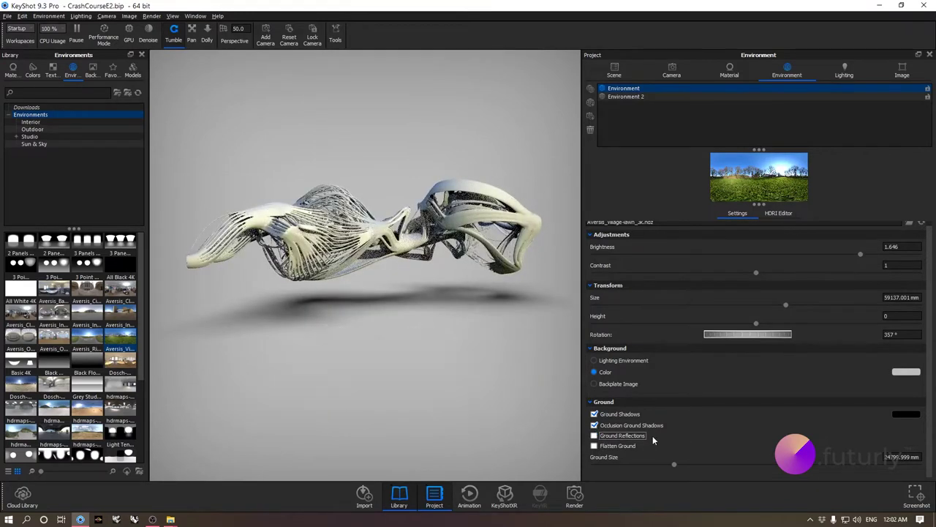
pyautogui.moveTo(310, 312); pyautogui.dragTo(327, 379)
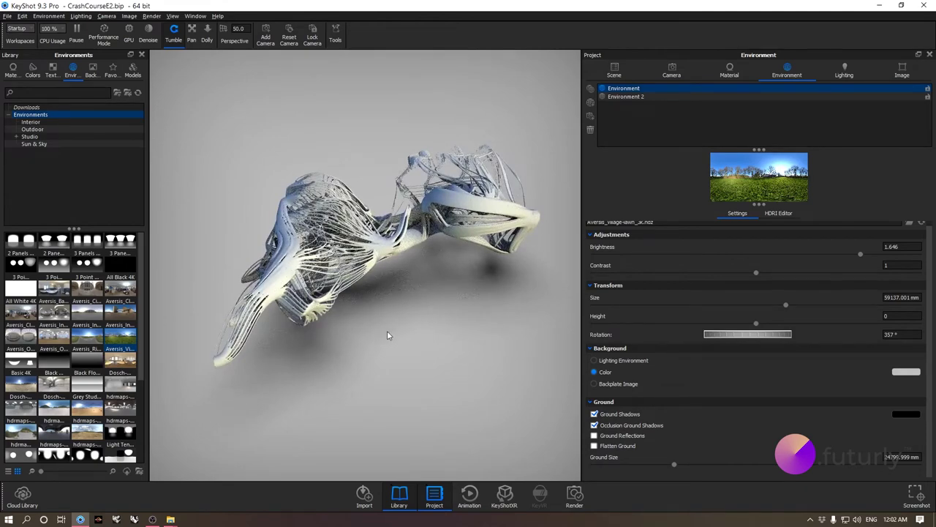
pyautogui.moveTo(387, 333); pyautogui.dragTo(368, 359)
pyautogui.scroll(3, 368, 359)
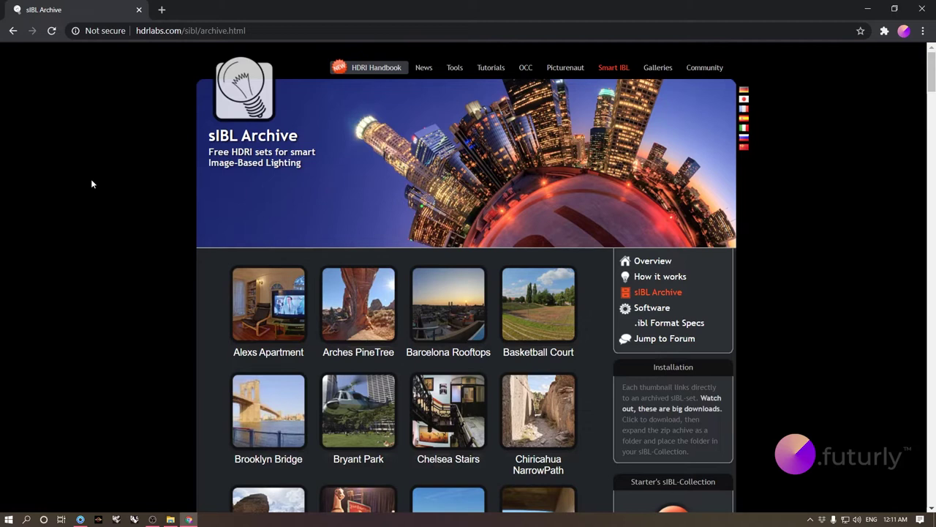
# Step: Download the Barcelona Rooftops HDRI set from the sIBL Archive page and browse the remaining sets
pyautogui.scroll(-1, 92, 184)
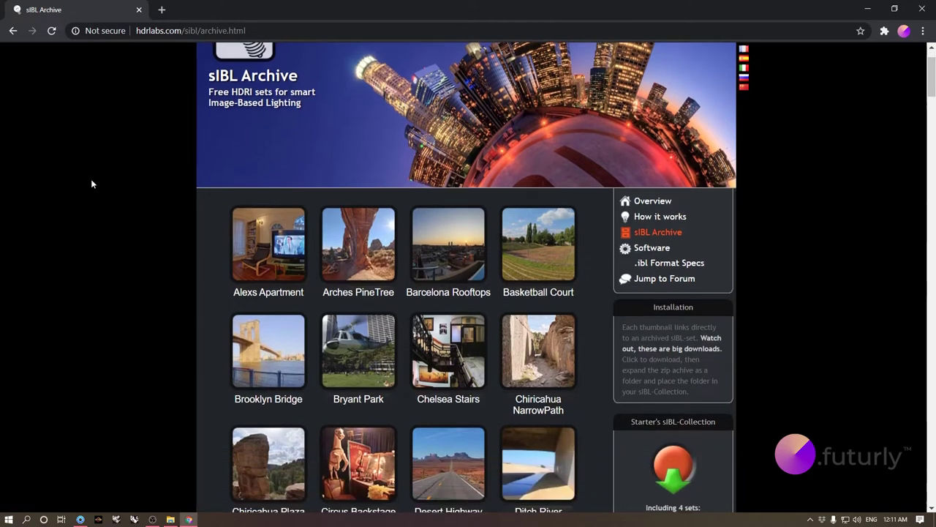
pyautogui.scroll(-1, 92, 184)
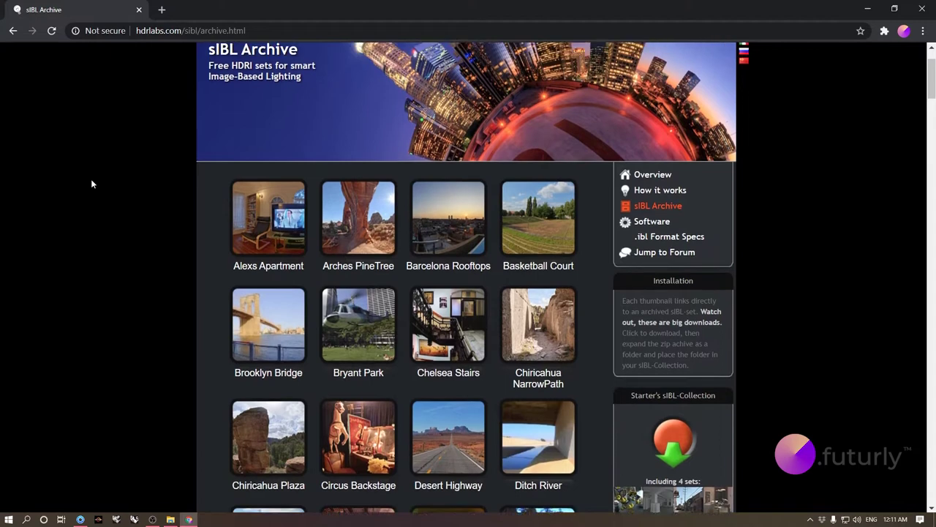
pyautogui.scroll(1, 91, 184)
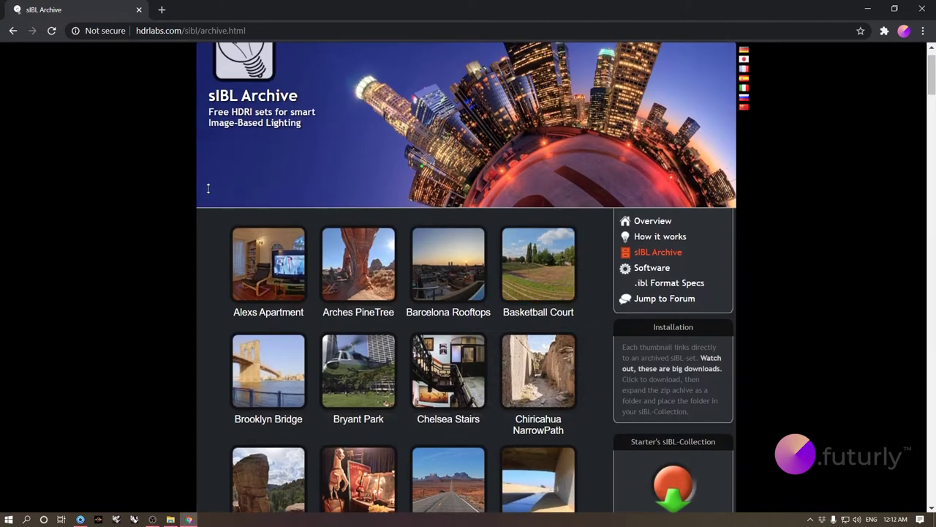
pyautogui.scroll(-1, 183, 187)
pyautogui.moveTo(437, 160)
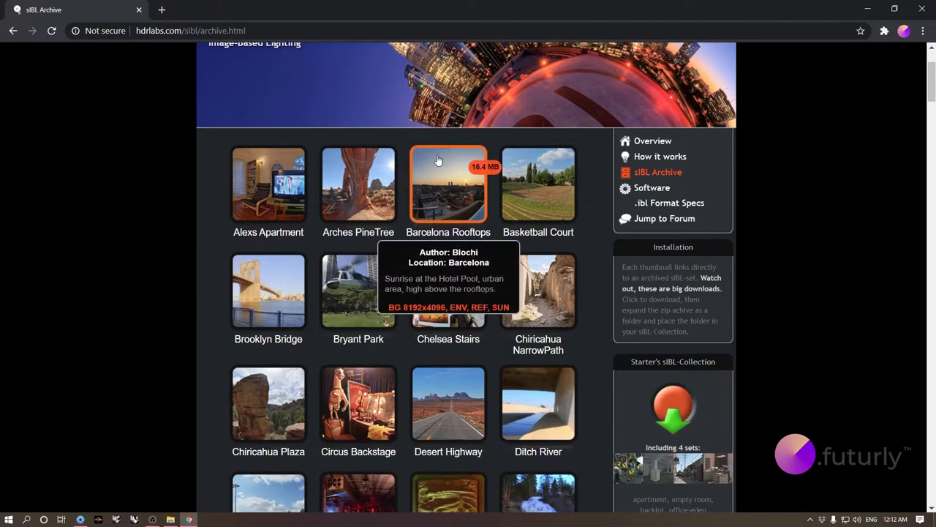
pyautogui.click(427, 189)
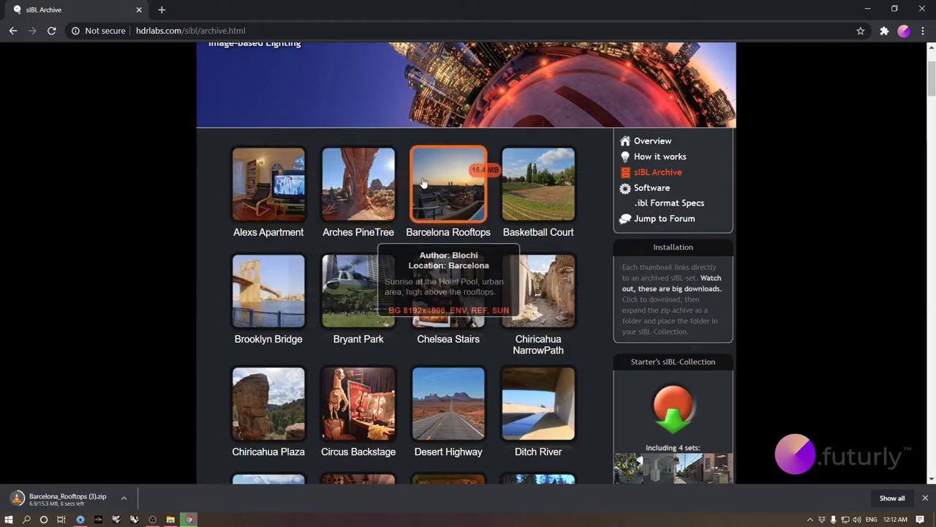
pyautogui.scroll(-4, 431, 147)
pyautogui.scroll(-4, 417, 129)
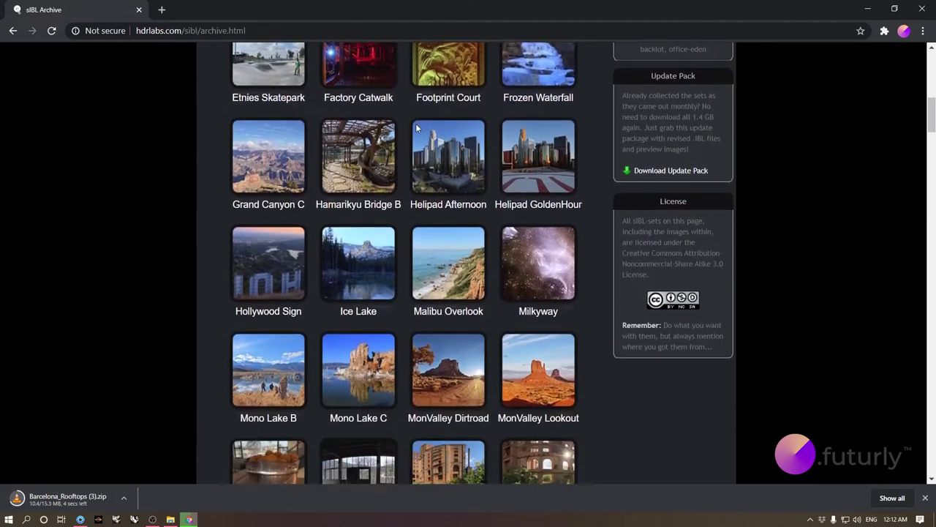
pyautogui.scroll(-8, 654, 248)
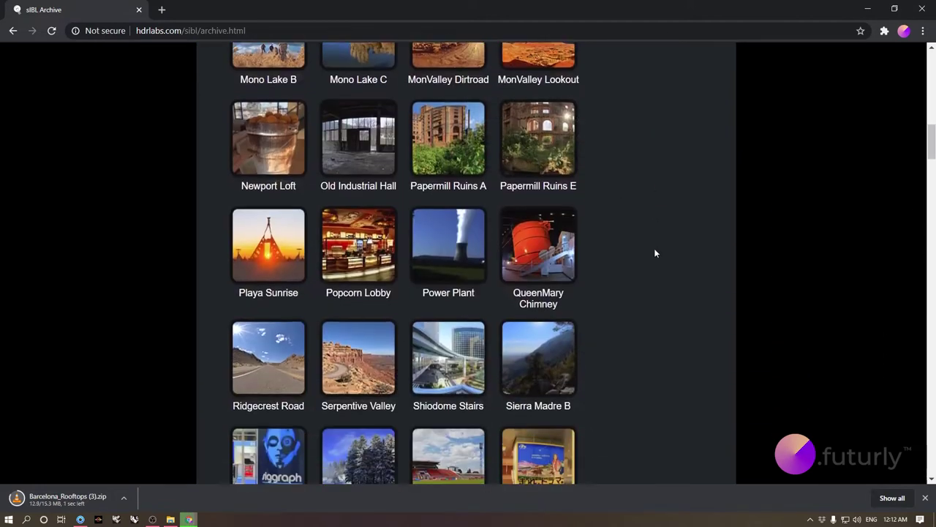
pyautogui.scroll(-2, 654, 247)
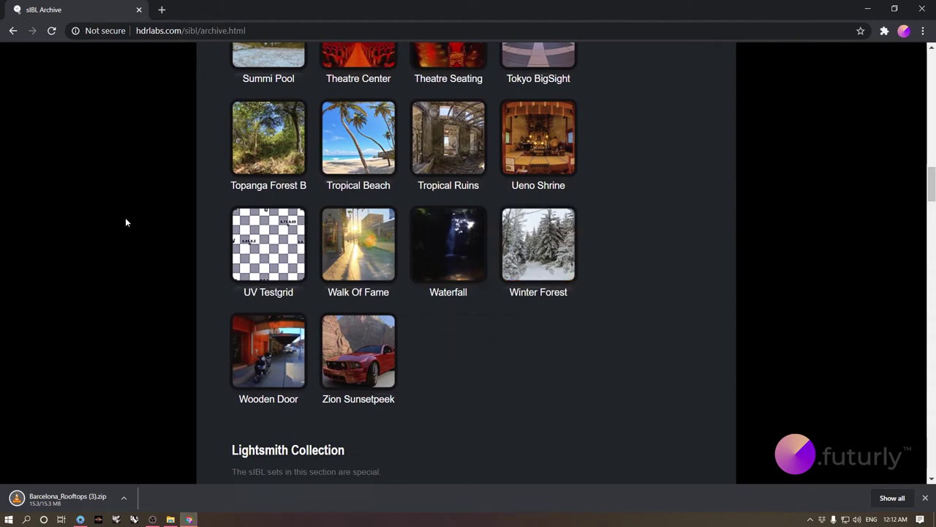
# Step: Switch to File Explorer and apply Barce_Rooftop_C_3k from the Barcelona_Rooftops folder as the environment in KeyShot
pyautogui.click(170, 518)
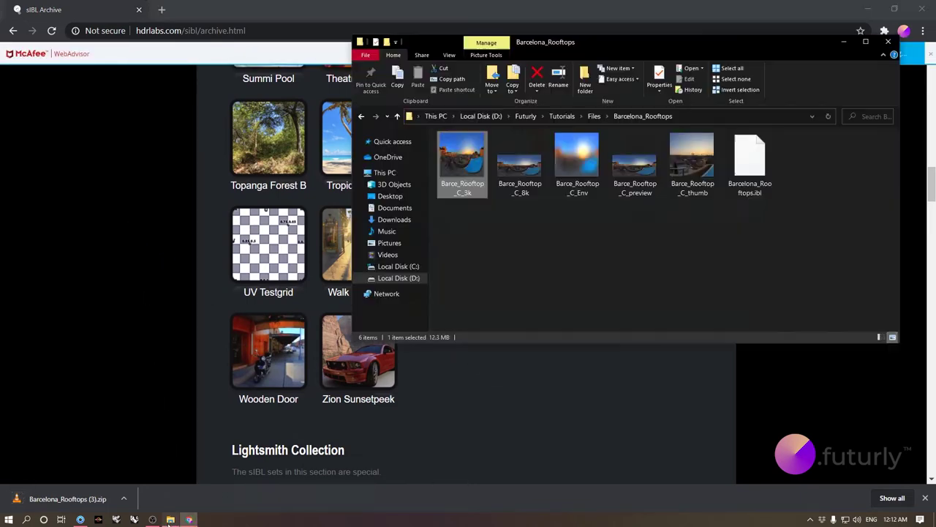
pyautogui.click(567, 222)
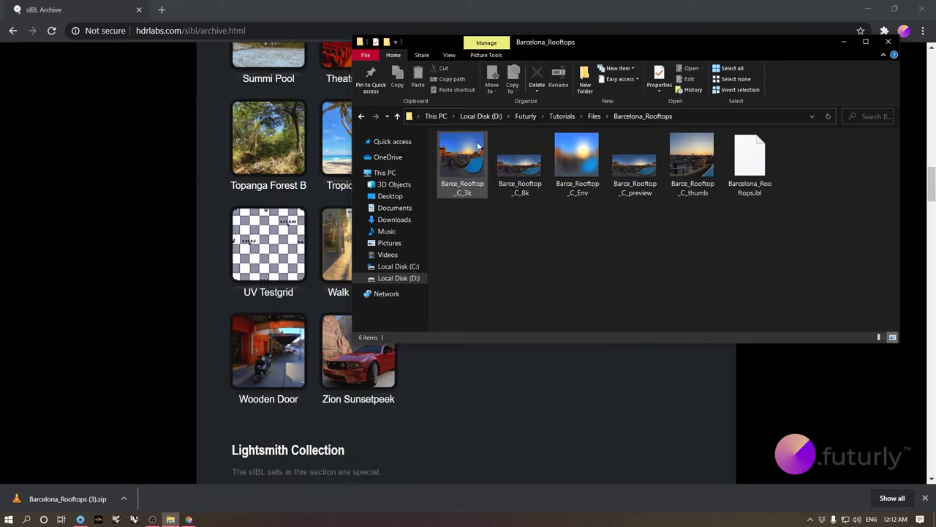
pyautogui.click(574, 199)
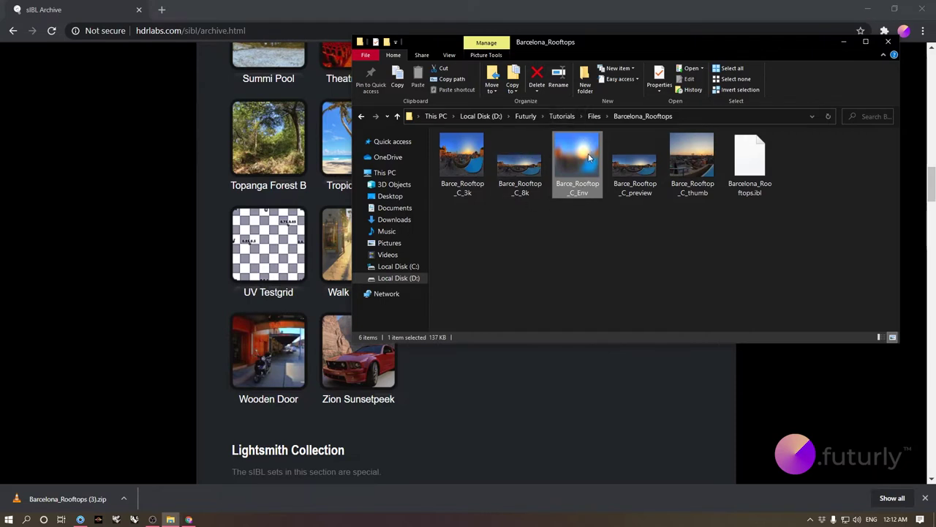
pyautogui.click(526, 237)
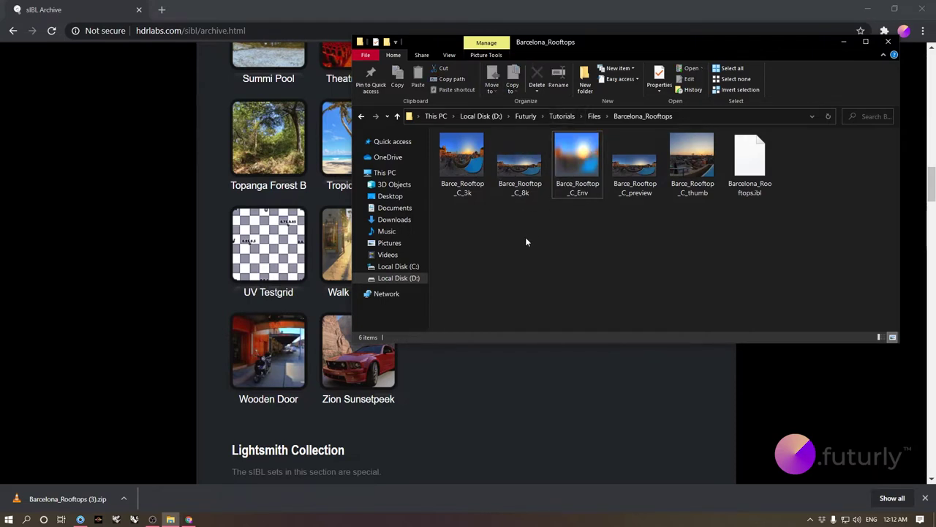
pyautogui.click(518, 183)
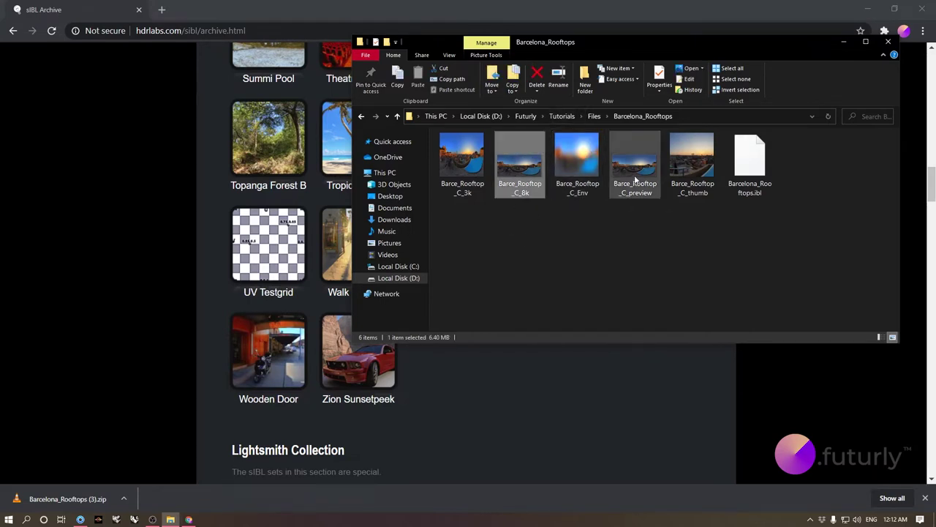
pyautogui.click(655, 232)
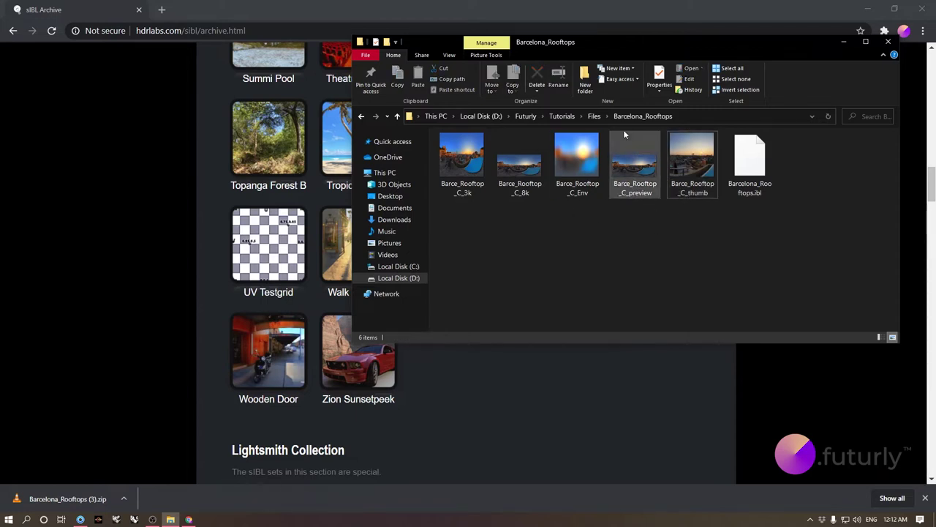
pyautogui.moveTo(527, 168)
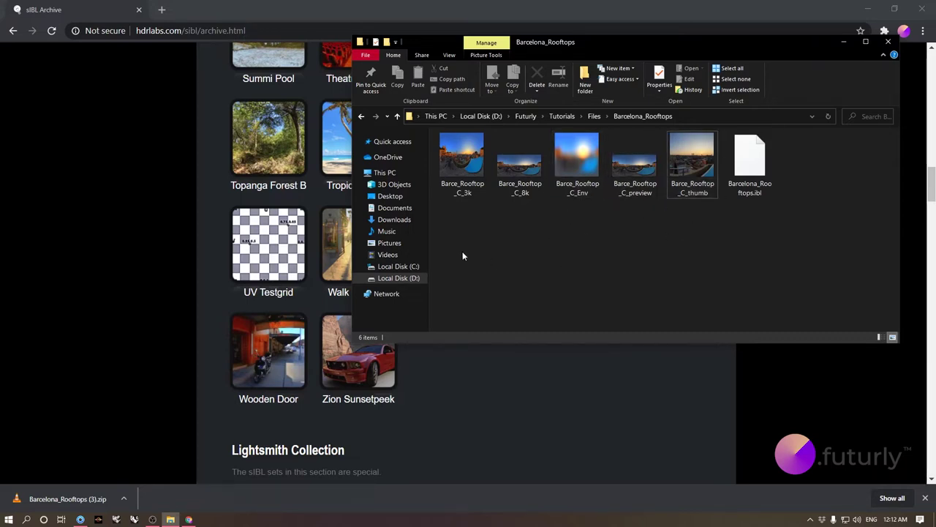
pyautogui.moveTo(466, 150); pyautogui.dragTo(462, 363)
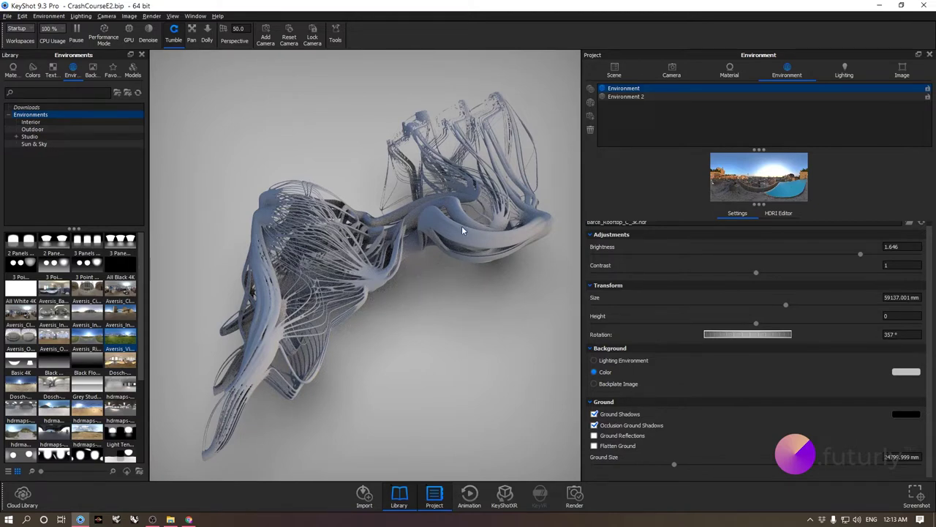
# Step: Set the environment brightness to 3
pyautogui.scroll(1, 650, 305)
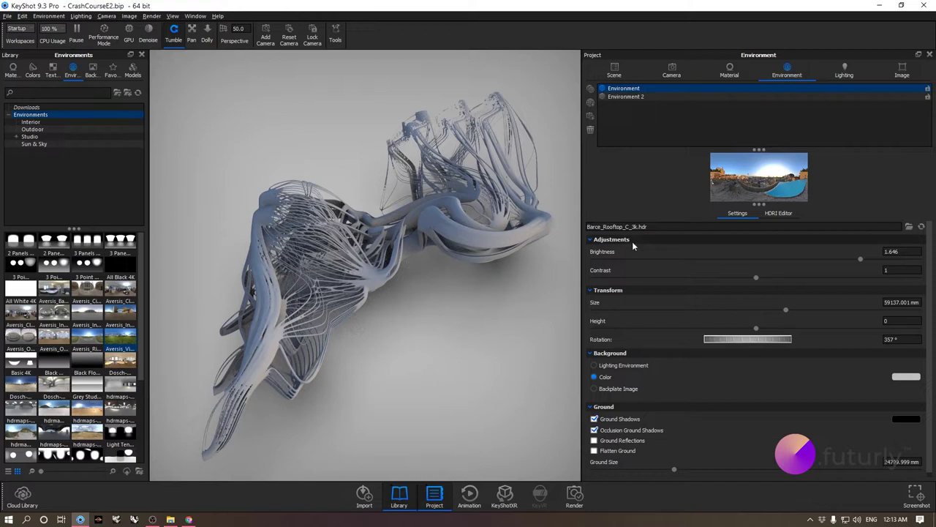
pyautogui.click(909, 251)
pyautogui.press('Return')
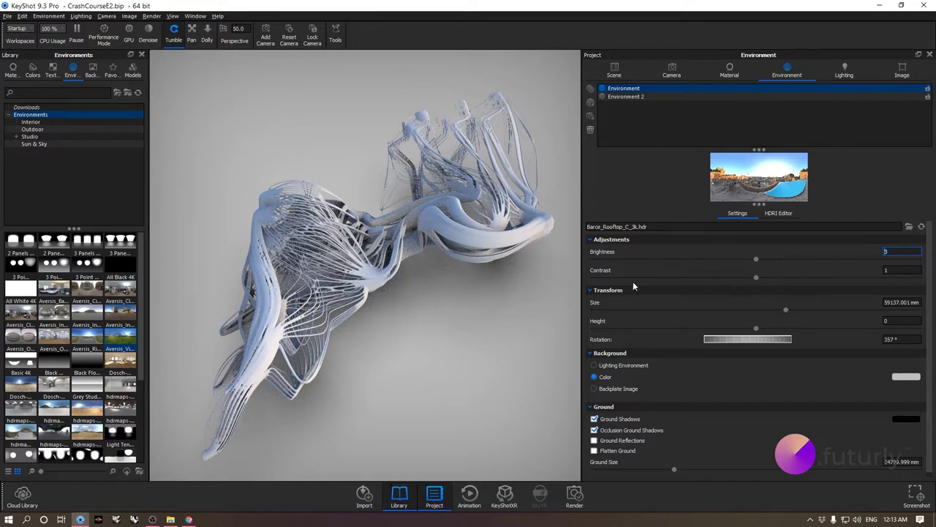
# Step: Rotate the lighting environment around the model to test light directions, ending at a rotation of about 212°
pyautogui.scroll(-1, 687, 387)
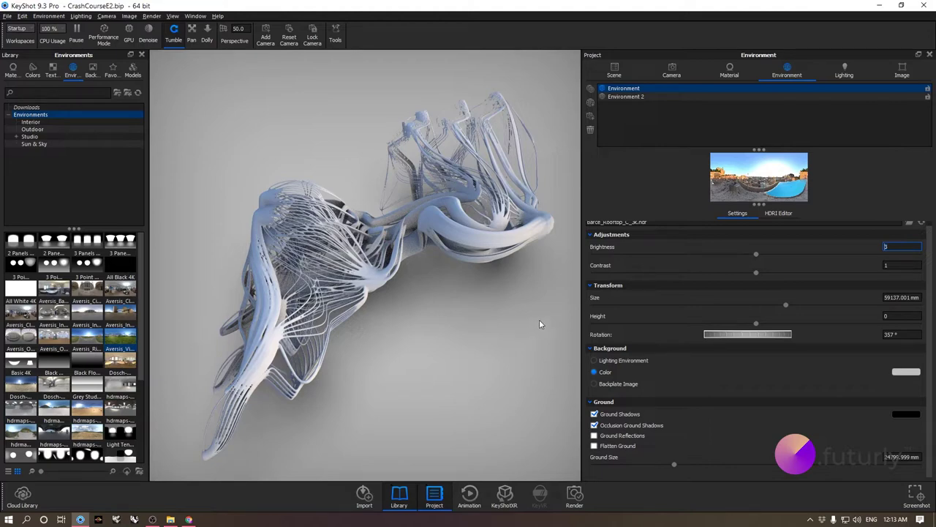
pyautogui.keyDown('ctrl'); pyautogui.moveTo(539, 324); pyautogui.dragTo(339, 369); pyautogui.keyUp('ctrl')
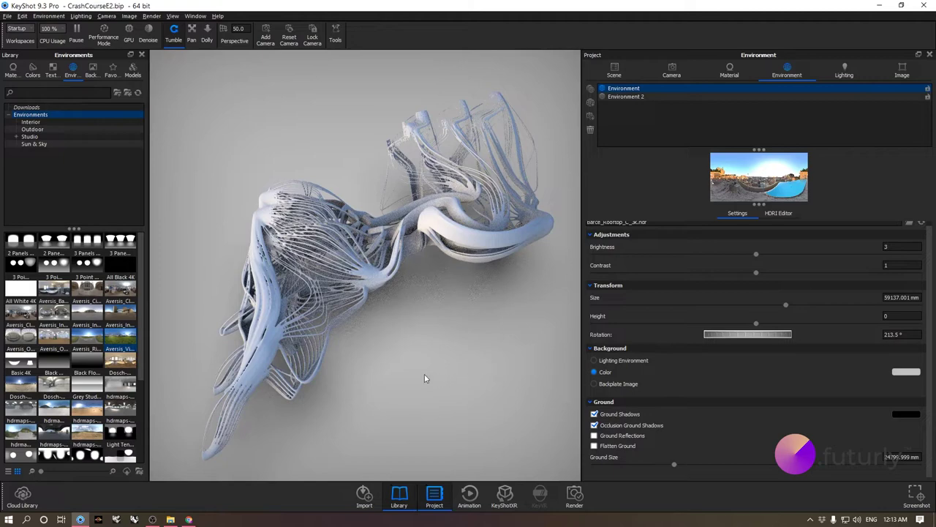
pyautogui.keyDown('ctrl'); pyautogui.moveTo(424, 377); pyautogui.dragTo(509, 405); pyautogui.keyUp('ctrl')
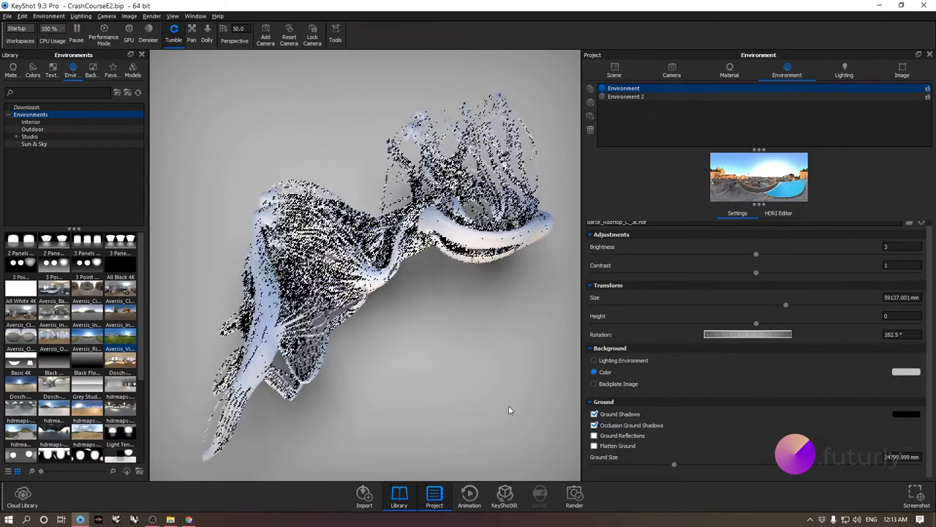
pyautogui.keyDown('ctrl'); pyautogui.moveTo(371, 379); pyautogui.dragTo(243, 313); pyautogui.keyUp('ctrl')
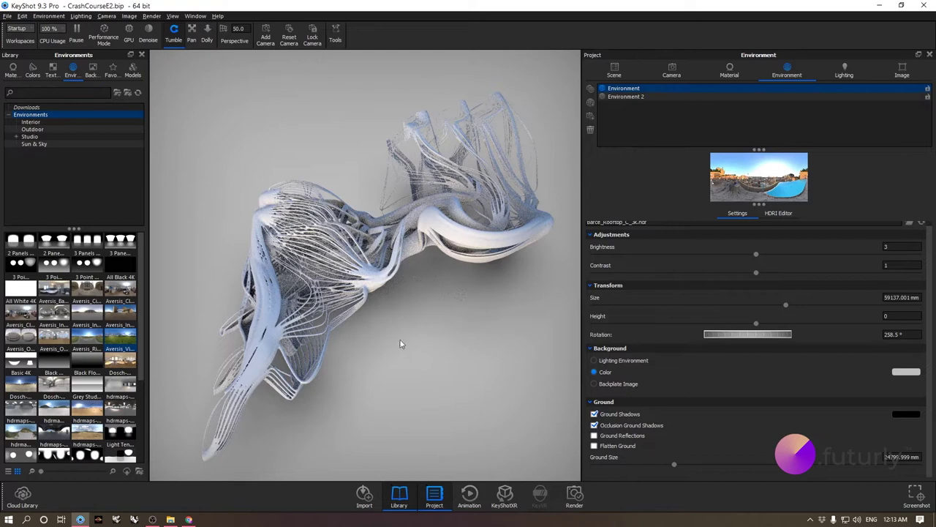
pyautogui.keyDown('ctrl'); pyautogui.moveTo(481, 295); pyautogui.dragTo(422, 320); pyautogui.keyUp('ctrl')
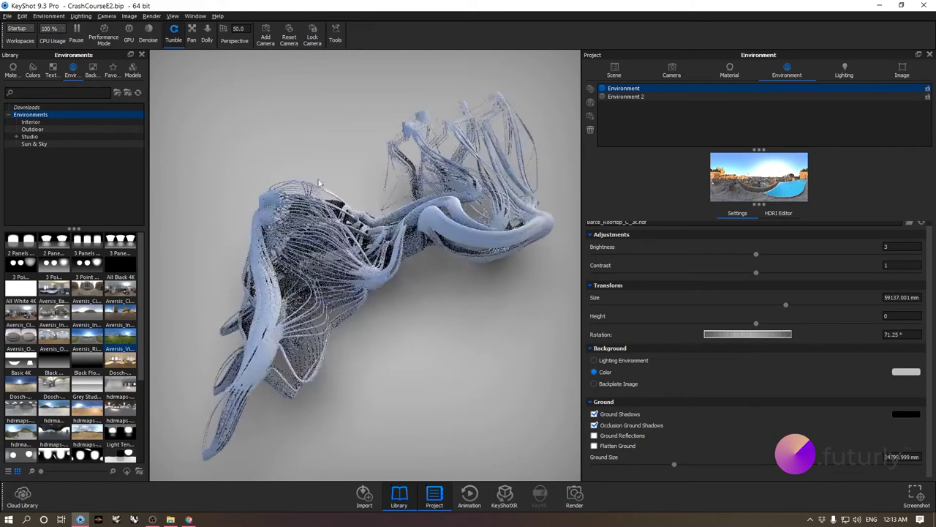
pyautogui.keyDown('ctrl'); pyautogui.moveTo(432, 372); pyautogui.dragTo(563, 304); pyautogui.keyUp('ctrl')
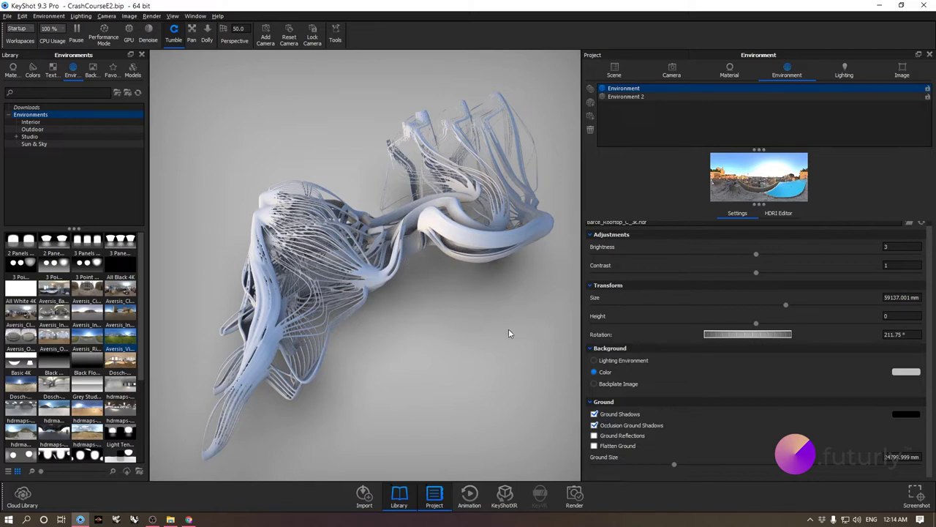
# Step: Switch to File Explorer and apply MonValley_G_DirtRoad_3k from the MonValley_DirtRoad folder as the environment in KeyShot
pyautogui.click(170, 519)
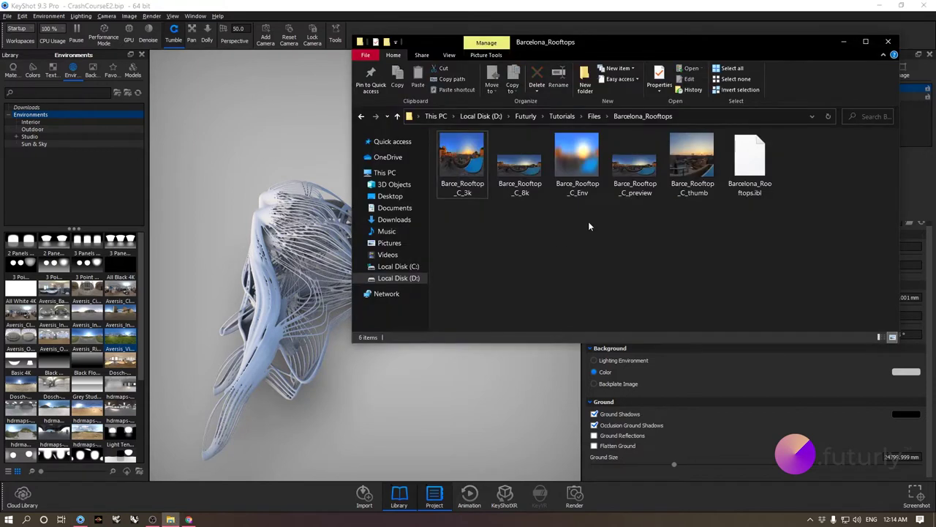
pyautogui.hotkey('alt', 'Up')
pyautogui.doubleClick(516, 162)
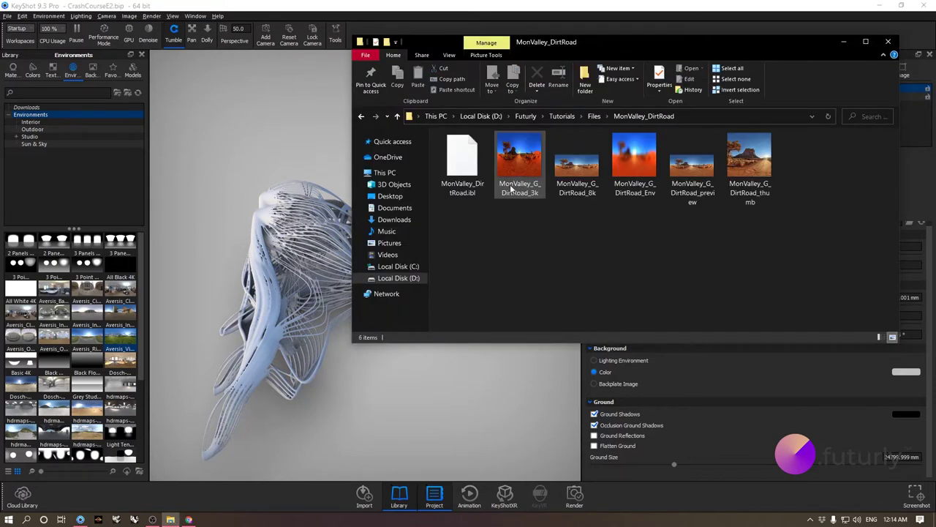
pyautogui.moveTo(522, 189); pyautogui.dragTo(195, 186)
pyautogui.click(285, 142)
pyautogui.moveTo(285, 142); pyautogui.dragTo(385, 276)
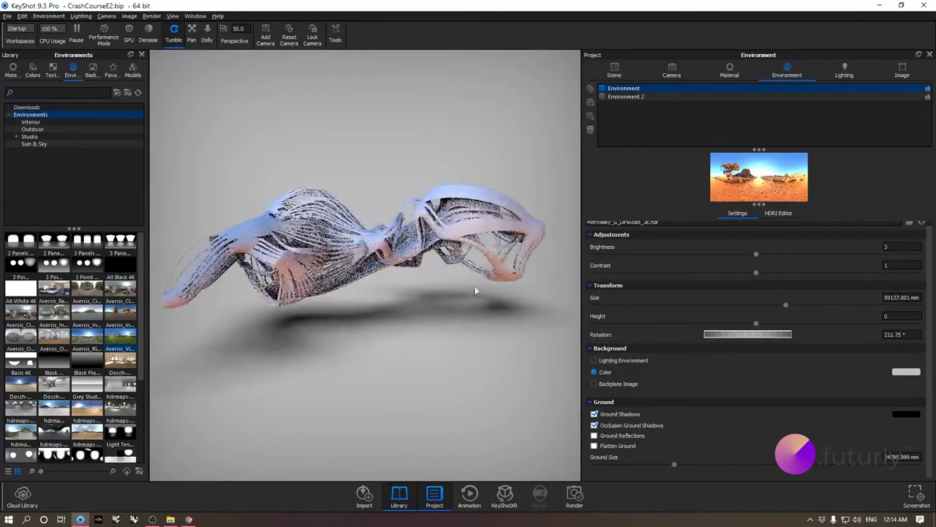
# Step: Show the lighting environment as the background behind the model
pyautogui.click(609, 361)
pyautogui.scroll(-3, 317, 322)
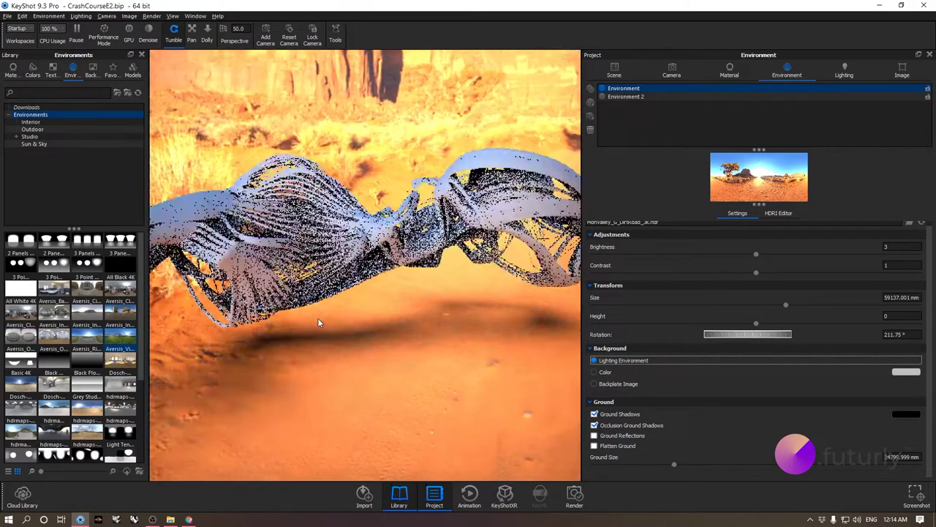
pyautogui.moveTo(317, 323); pyautogui.dragTo(446, 314)
pyautogui.scroll(3, 454, 322)
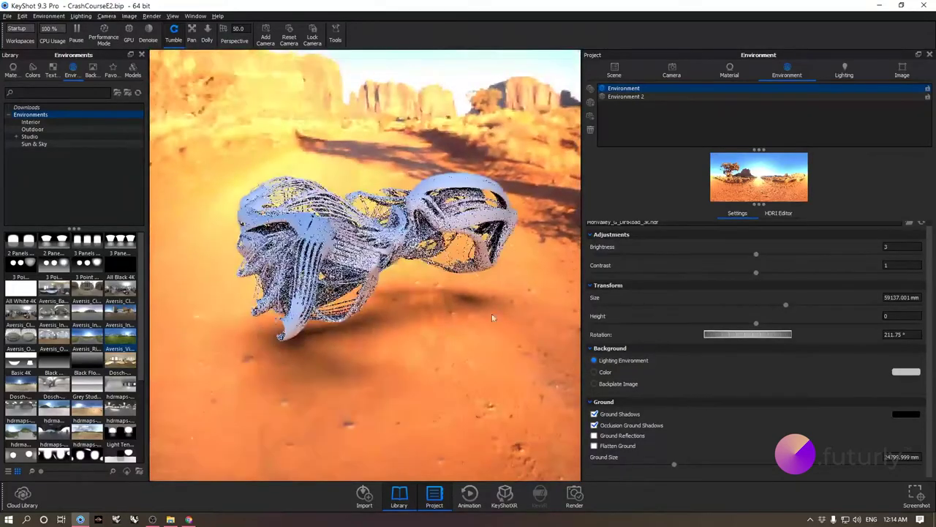
# Step: Try environment brightness values of 1 and 1.5, and set the brightness back to 3
pyautogui.click(902, 246)
pyautogui.write('1')
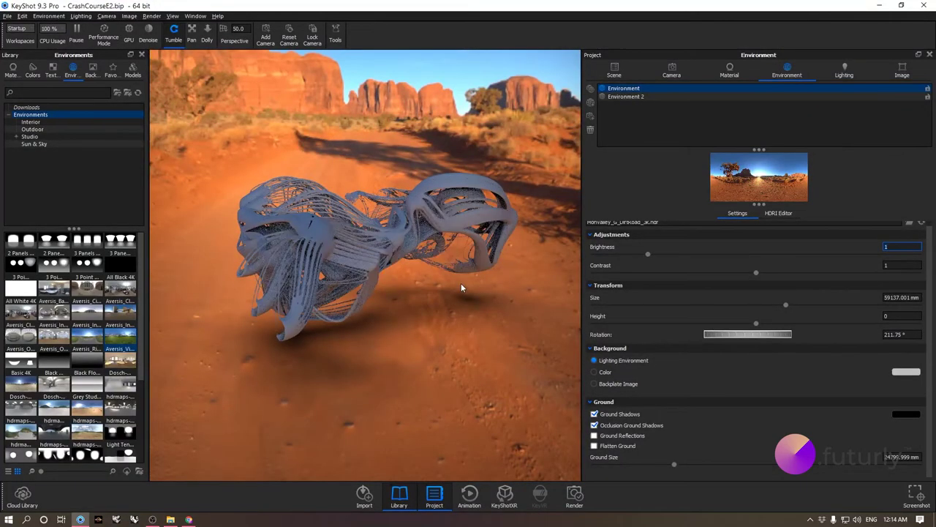
pyautogui.write('.5')
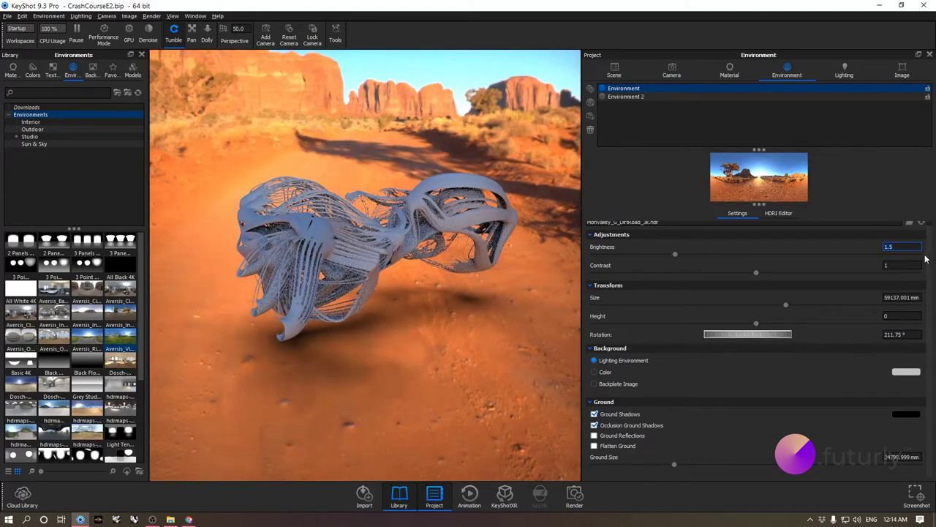
pyautogui.press('BackSpace')
pyautogui.press('BackSpace')
pyautogui.press('BackSpace')
pyautogui.write('3')
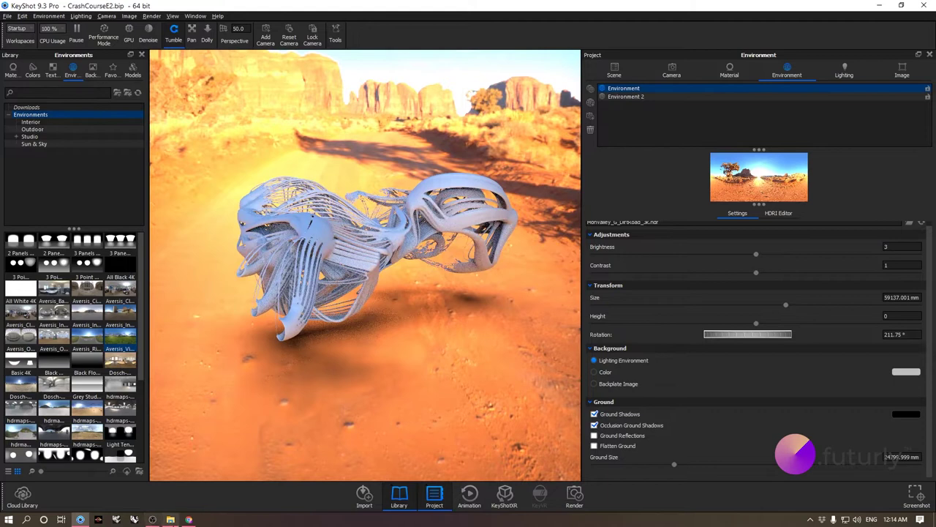
# Step: Switch to File Explorer and apply WinterForest_Env from the Winter_Forest folder as the environment in KeyShot
pyautogui.click(171, 519)
pyautogui.hotkey('alt', 'Up')
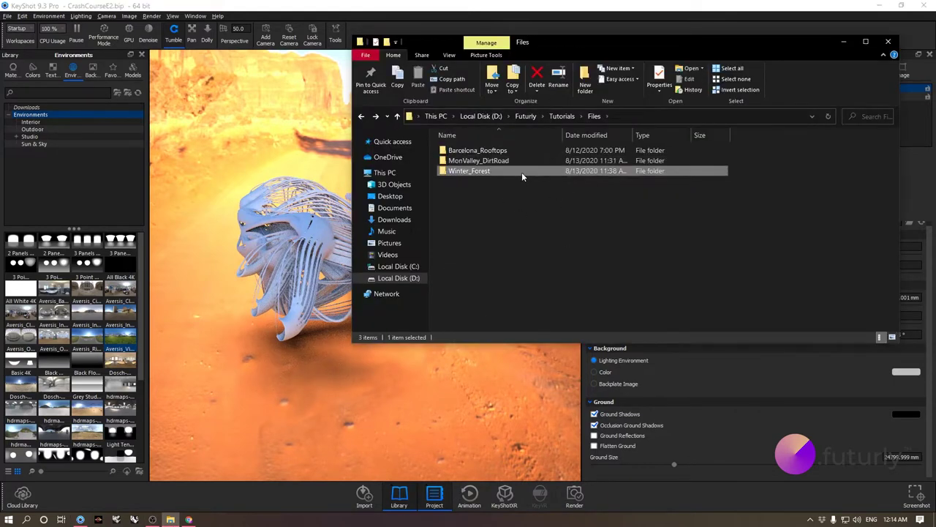
pyautogui.doubleClick(522, 173)
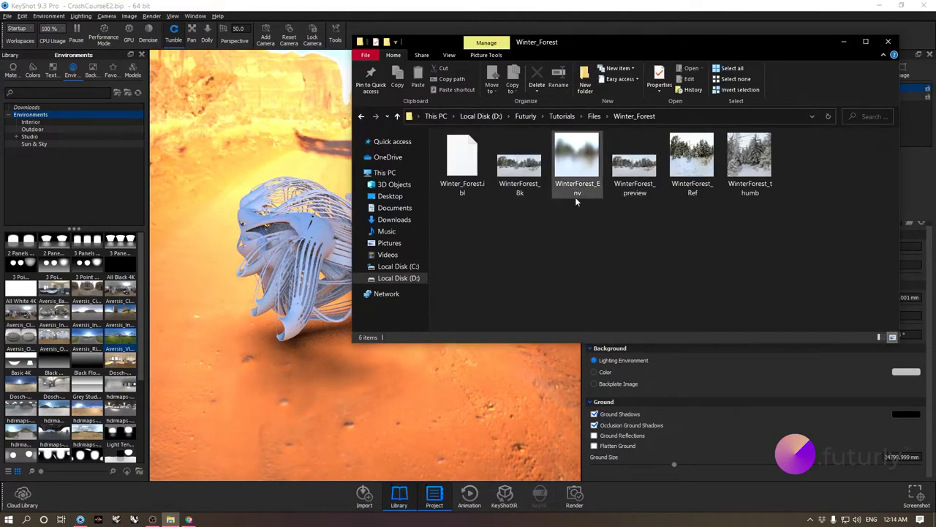
pyautogui.moveTo(576, 178); pyautogui.dragTo(264, 182)
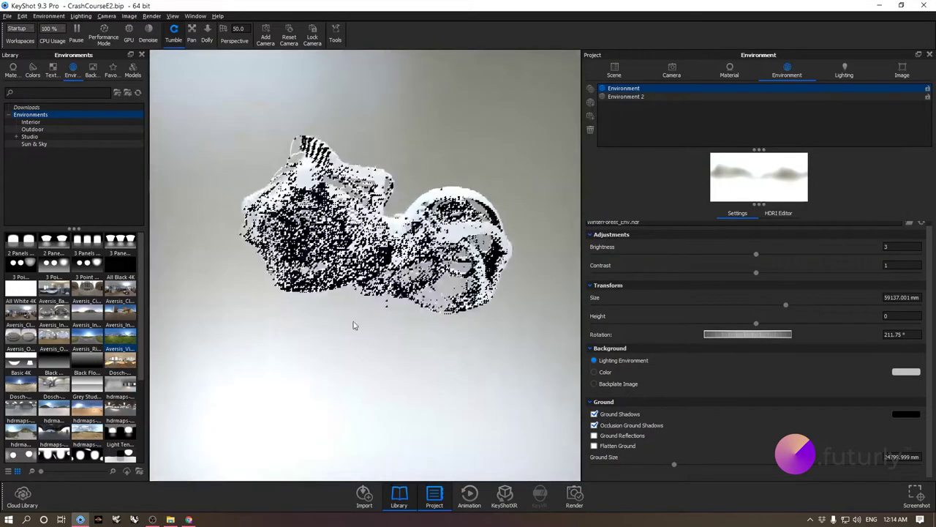
pyautogui.moveTo(353, 325); pyautogui.dragTo(461, 329)
pyautogui.moveTo(424, 183); pyautogui.dragTo(488, 337)
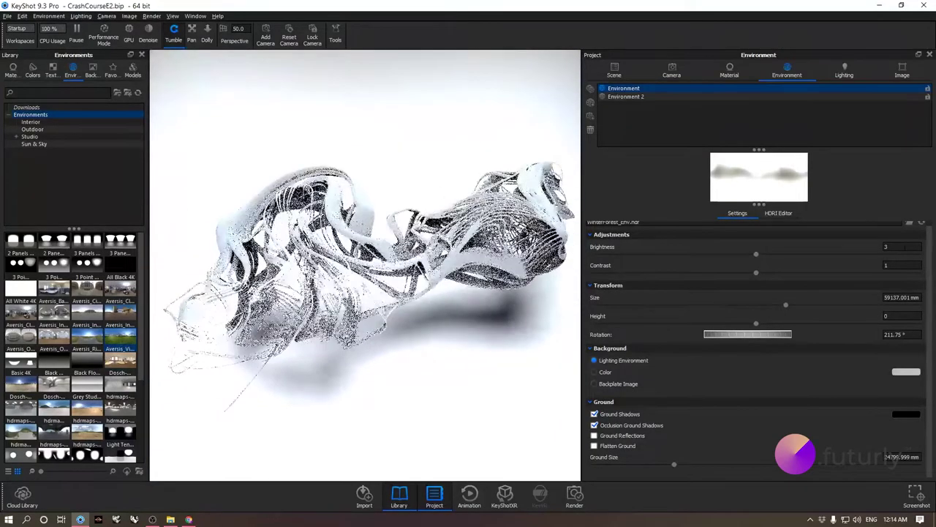
# Step: Switch the background to a solid color and set the environment brightness to 2
pyautogui.moveTo(757, 254); pyautogui.dragTo(647, 253)
pyautogui.click(602, 371)
pyautogui.moveTo(493, 362); pyautogui.dragTo(552, 371)
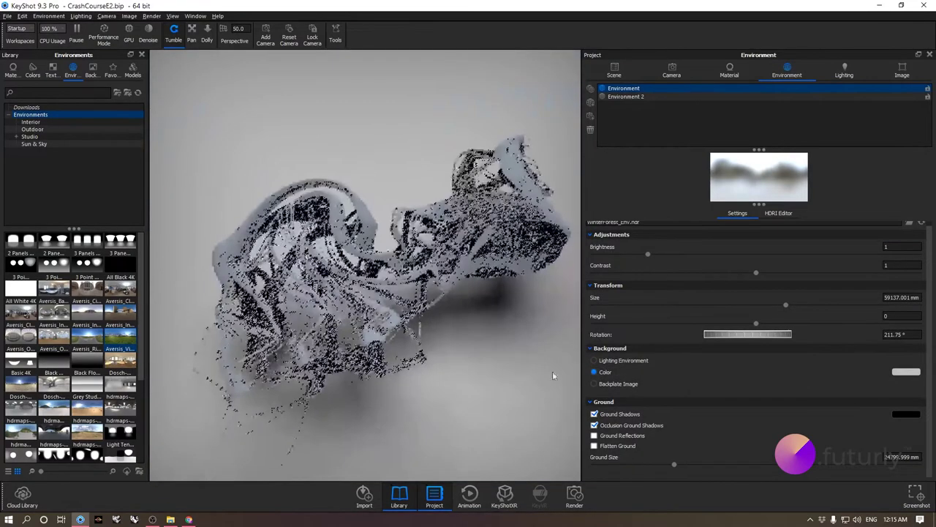
pyautogui.doubleClick(900, 247)
pyautogui.write('2')
pyautogui.press('Return')
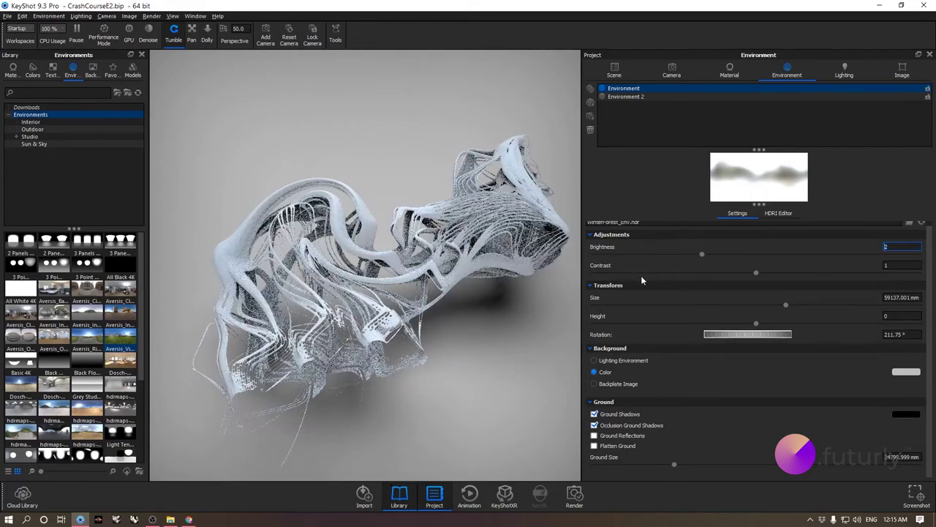
# Step: Change the solid background color to a dark grey
pyautogui.moveTo(494, 316); pyautogui.dragTo(479, 290)
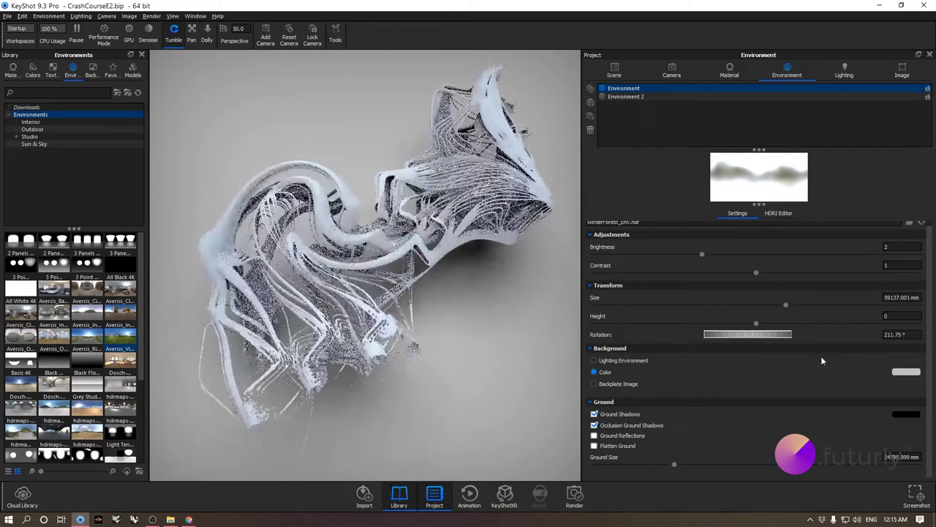
pyautogui.click(906, 372)
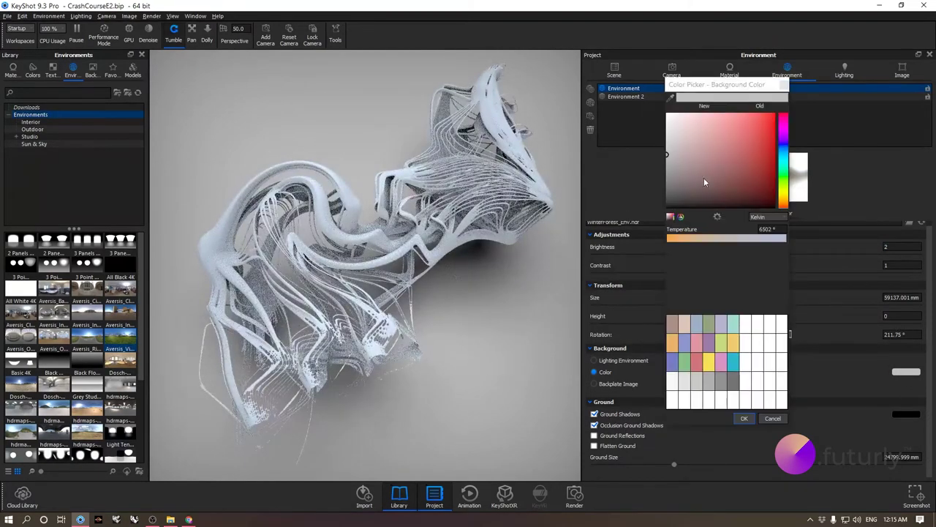
pyautogui.moveTo(705, 181); pyautogui.dragTo(639, 198)
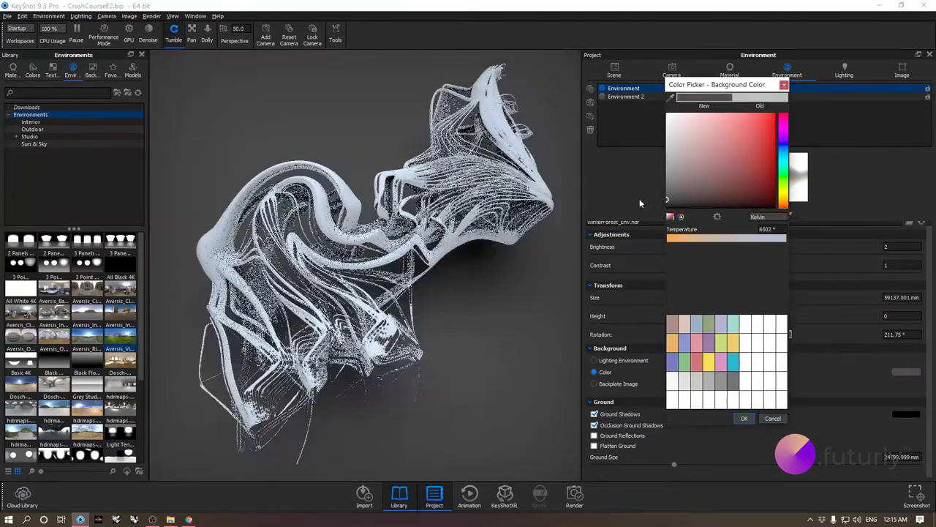
pyautogui.click(745, 418)
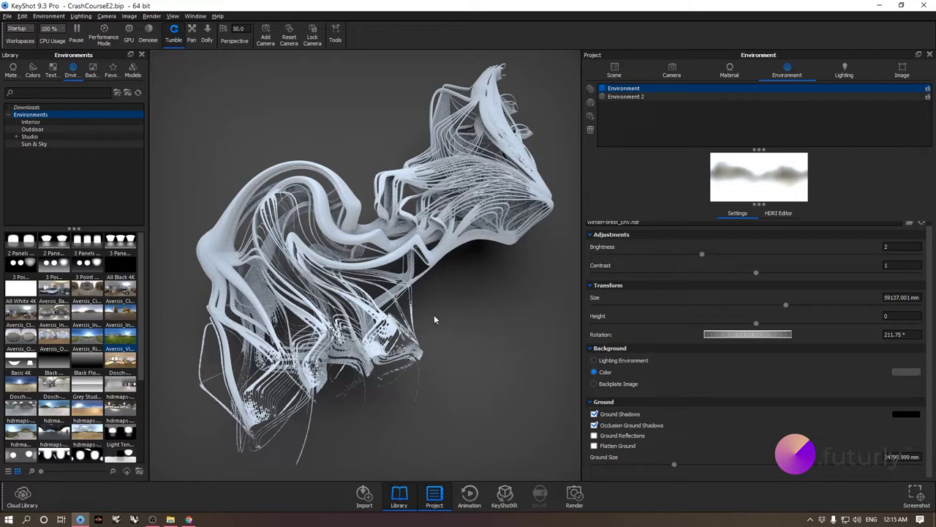
# Step: Switch to File Explorer, apply Barce_Rooftop_C_Env from the Barcelona_Rooftops folder as the KeyShot environment, and set its brightness to 3
pyautogui.click(170, 519)
pyautogui.hotkey('alt', 'Up')
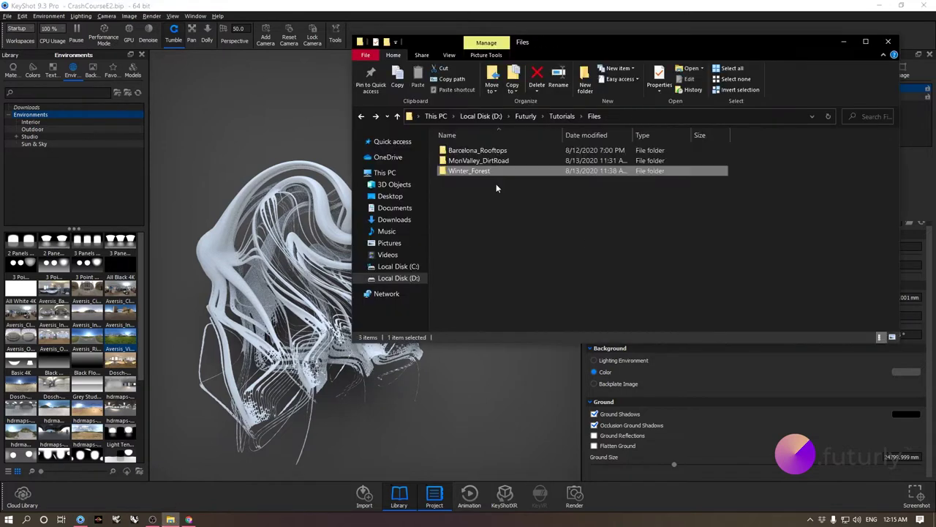
pyautogui.doubleClick(505, 150)
pyautogui.moveTo(597, 170); pyautogui.dragTo(252, 147)
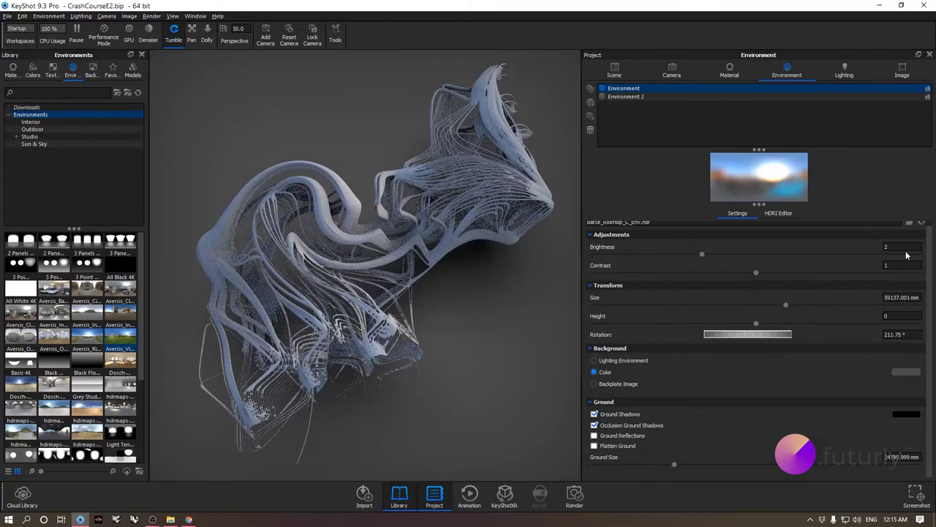
pyautogui.write('3')
pyautogui.press('Return')
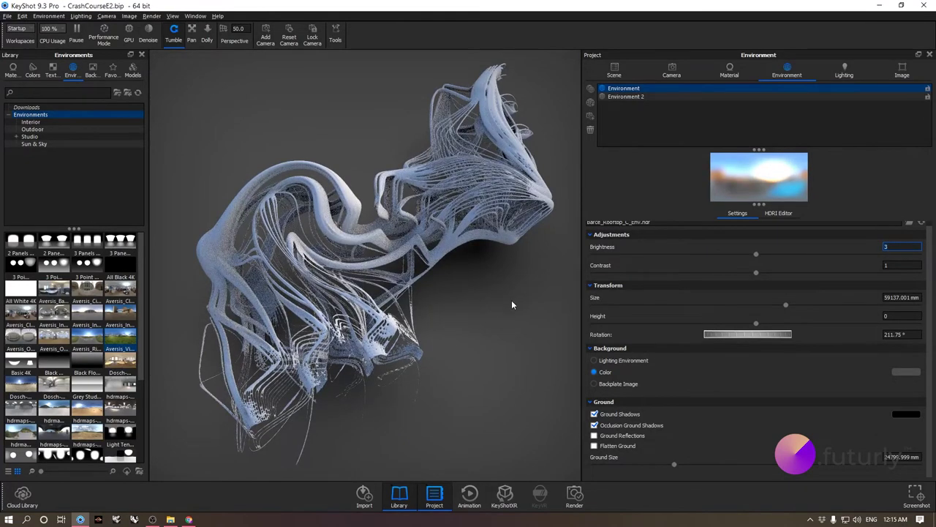
# Step: Rotate the environment to about 329° and show the lighting environment as the background
pyautogui.keyDown('ctrl'); pyautogui.moveTo(512, 347); pyautogui.dragTo(505, 114); pyautogui.keyUp('ctrl')
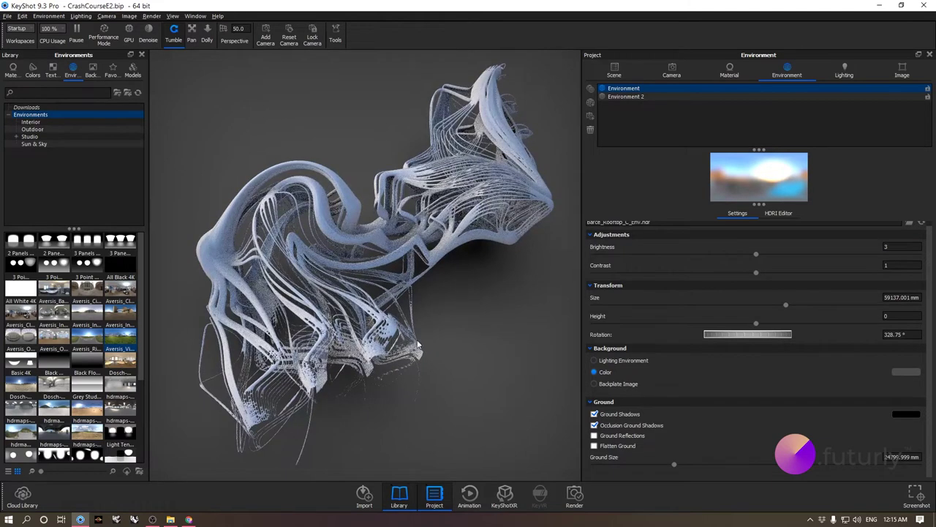
pyautogui.click(623, 359)
pyautogui.moveTo(429, 354); pyautogui.dragTo(491, 317)
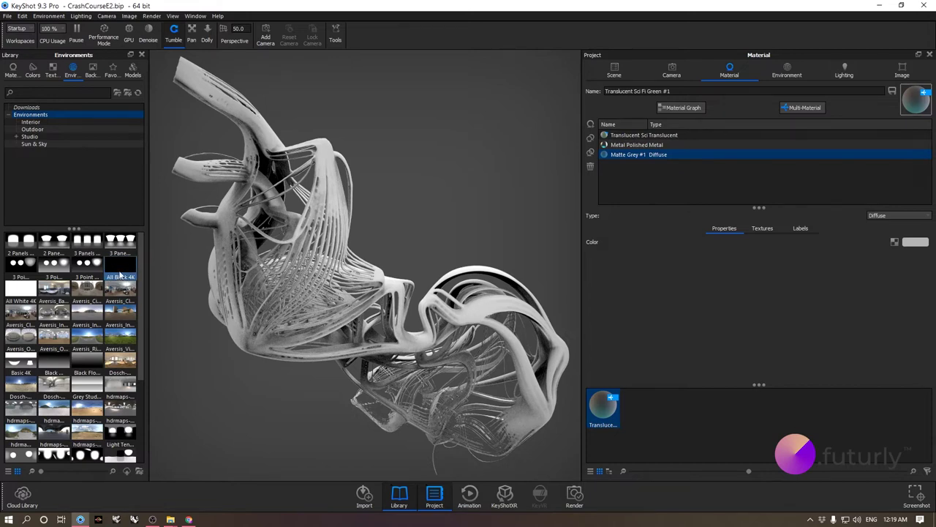
# Step: Apply the All Black 4K environment from the library to the scene and open the environment's settings
pyautogui.moveTo(121, 271); pyautogui.dragTo(392, 192)
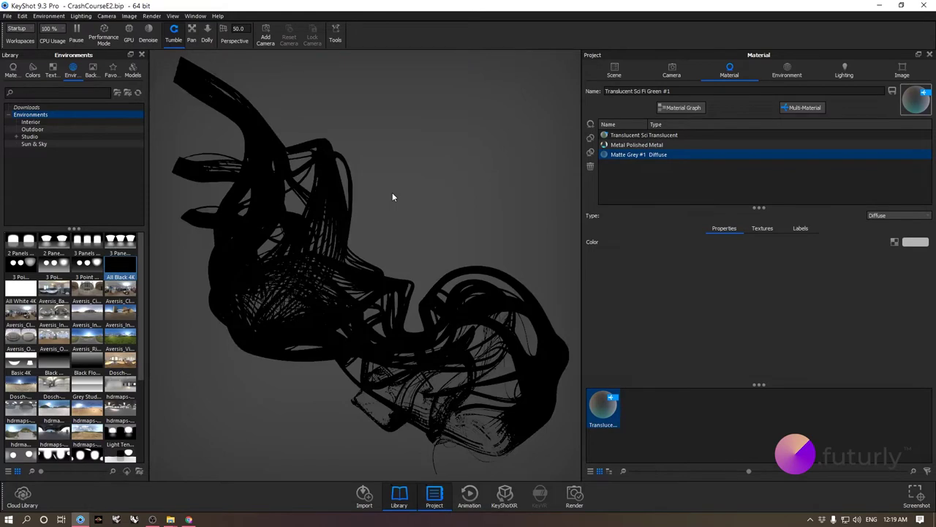
pyautogui.click(787, 71)
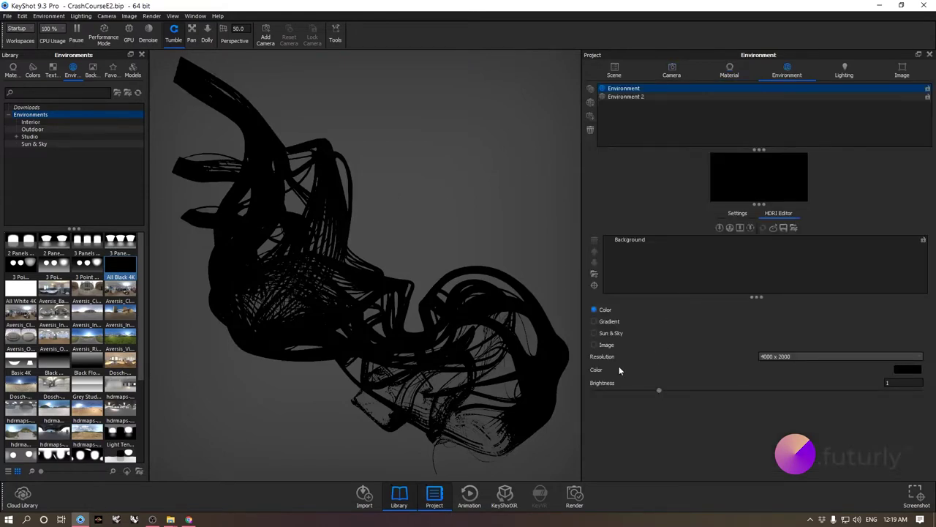
pyautogui.click(739, 213)
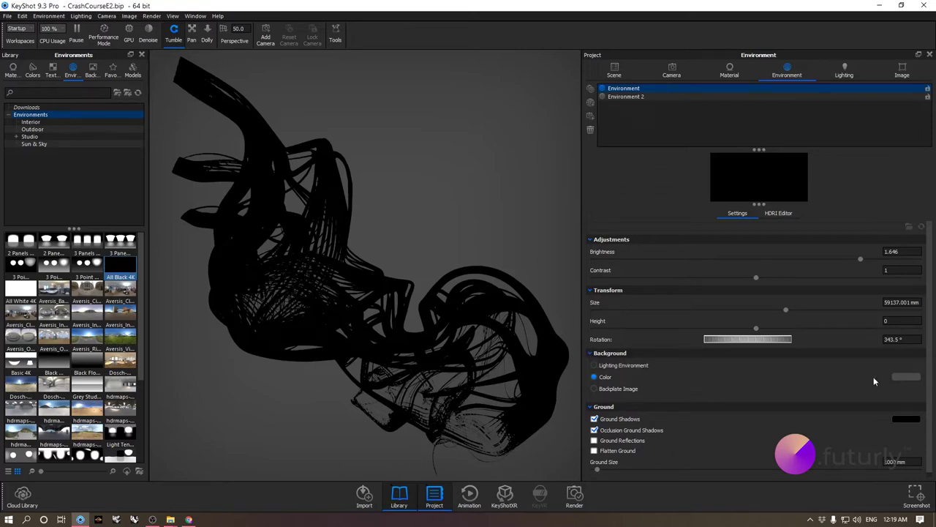
# Step: Switch the background to the lighting environment and back to the solid color, and open the HDRI editor
pyautogui.click(618, 364)
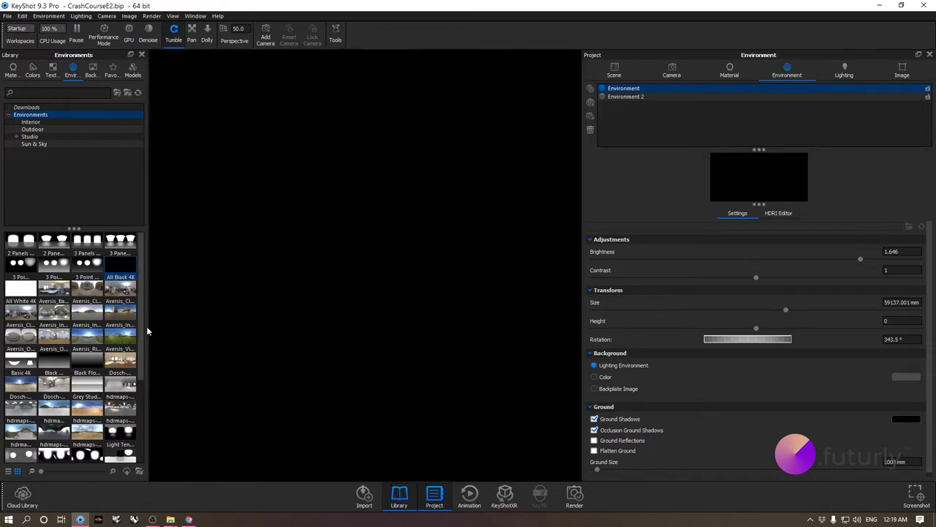
pyautogui.click(602, 381)
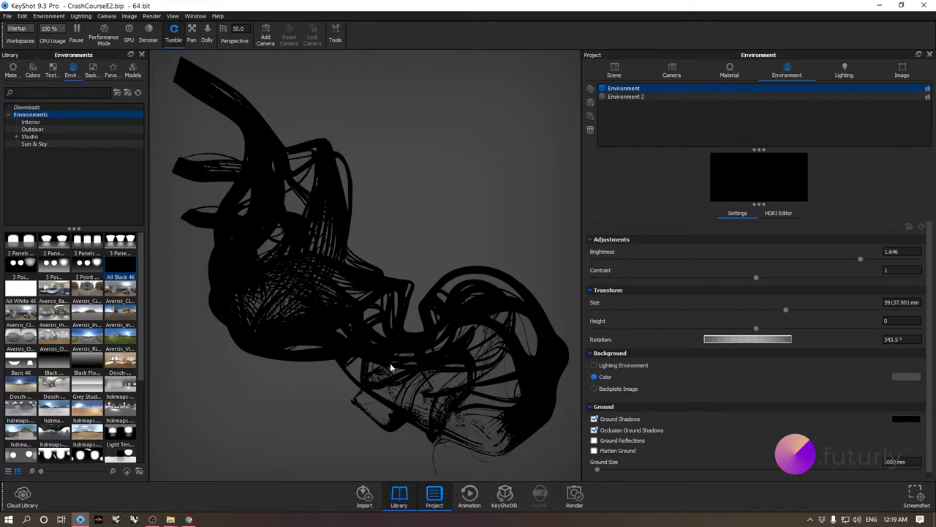
pyautogui.click(779, 215)
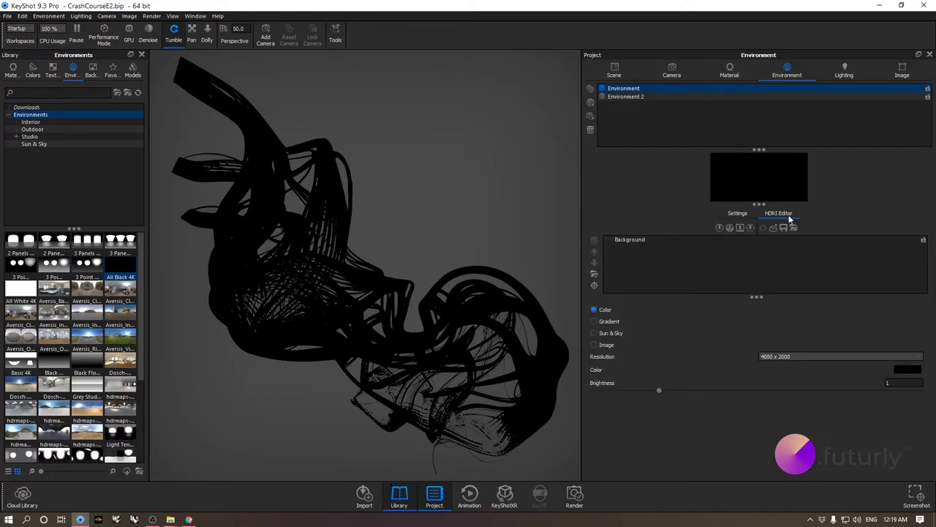
# Step: Add a circular light pin to the black environment and try it at different positions around the model
pyautogui.click(720, 230)
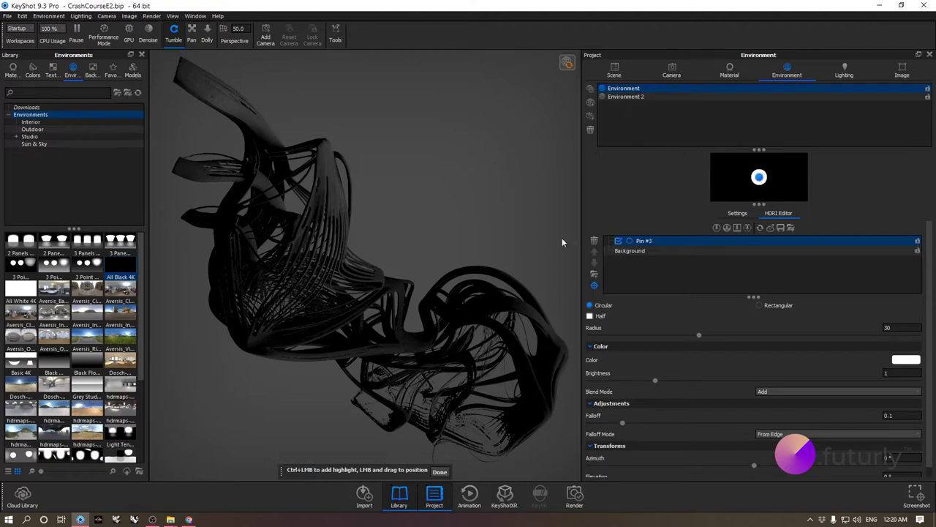
pyautogui.moveTo(758, 186); pyautogui.dragTo(791, 172)
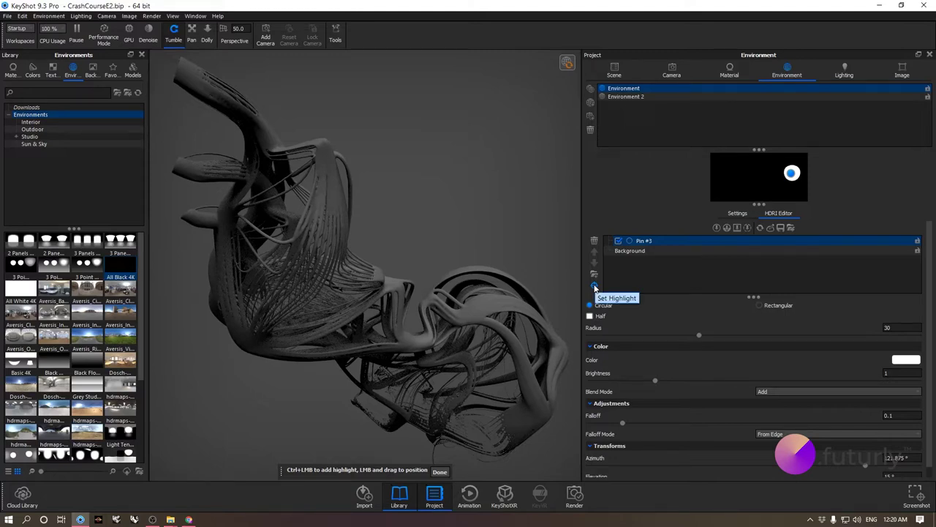
pyautogui.moveTo(793, 173); pyautogui.dragTo(747, 171)
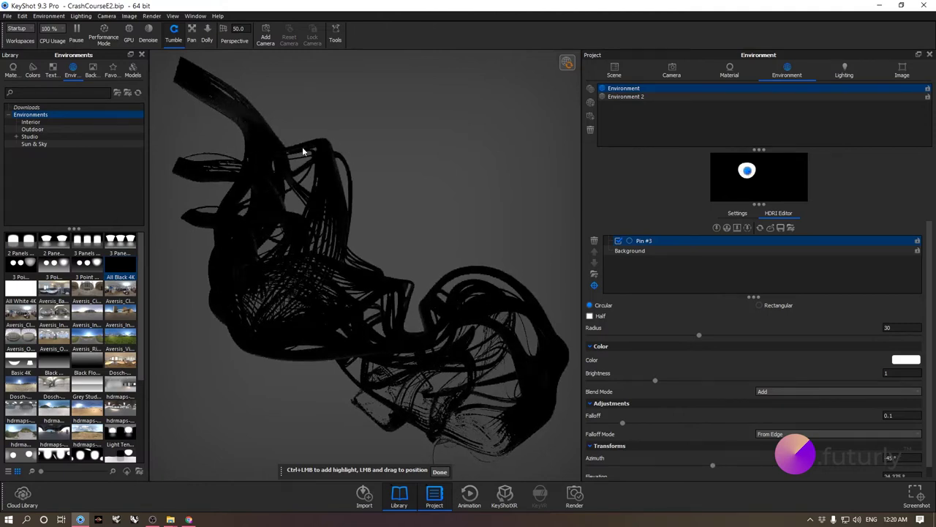
# Step: Place the pin's highlight on the model's upper central ridge, try a radius of about 71, and set it to about 28.5
pyautogui.click(595, 286)
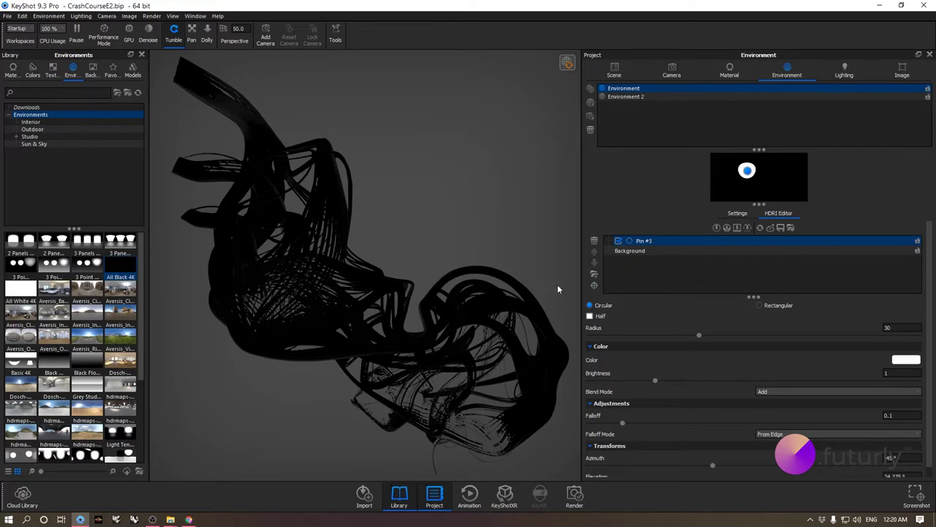
pyautogui.click(594, 285)
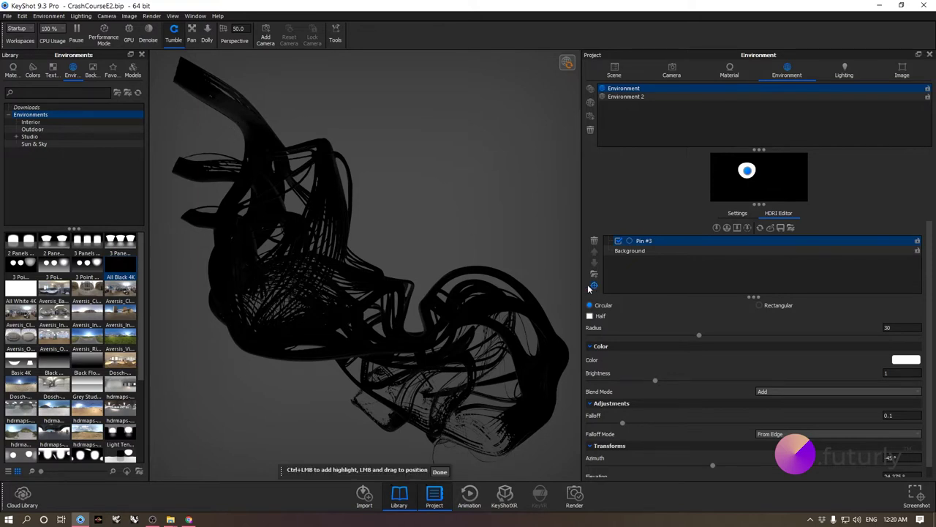
pyautogui.click(324, 146)
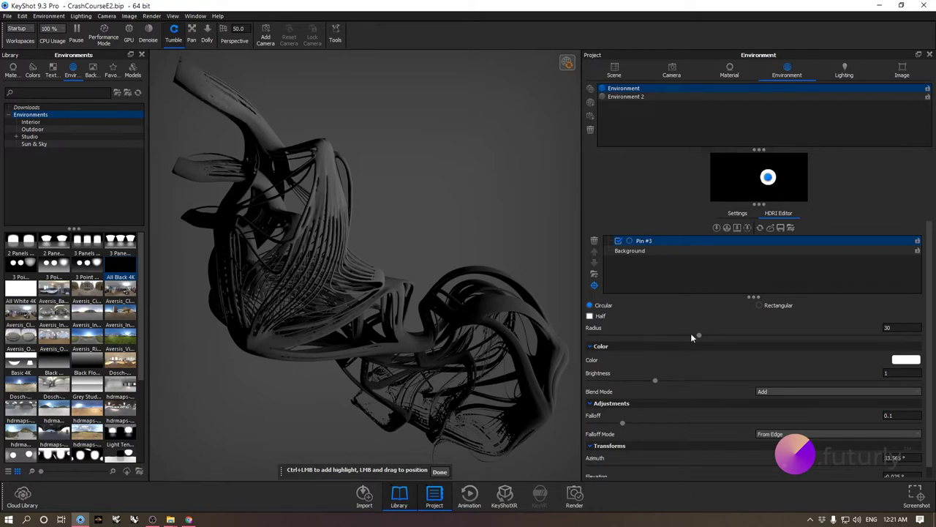
pyautogui.moveTo(700, 335); pyautogui.dragTo(850, 337)
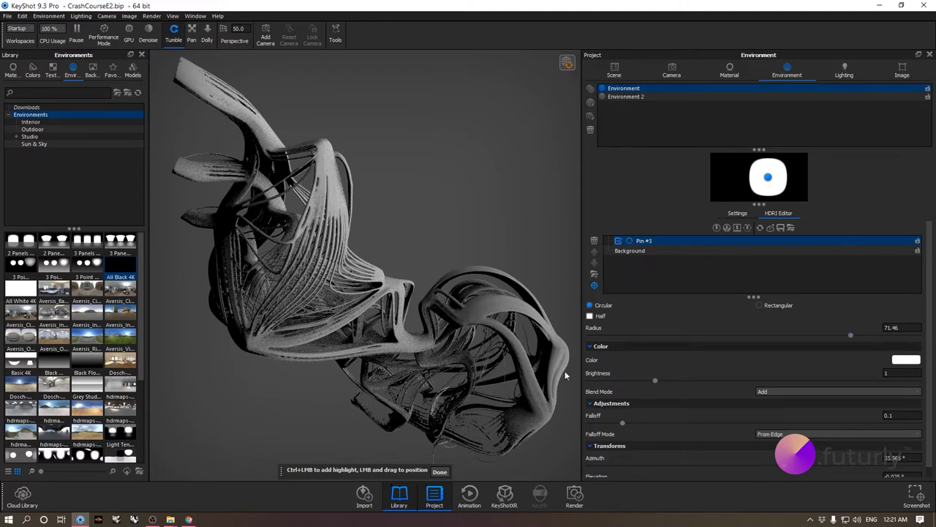
pyautogui.moveTo(853, 337); pyautogui.dragTo(696, 337)
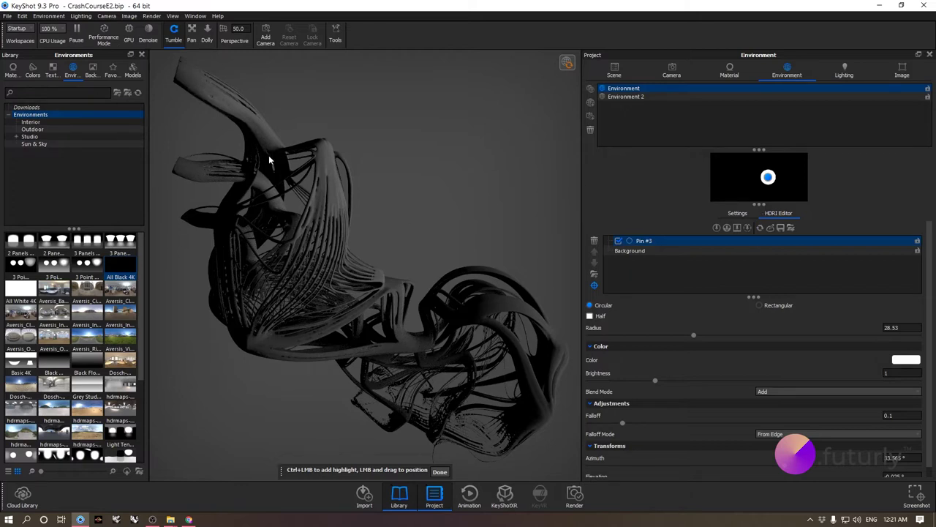
# Step: Add a second circular light pin and place its highlight on the model's dark left side below the branches
pyautogui.click(717, 228)
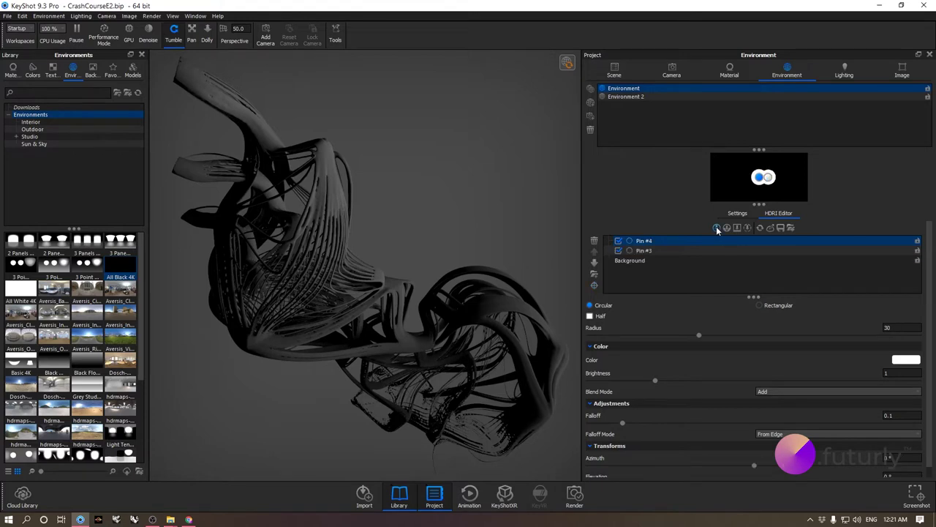
pyautogui.click(594, 285)
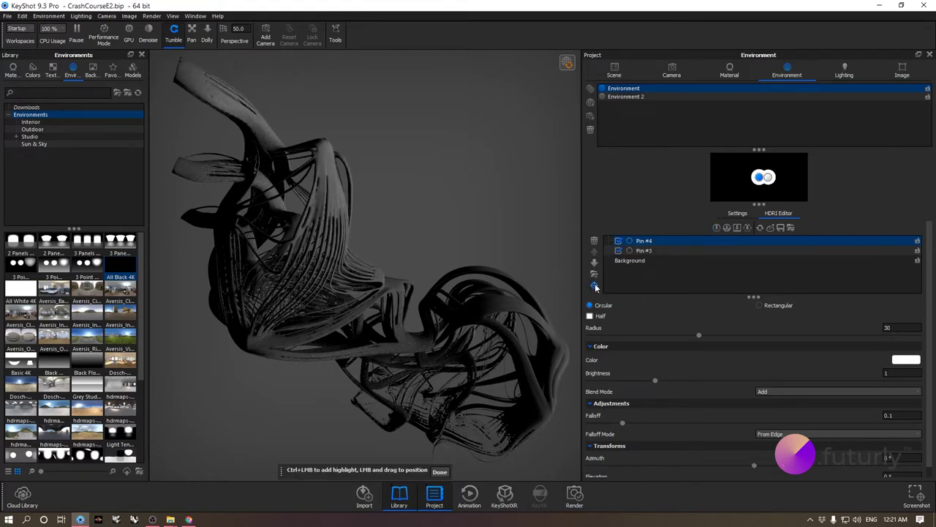
pyautogui.click(224, 224)
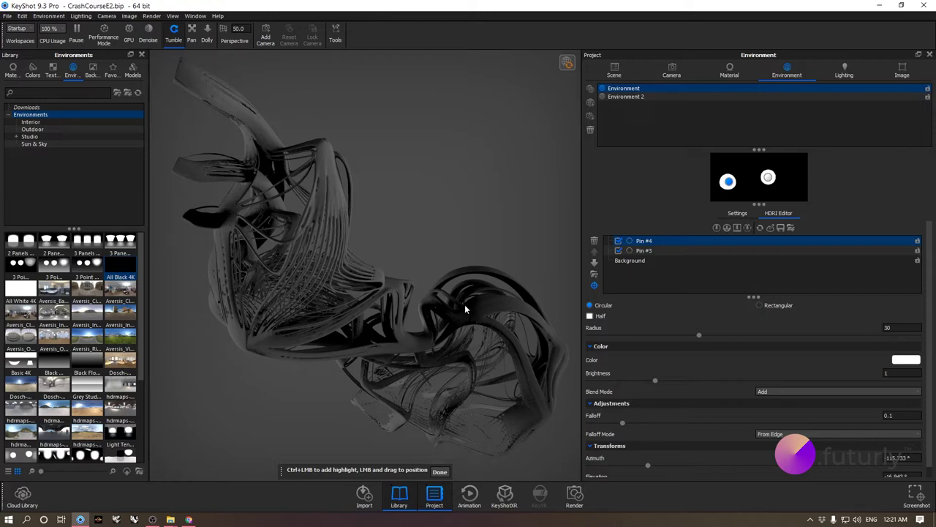
# Step: Switch between the two pins and set the first pin's brightness to 4
pyautogui.click(767, 177)
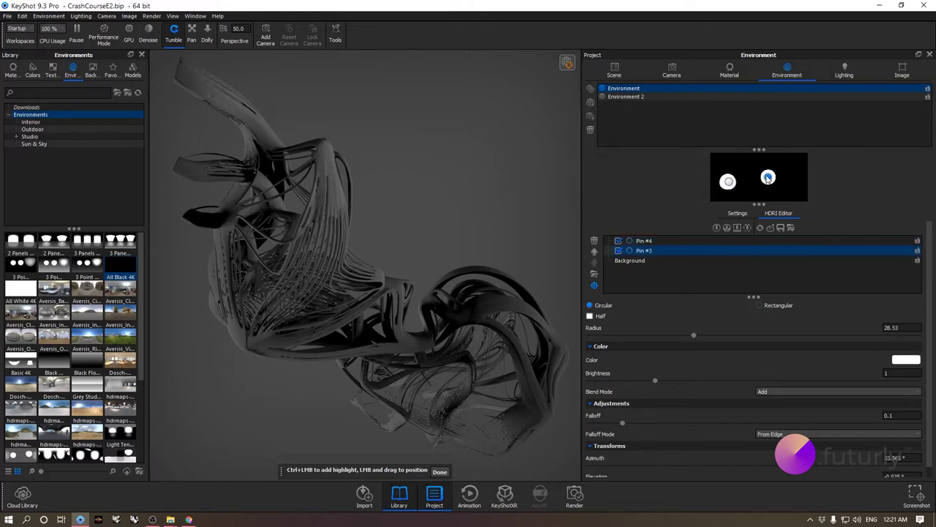
pyautogui.click(728, 182)
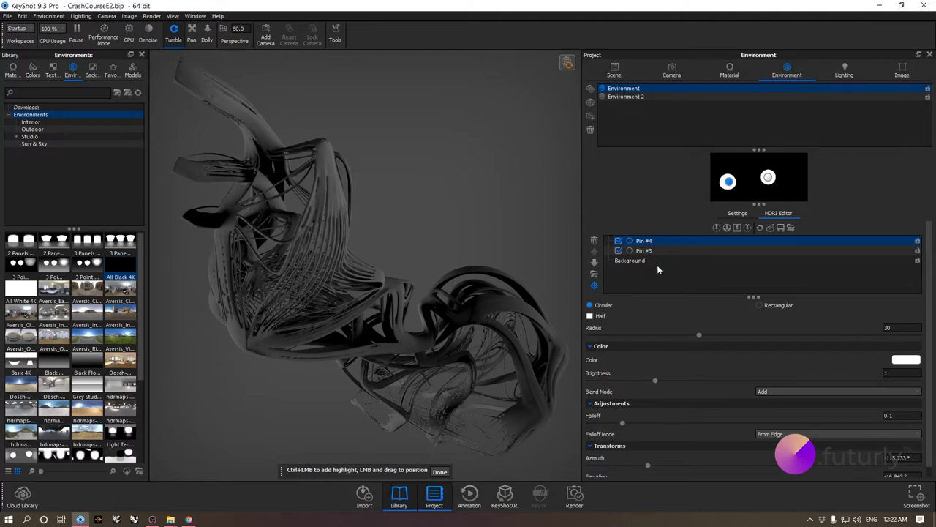
pyautogui.moveTo(675, 242)
pyautogui.mouseDown()
pyautogui.moveTo(652, 253)
pyautogui.moveTo(658, 266)
pyautogui.moveTo(663, 245)
pyautogui.mouseUp()
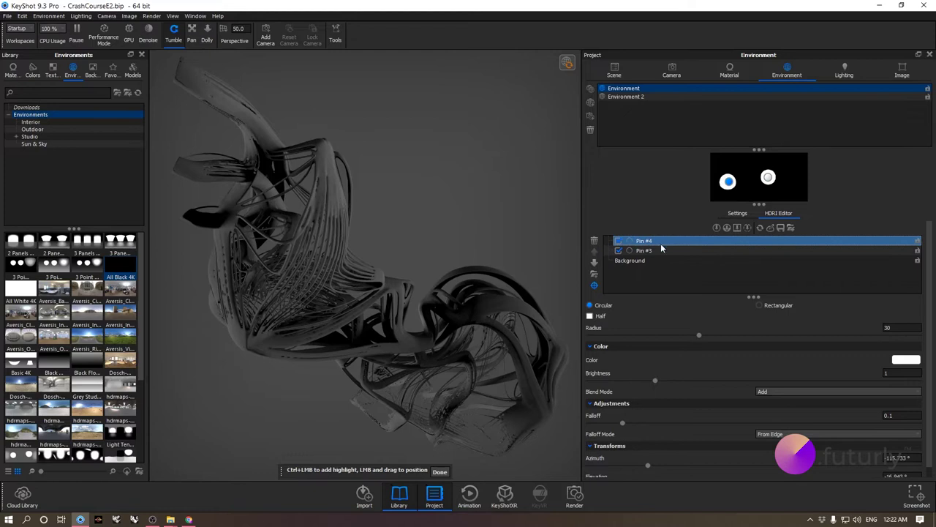
pyautogui.click(657, 250)
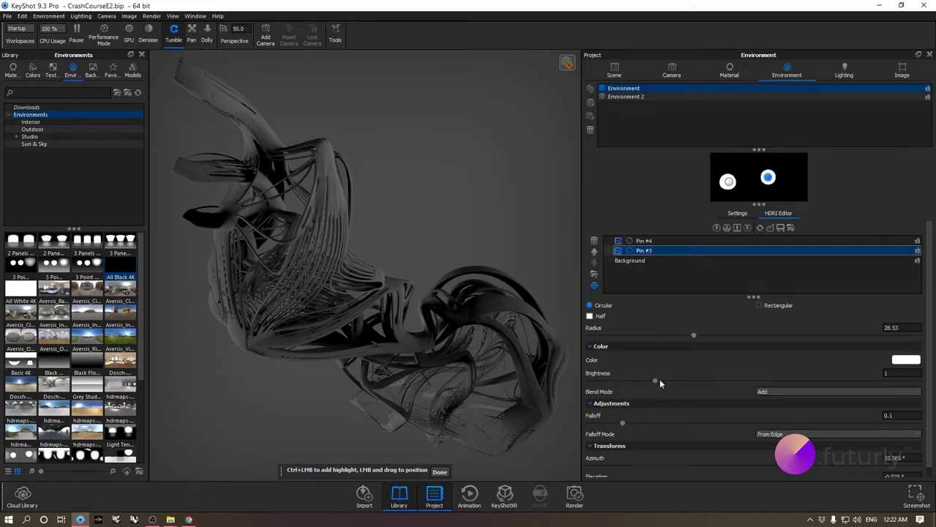
pyautogui.moveTo(656, 381); pyautogui.dragTo(813, 381)
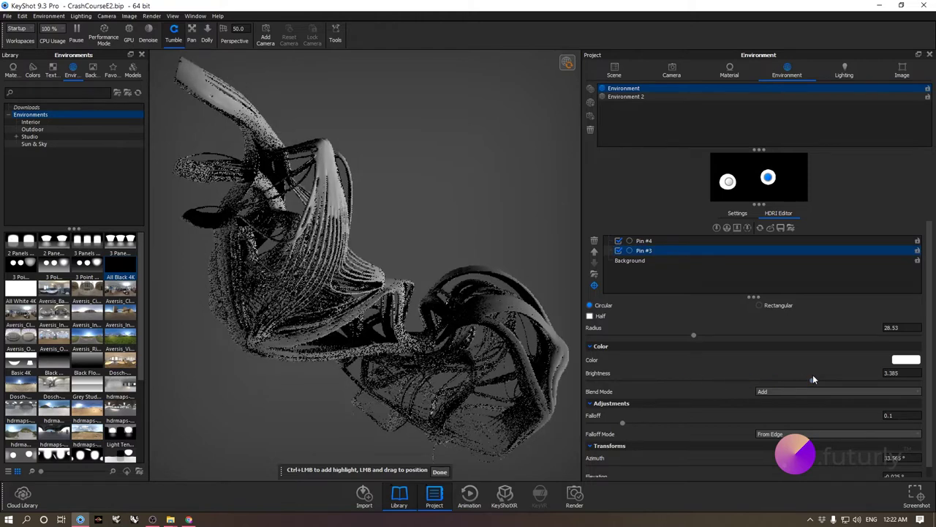
pyautogui.doubleClick(900, 374)
pyautogui.write('4')
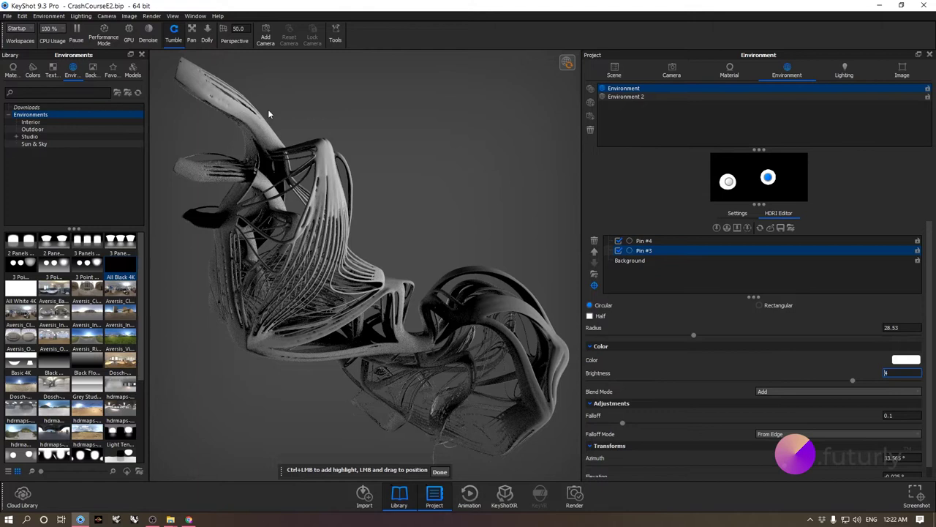
# Step: Set the second pin's radius to about 29 after trying about 40, and undo a trial move of that pin
pyautogui.click(728, 182)
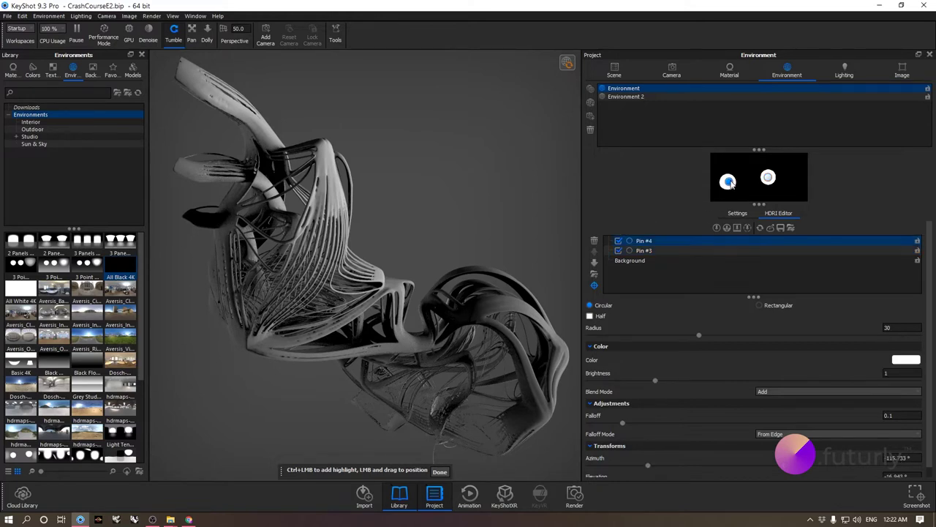
pyautogui.moveTo(702, 335); pyautogui.dragTo(736, 338)
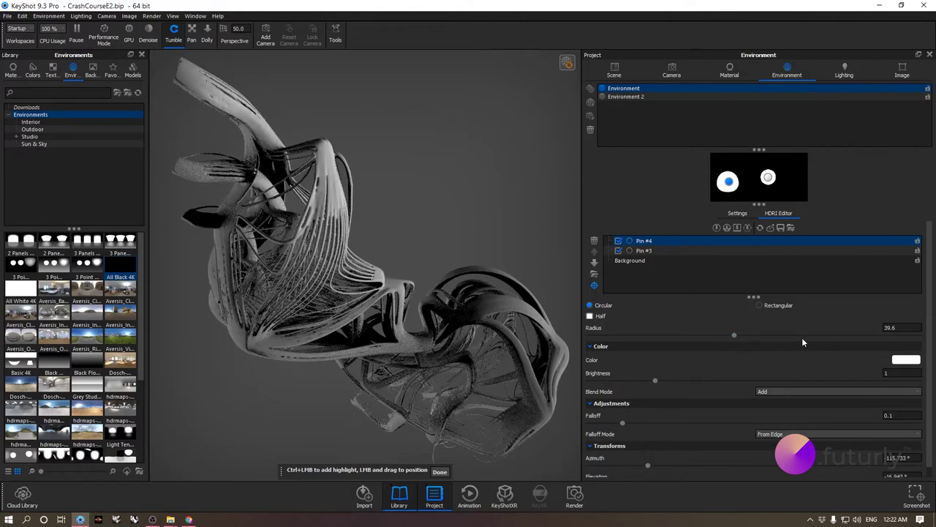
pyautogui.moveTo(735, 338); pyautogui.dragTo(697, 337)
pyautogui.moveTo(728, 181)
pyautogui.mouseDown()
pyautogui.moveTo(721, 184)
pyautogui.moveTo(733, 183)
pyautogui.mouseUp()
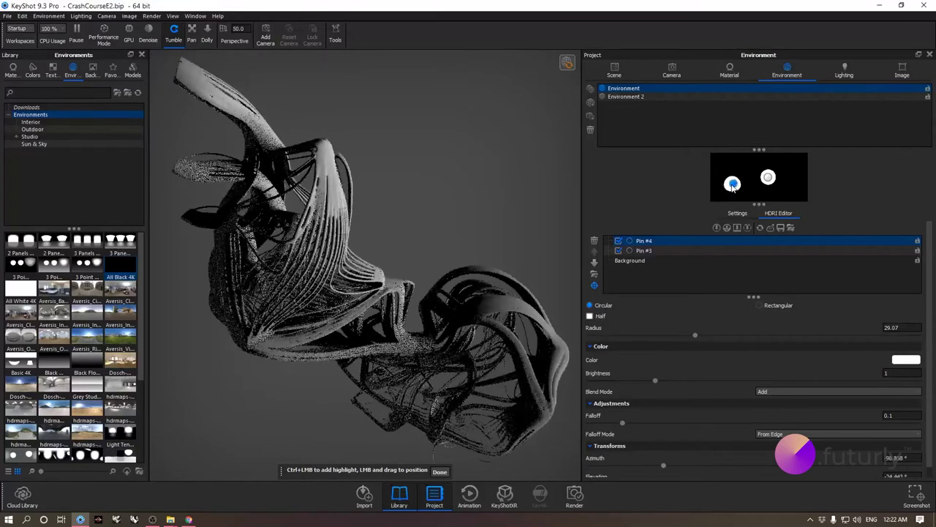
pyautogui.hotkey('ctrl', 'z')
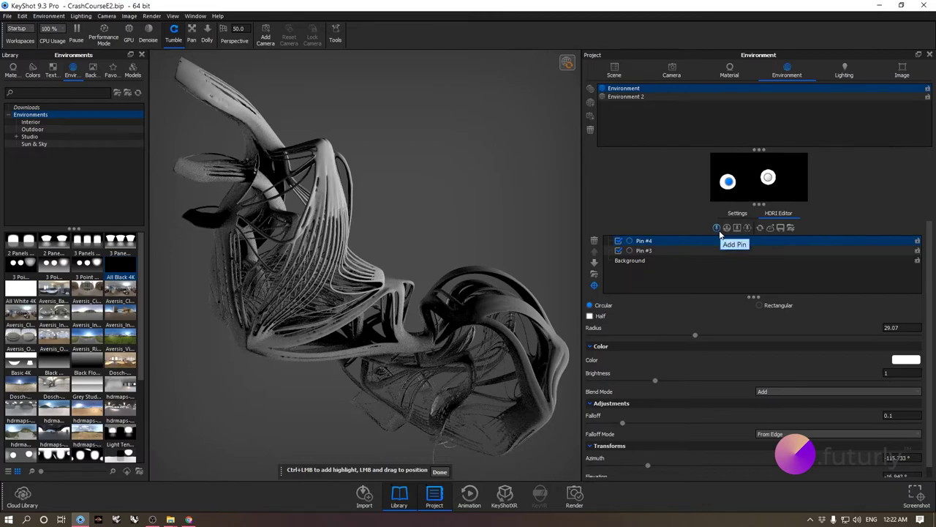
# Step: Add a third light pin and move it around the environment to an azimuth of 120° and an elevation of 15°
pyautogui.click(719, 230)
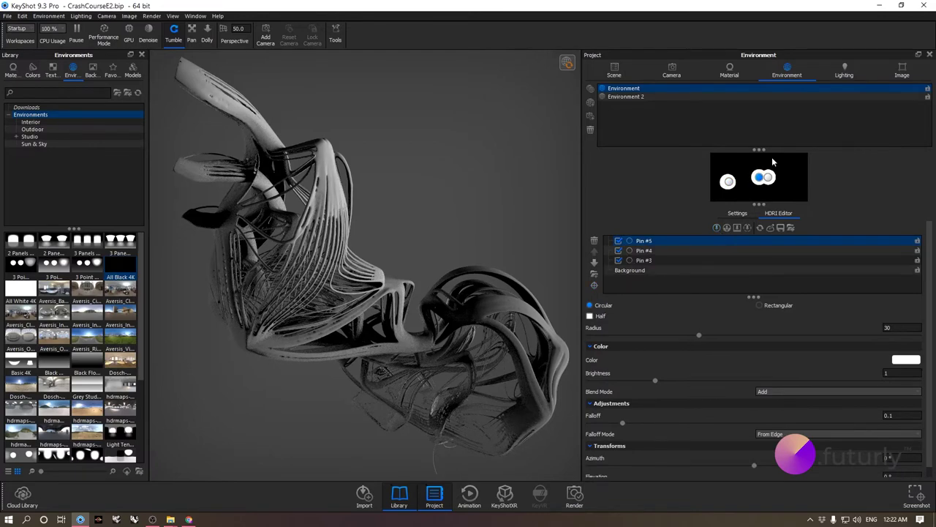
pyautogui.moveTo(763, 180)
pyautogui.mouseDown()
pyautogui.moveTo(754, 151)
pyautogui.moveTo(755, 171)
pyautogui.mouseUp()
pyautogui.moveTo(758, 196); pyautogui.dragTo(714, 172)
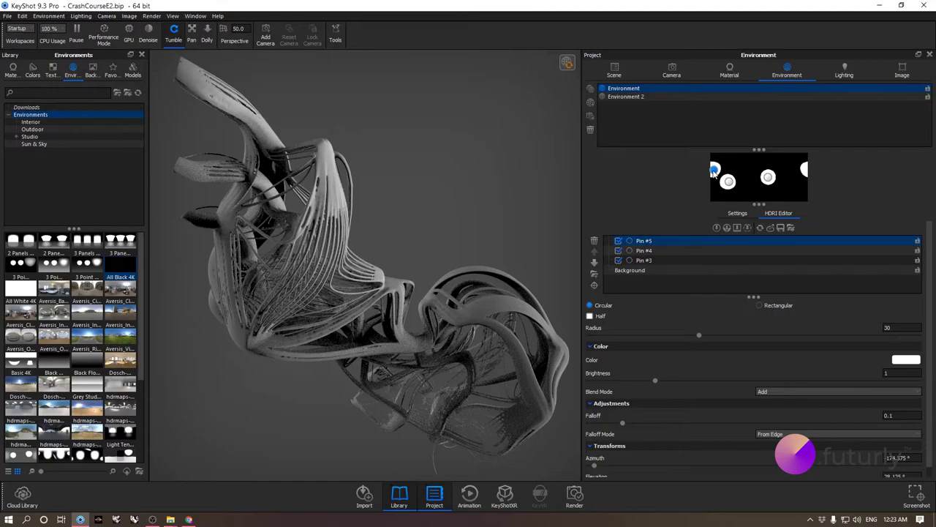
pyautogui.moveTo(713, 171)
pyautogui.mouseDown()
pyautogui.moveTo(723, 194)
pyautogui.moveTo(728, 164)
pyautogui.moveTo(704, 162)
pyautogui.moveTo(697, 178)
pyautogui.mouseUp()
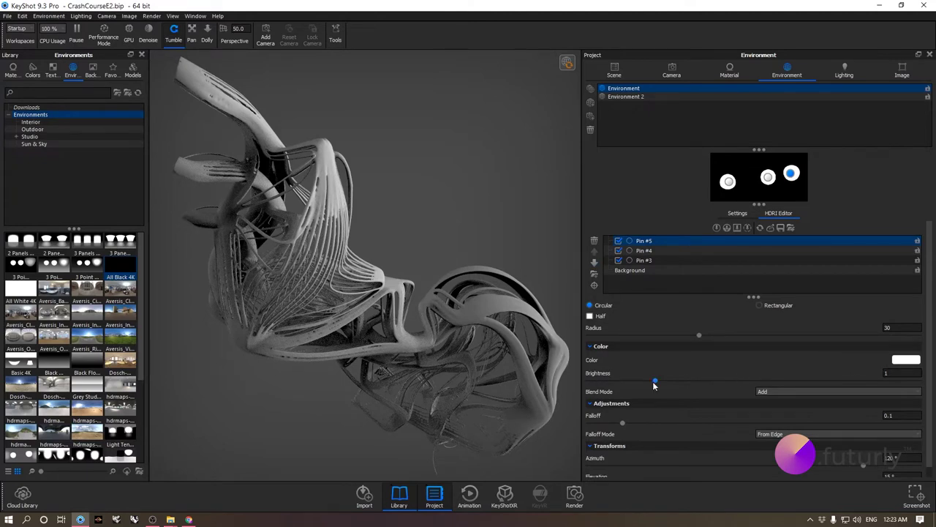
# Step: Try brightness values of 0.5 and 0.2 on the third pin and set it to 0.1
pyautogui.doubleClick(901, 373)
pyautogui.write('0.5')
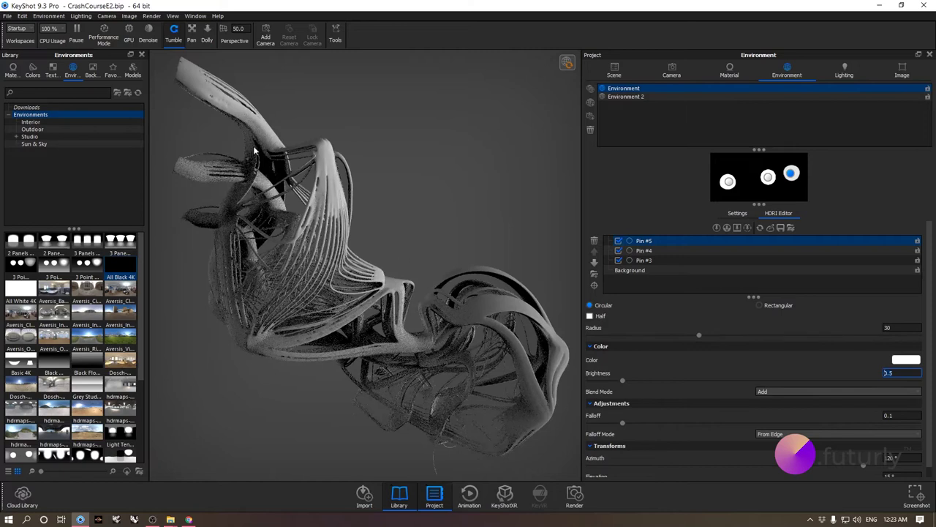
pyautogui.press('BackSpace')
pyautogui.write('2')
pyautogui.press('Return')
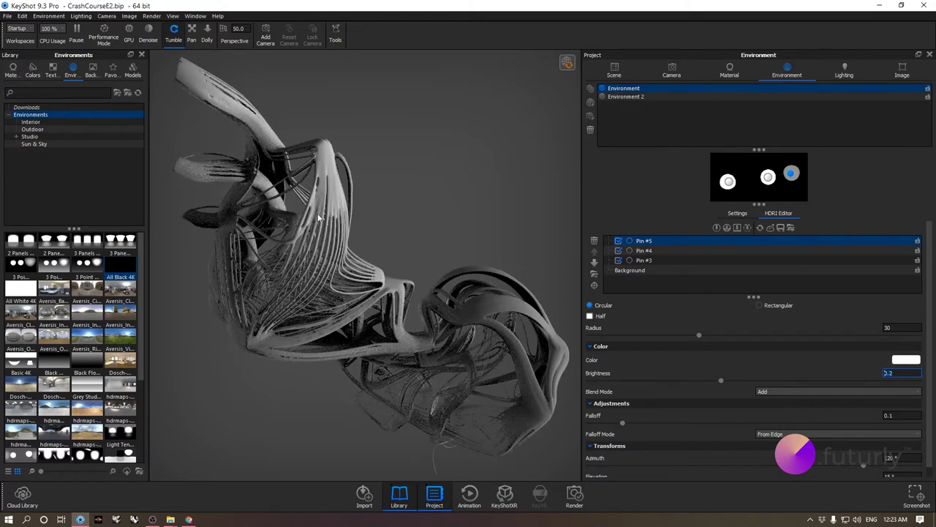
pyautogui.press('BackSpace')
pyautogui.write('1')
pyautogui.press('Return')
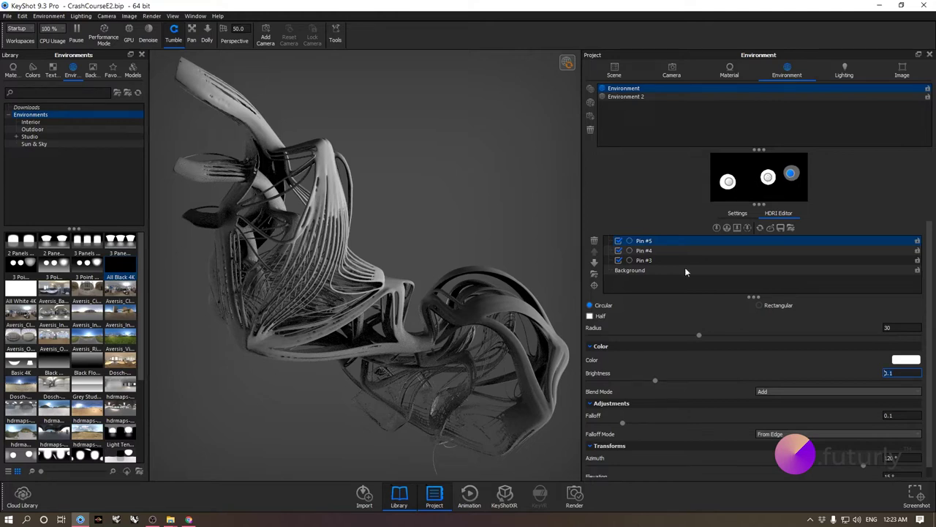
# Step: Turn off all three pins and preview the second pin's light alone, followed by the first pin's light alone
pyautogui.click(618, 241)
pyautogui.click(618, 250)
pyautogui.click(619, 261)
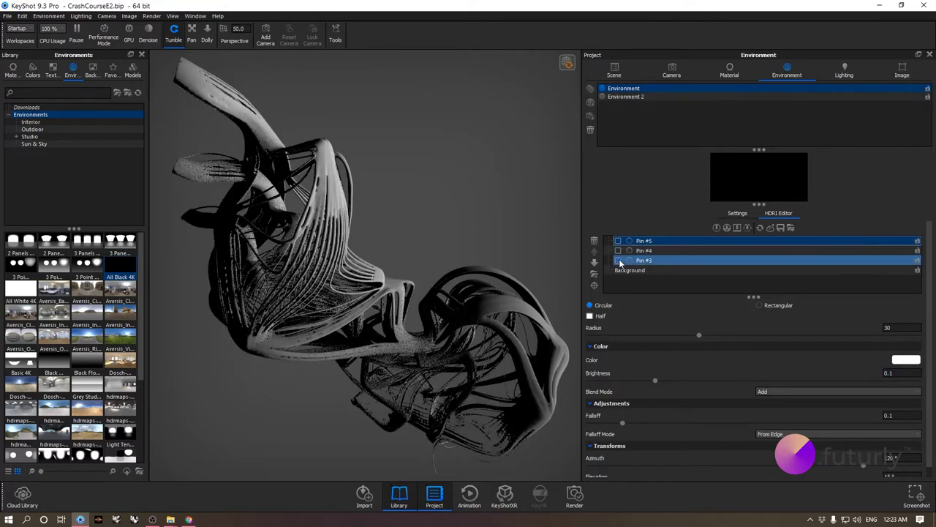
pyautogui.click(618, 250)
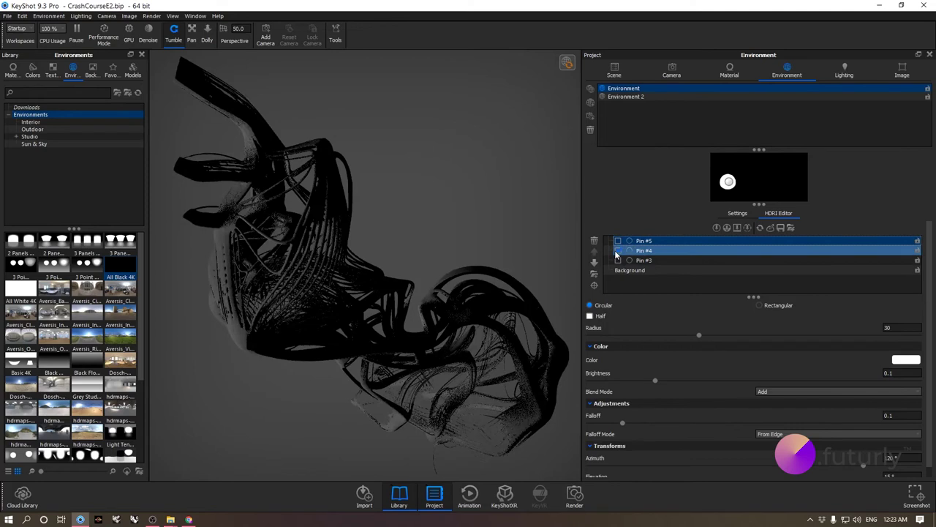
pyautogui.click(618, 250)
pyautogui.click(619, 261)
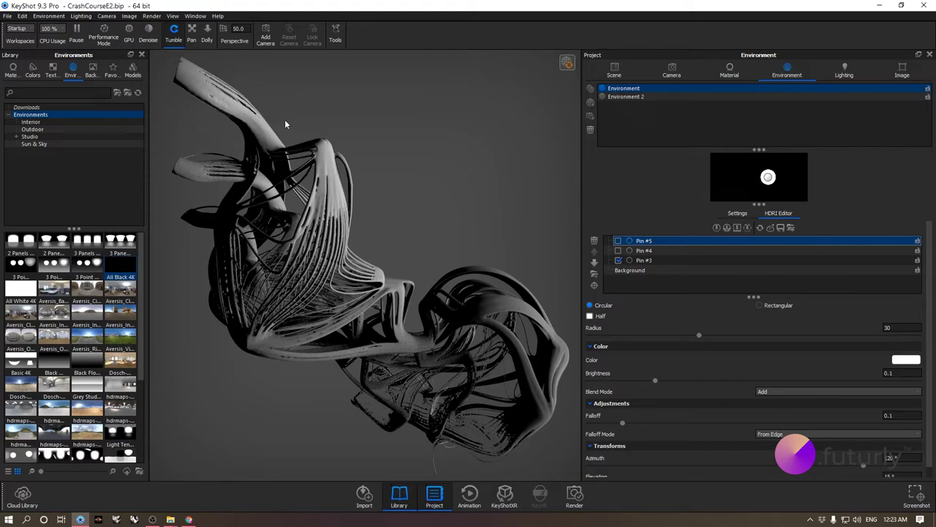
# Step: Turn the second and third pins back on to examine the combined lighting, leaving the second pin selected
pyautogui.click(618, 250)
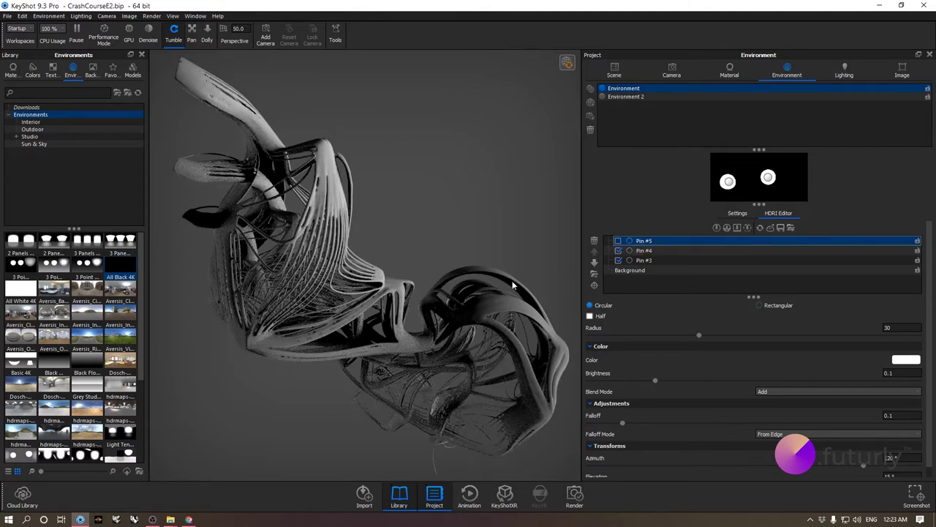
pyautogui.click(663, 251)
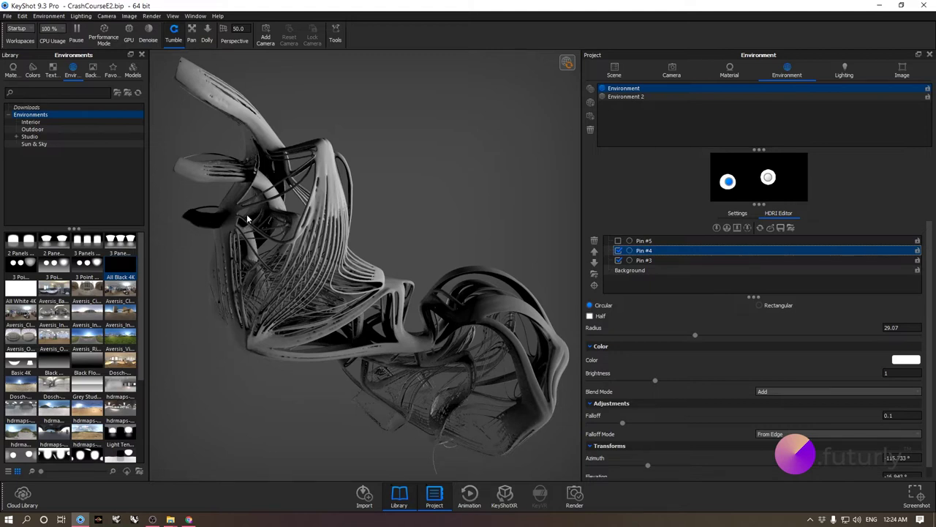
pyautogui.click(618, 242)
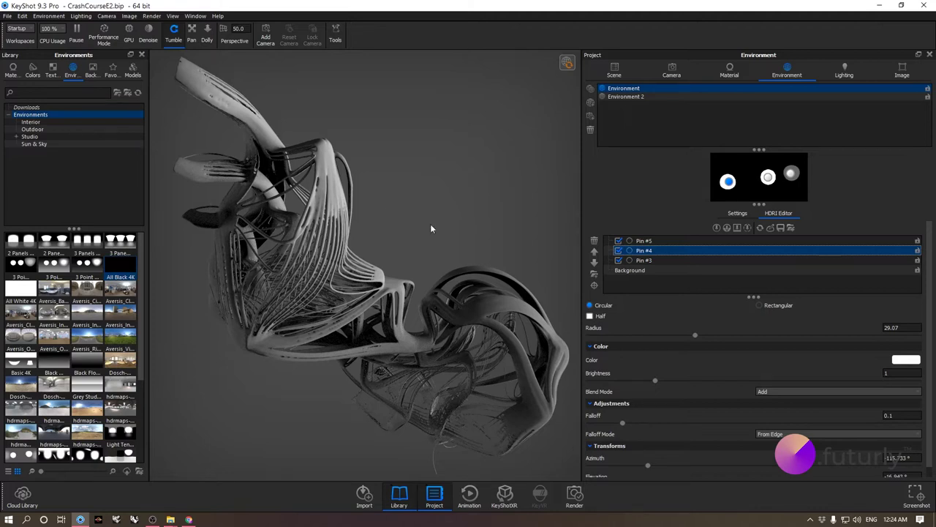
pyautogui.keyDown('ctrl'); pyautogui.click(672, 244); pyautogui.keyUp('ctrl')
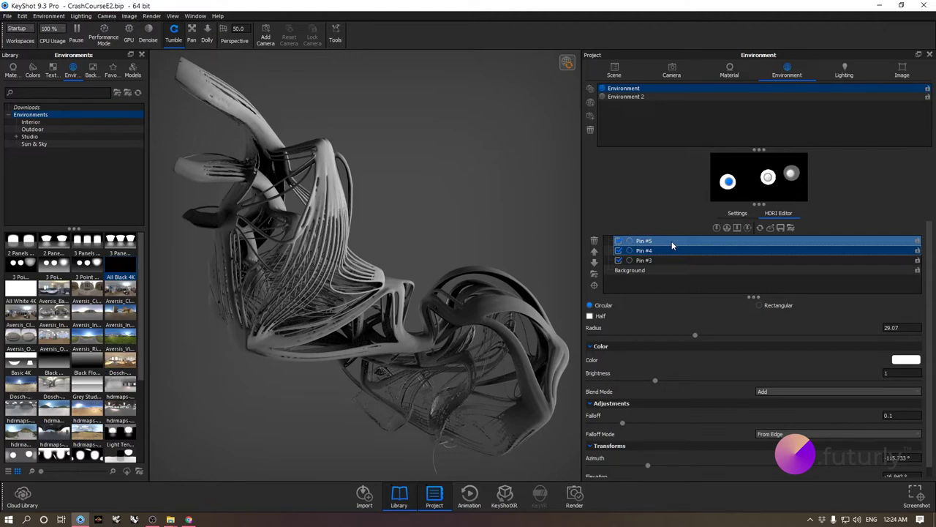
pyautogui.click(629, 251)
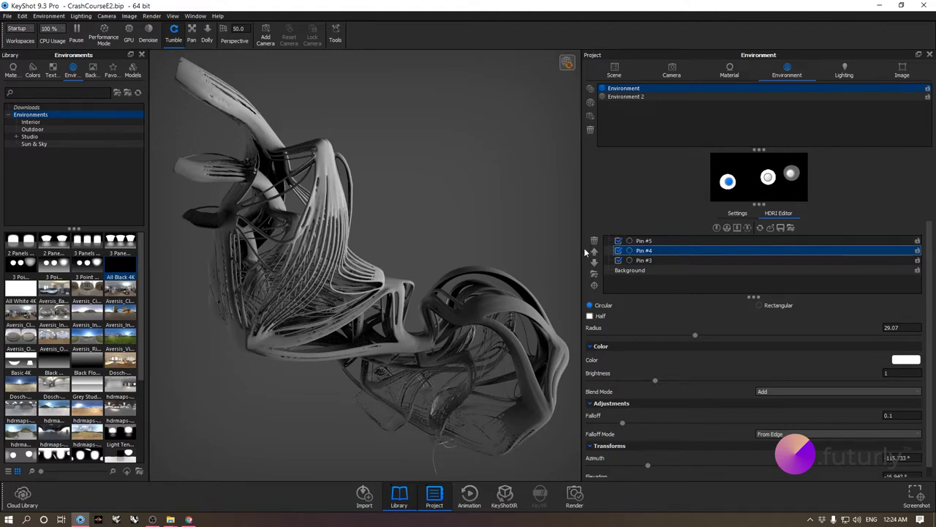
# Step: Toggle Pin #4 and Pin #3 off and on to identify their lighting, and rename Pin #3 as Key Light
pyautogui.rightClick(645, 251)
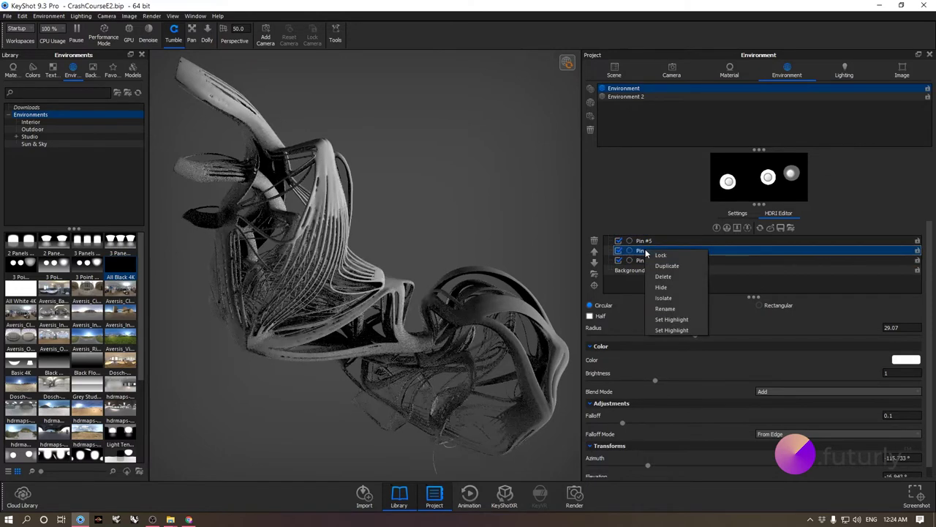
pyautogui.click(639, 253)
pyautogui.click(618, 251)
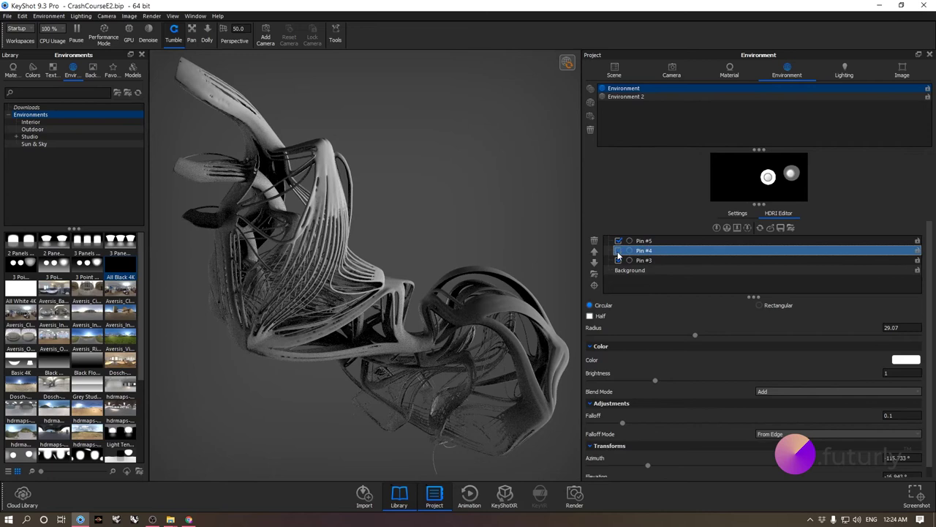
pyautogui.click(618, 251)
pyautogui.keyDown('shift'); pyautogui.click(629, 260); pyautogui.keyUp('shift')
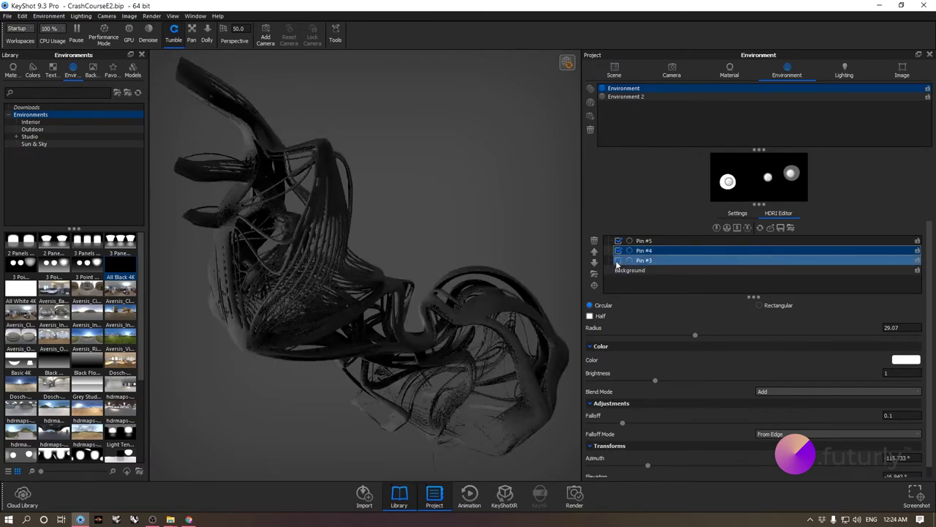
pyautogui.rightClick(651, 262)
pyautogui.click(661, 320)
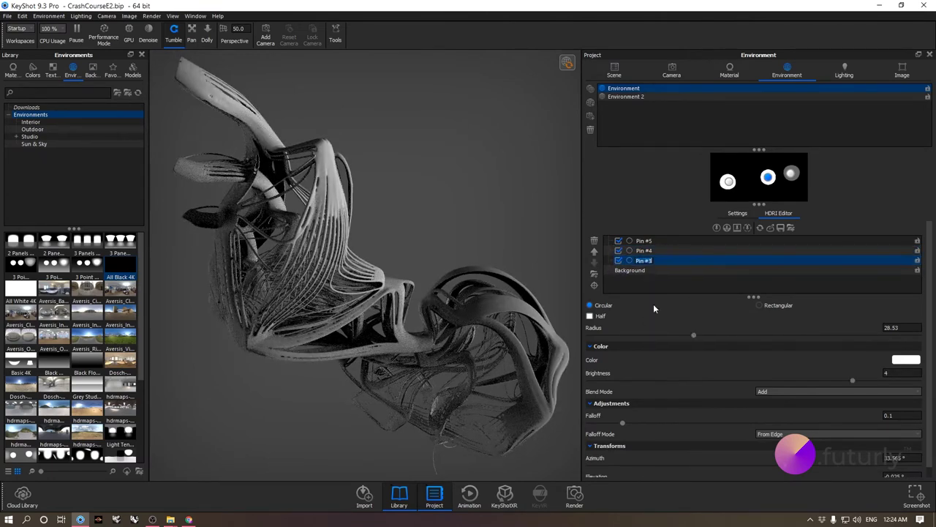
pyautogui.write('Key Light')
pyautogui.press('Return')
# Step: Check the effect of Pin #4 by switching it off and on, and rename it as Secondary Light
pyautogui.click(618, 261)
pyautogui.click(618, 250)
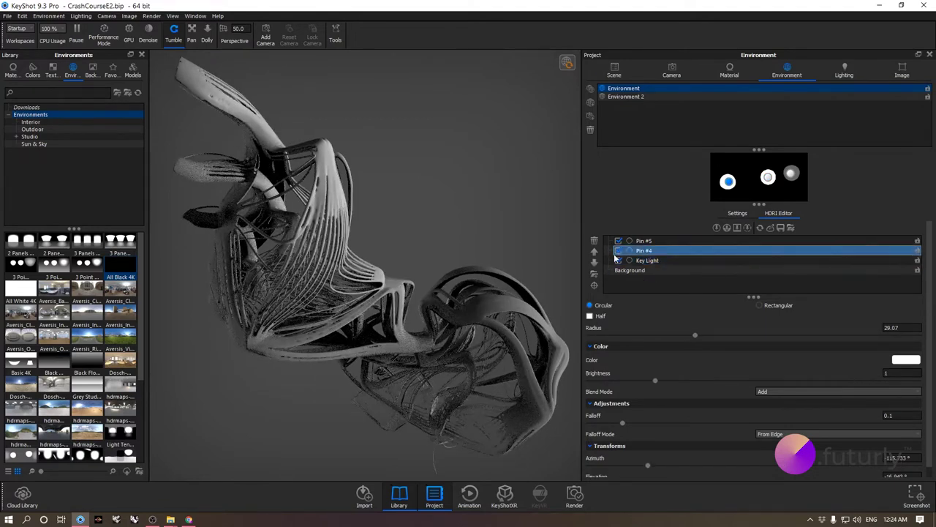
pyautogui.click(618, 261)
pyautogui.rightClick(657, 251)
pyautogui.click(690, 308)
pyautogui.write('Sel')
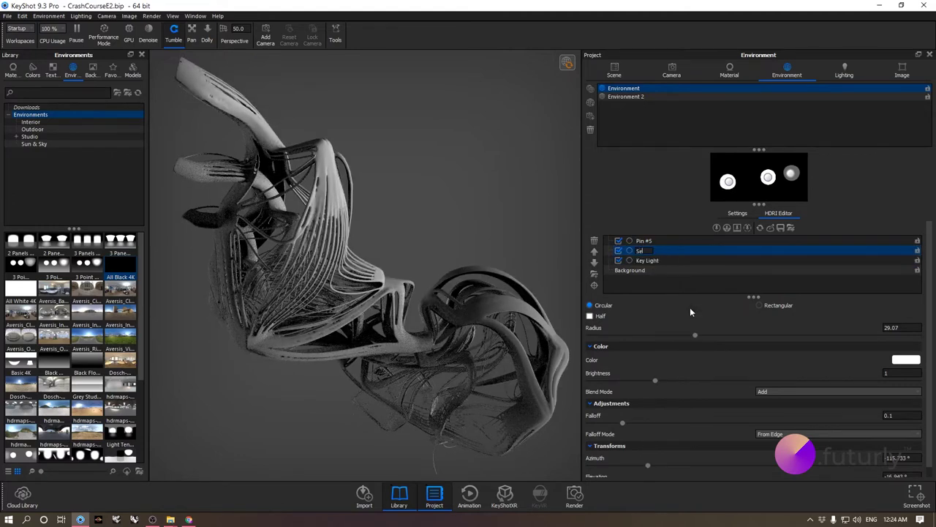
pyautogui.write('ondary Light')
pyautogui.press('Return')
# Step: Rename Pin #5 as Fill Light
pyautogui.click(644, 241)
pyautogui.rightClick(646, 242)
pyautogui.click(673, 289)
pyautogui.write('Fill Light')
pyautogui.press('Return')
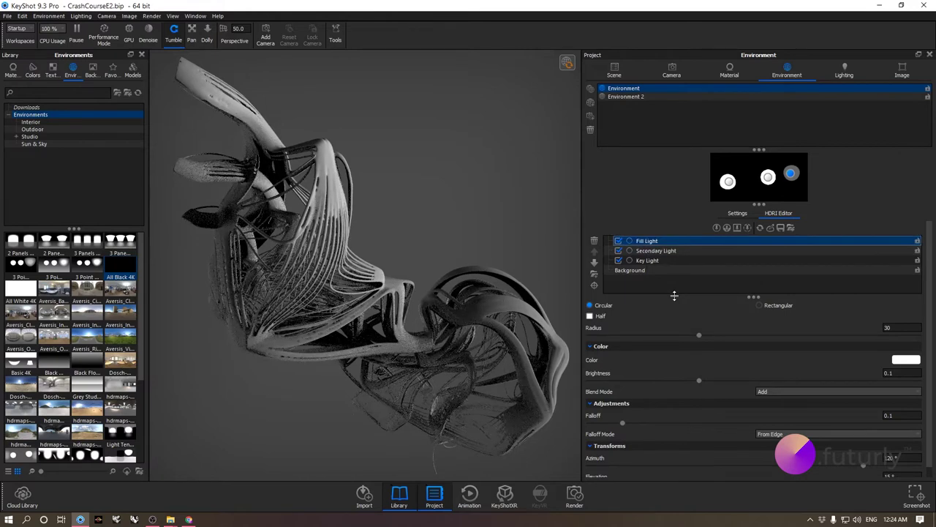
# Step: Define the key light's color by Kelvin temperature and set it to 4500
pyautogui.keyDown('ctrl'); pyautogui.click(660, 262); pyautogui.keyUp('ctrl')
pyautogui.click(660, 262)
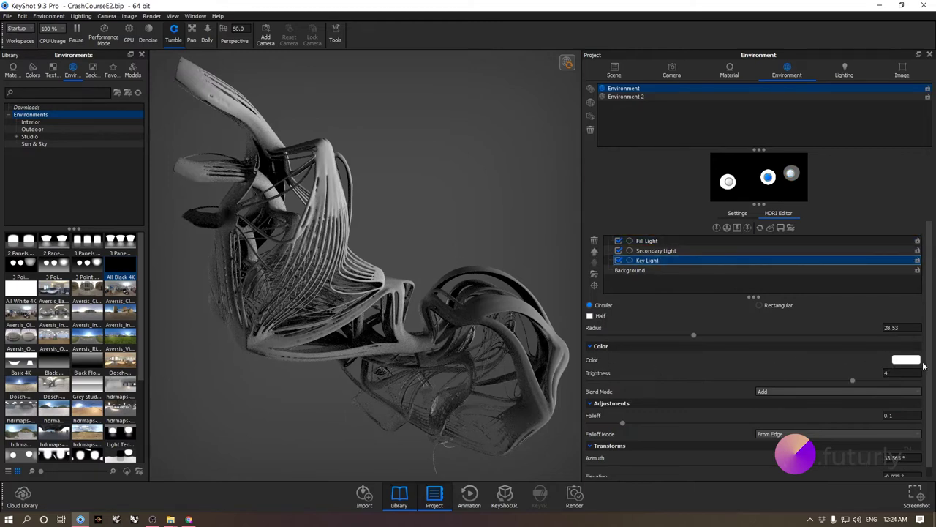
pyautogui.click(906, 361)
pyautogui.moveTo(761, 217); pyautogui.dragTo(655, 121)
pyautogui.click(686, 250)
pyautogui.click(689, 291)
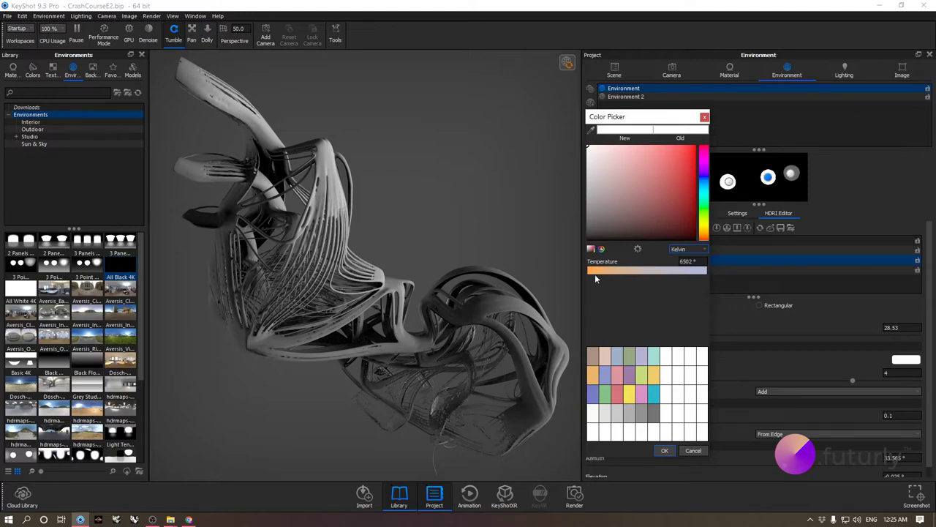
pyautogui.doubleClick(688, 261)
pyautogui.write('4500')
pyautogui.click(664, 450)
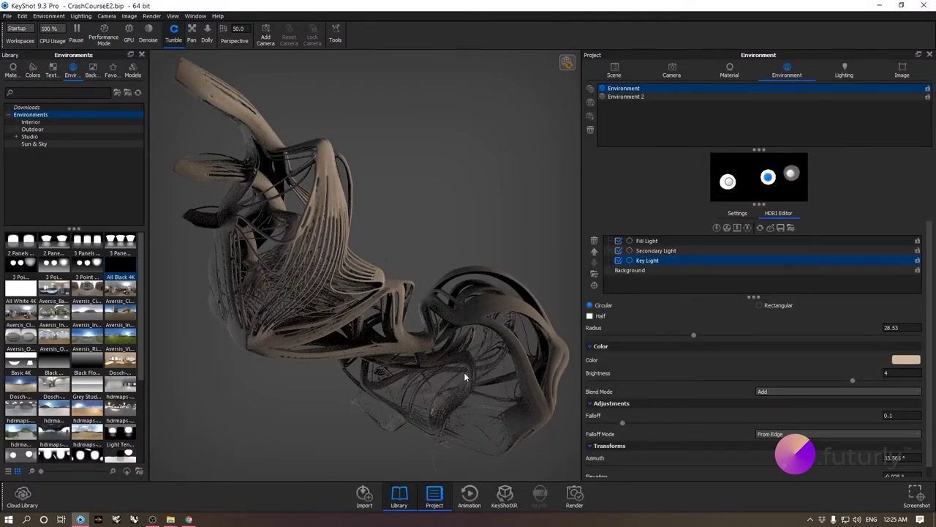
# Step: Try a color temperature of 3000 K on the key light and return it to 4500 K
pyautogui.click(906, 359)
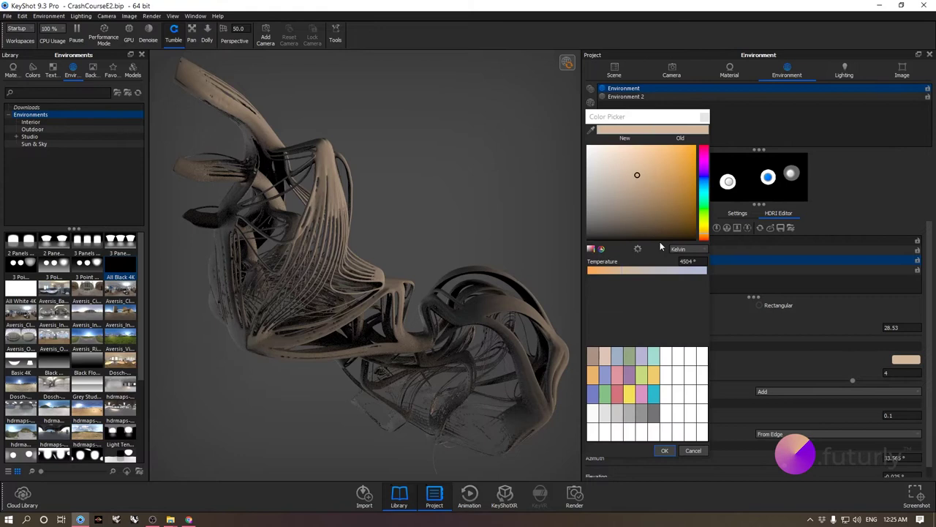
pyautogui.write('3000')
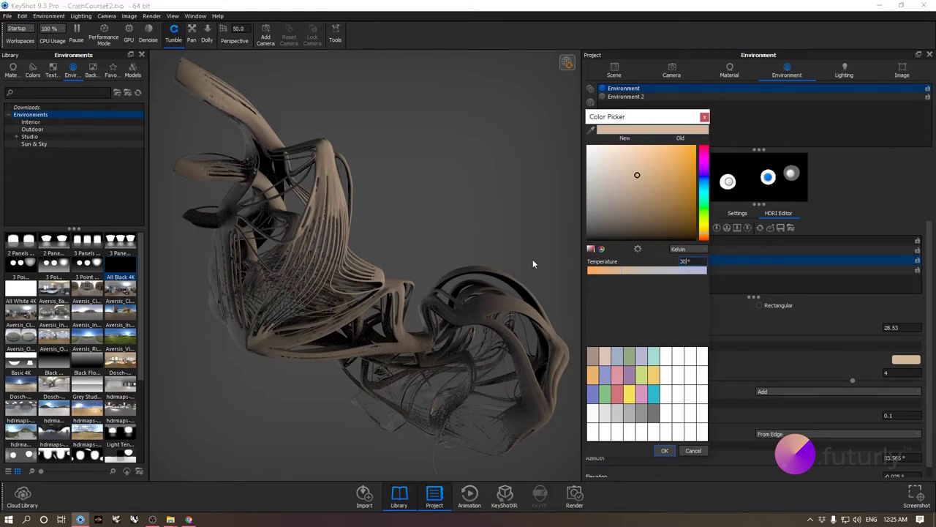
pyautogui.click(664, 450)
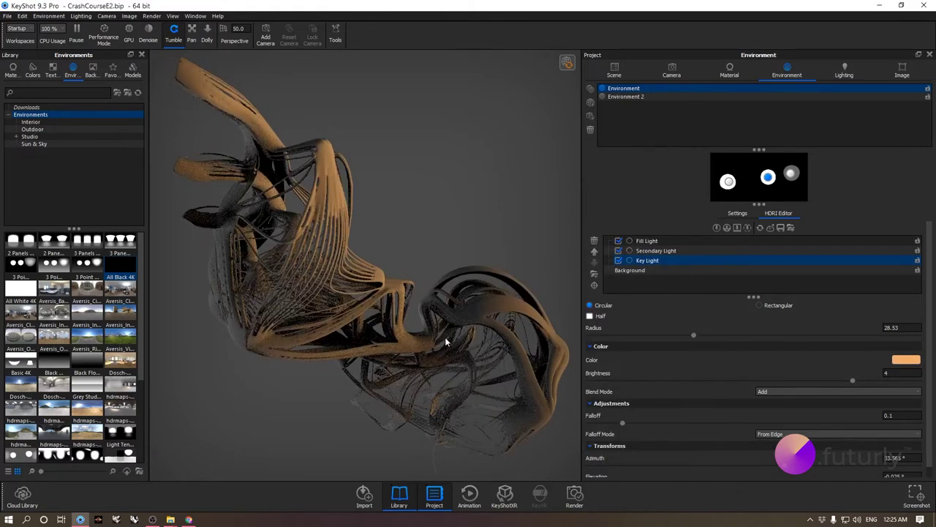
pyautogui.click(906, 359)
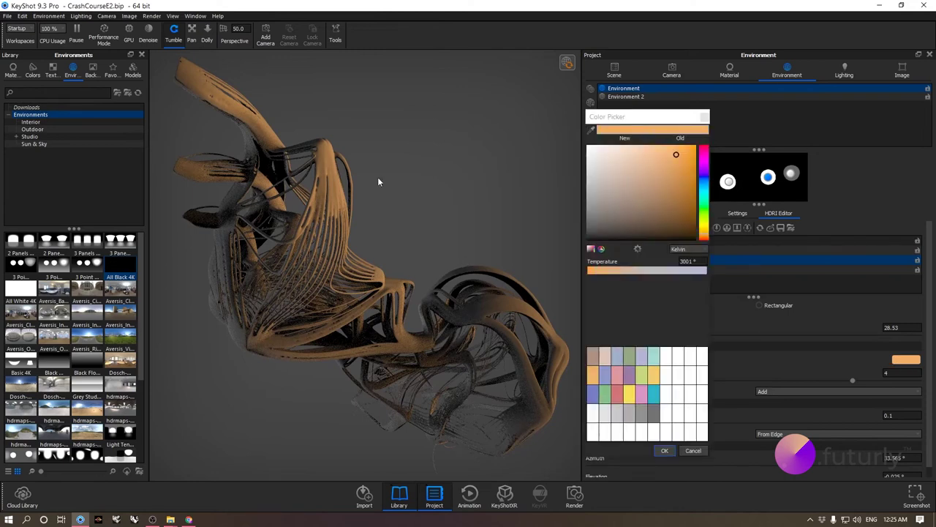
pyautogui.doubleClick(681, 262)
pyautogui.write('450')
pyautogui.click(665, 450)
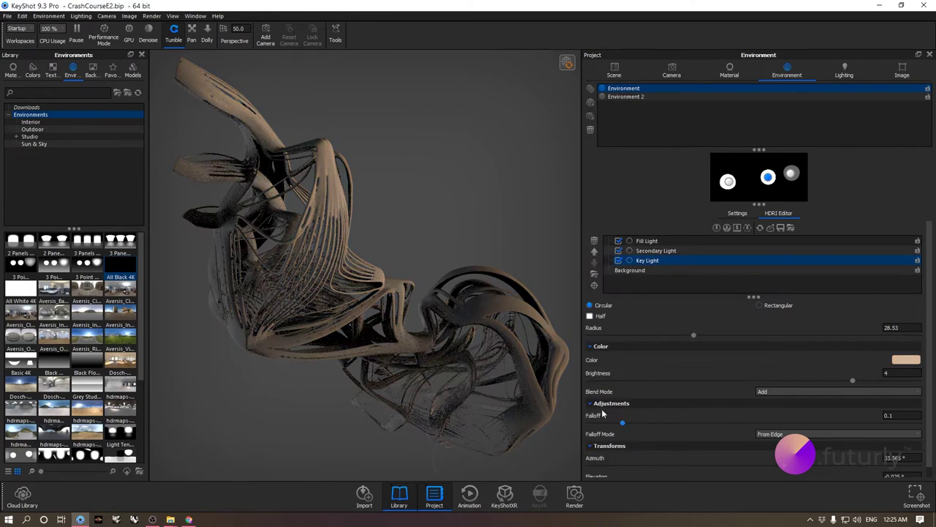
# Step: Give the secondary light a cool bluish color with a temperature of about 8900 K
pyautogui.click(730, 183)
pyautogui.click(907, 360)
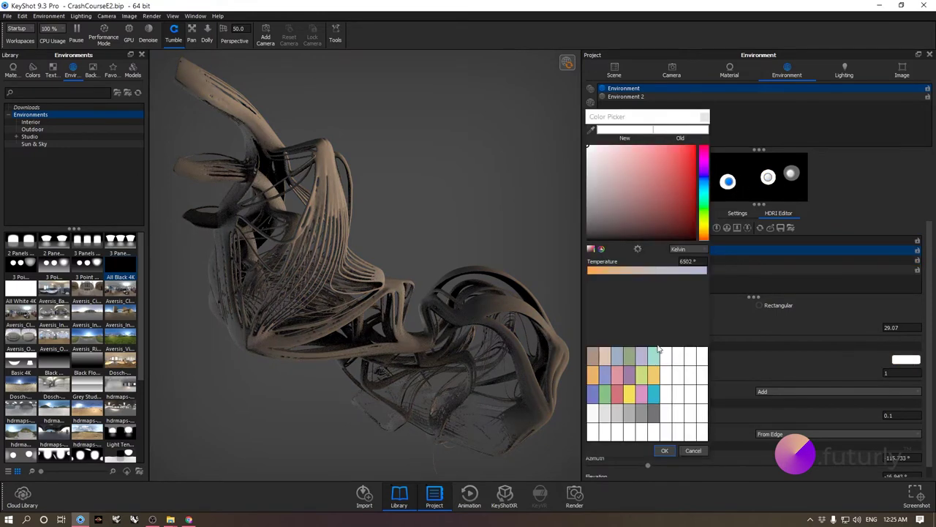
pyautogui.moveTo(685, 274); pyautogui.dragTo(698, 272)
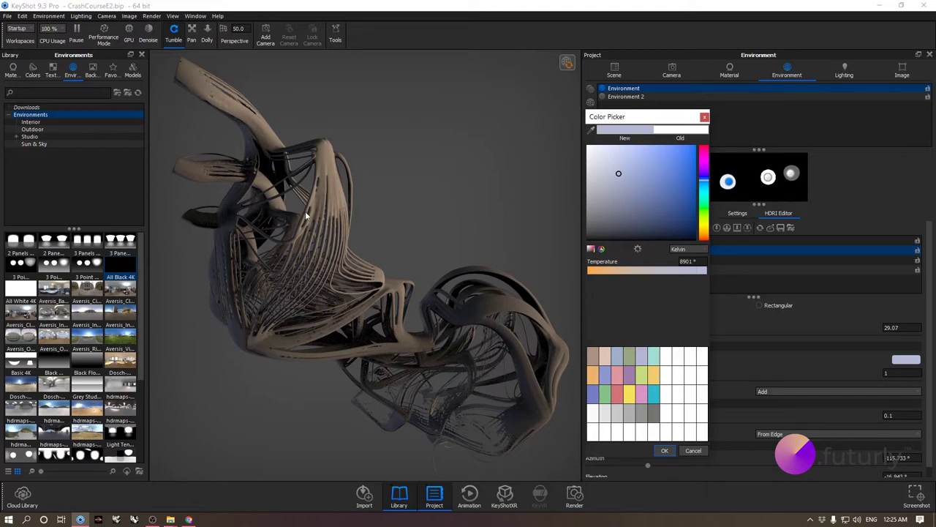
pyautogui.click(664, 450)
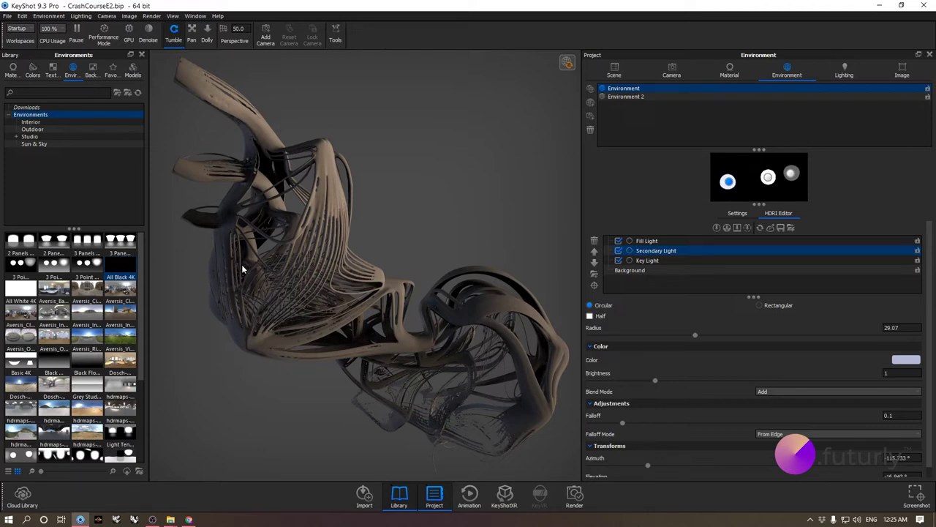
# Step: Set the fill light's brightness to 0.2
pyautogui.click(791, 173)
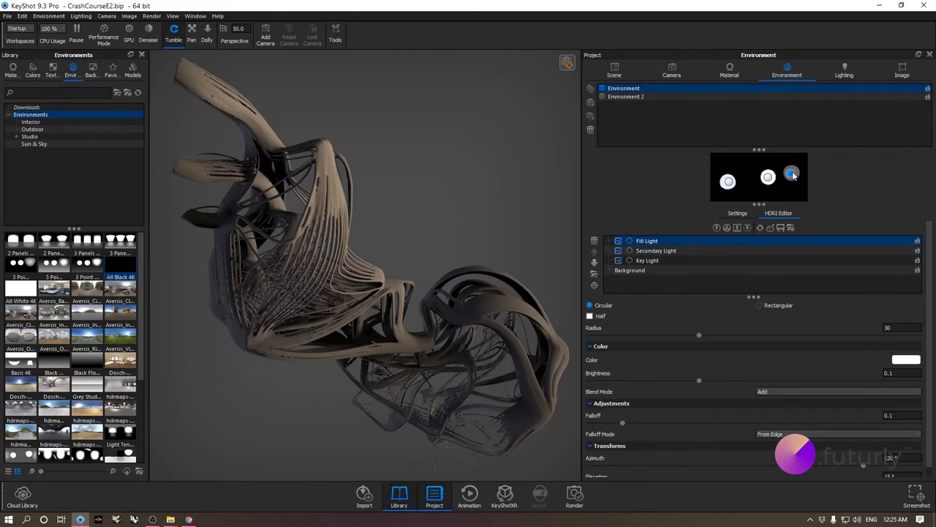
pyautogui.click(905, 372)
pyautogui.write('0.2')
pyautogui.press('Return')
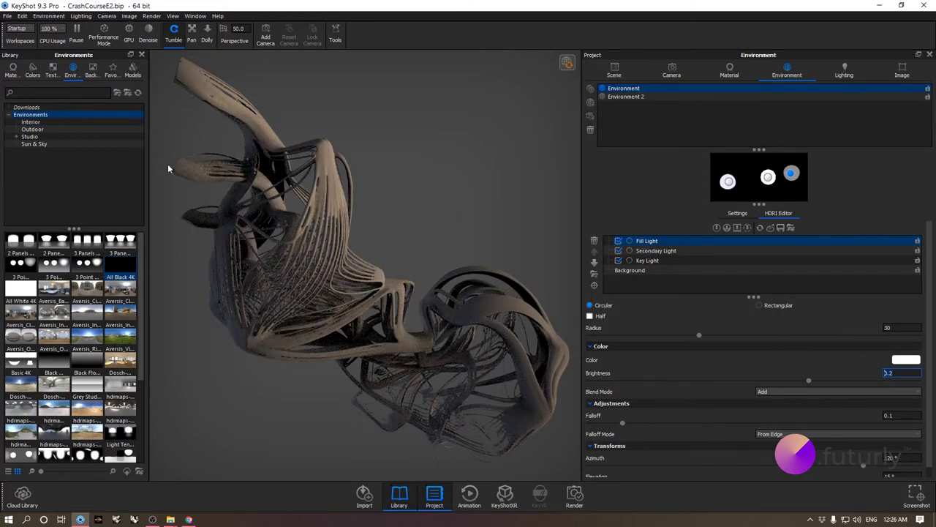
# Step: Try saturated red, turquoise and cyan colors on the fill light and apply a saturated pinkish red
pyautogui.click(892, 357)
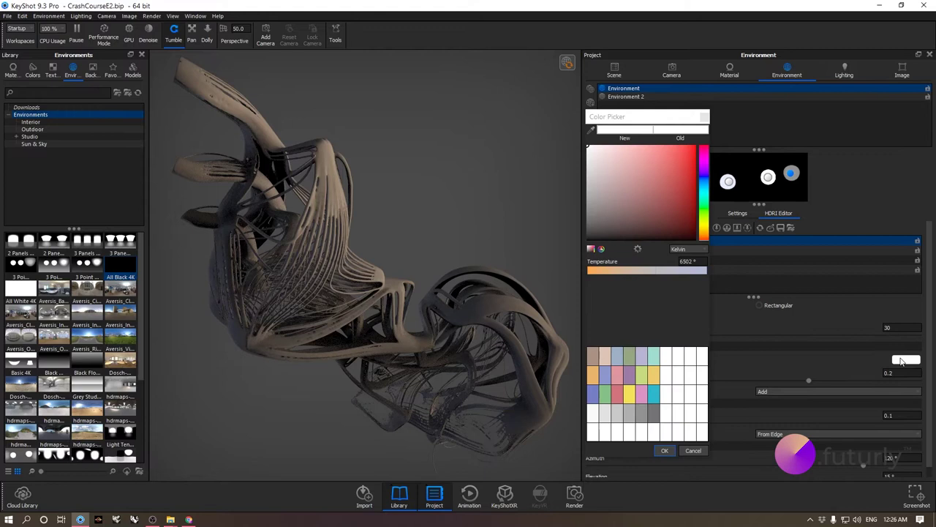
pyautogui.click(692, 147)
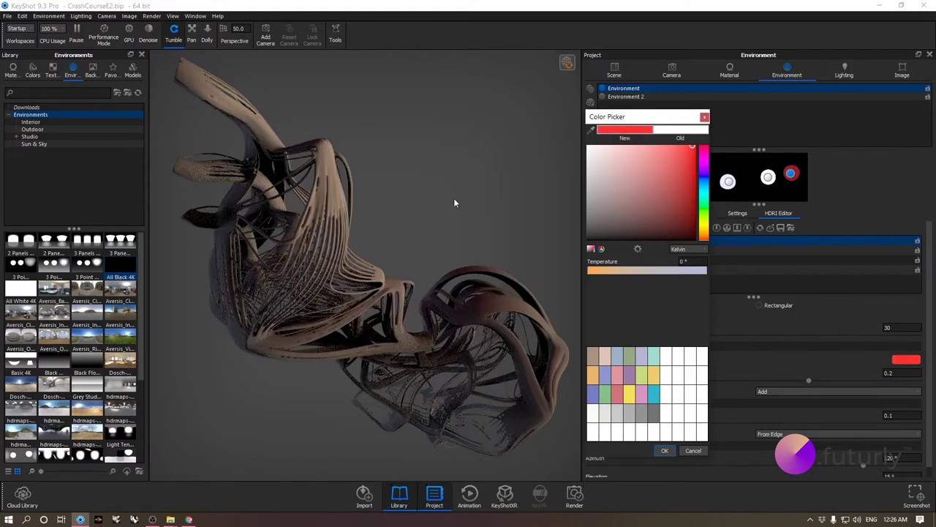
pyautogui.click(706, 195)
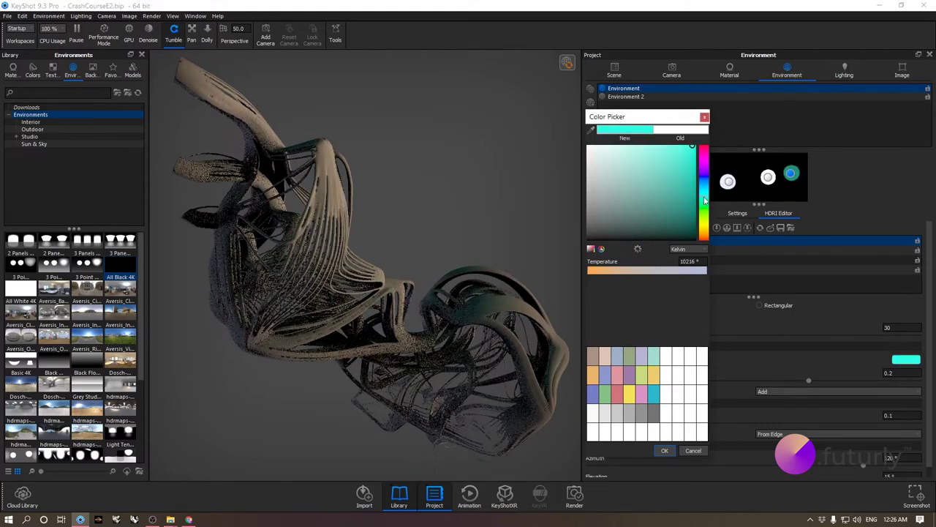
pyautogui.moveTo(711, 212); pyautogui.dragTo(707, 219)
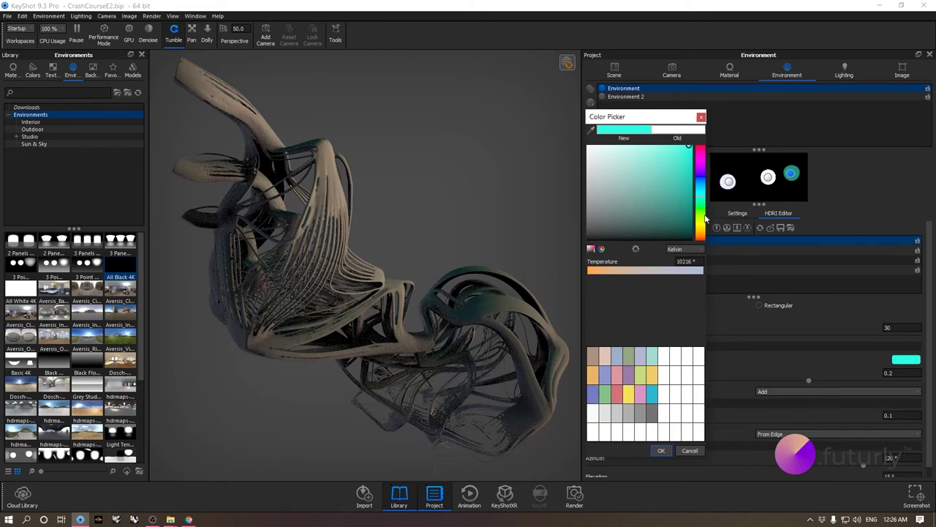
pyautogui.click(698, 217)
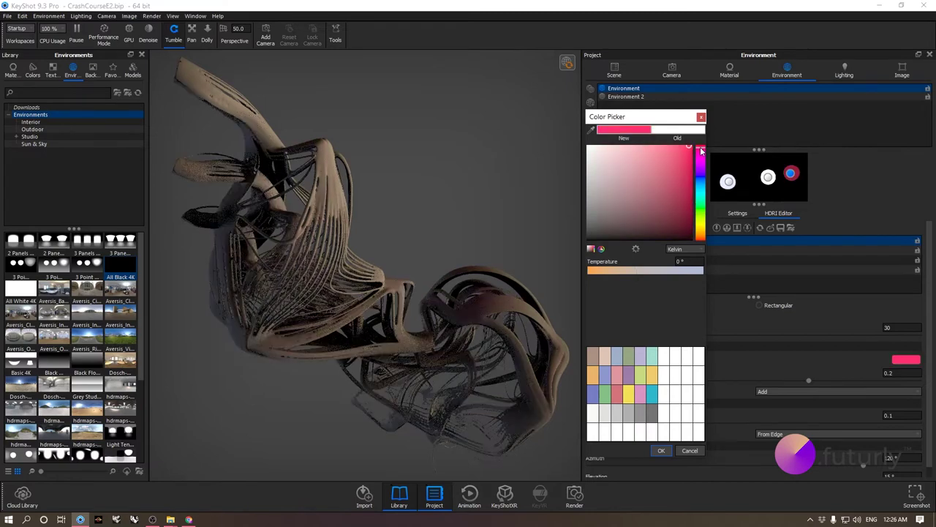
pyautogui.click(701, 237)
pyautogui.moveTo(701, 232); pyautogui.dragTo(703, 195)
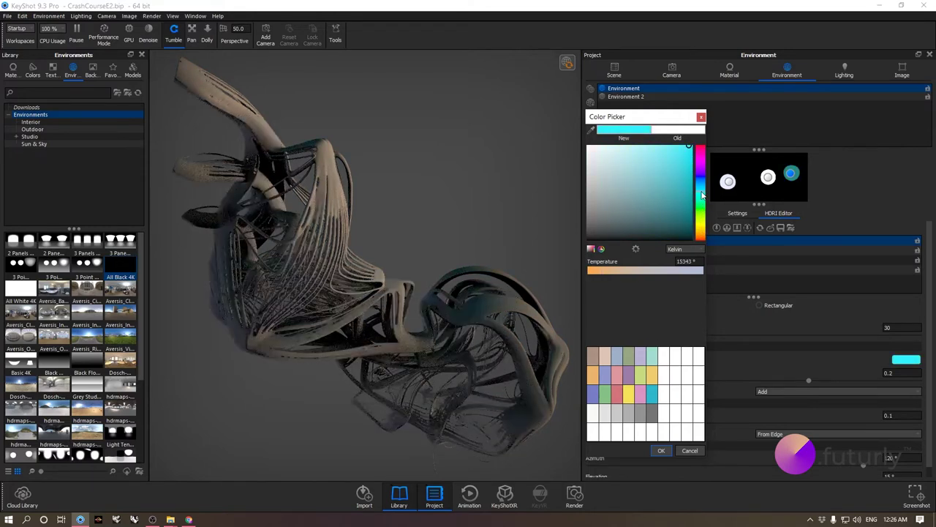
pyautogui.click(700, 150)
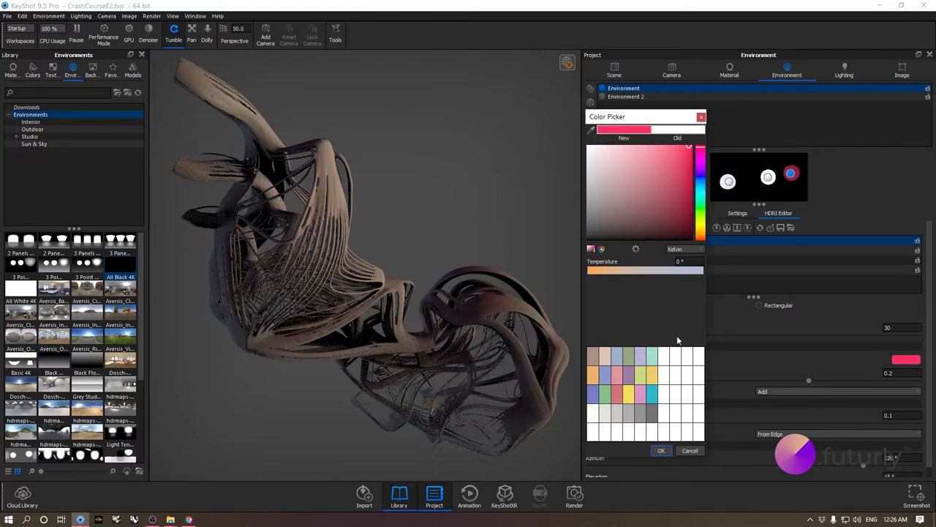
pyautogui.click(662, 450)
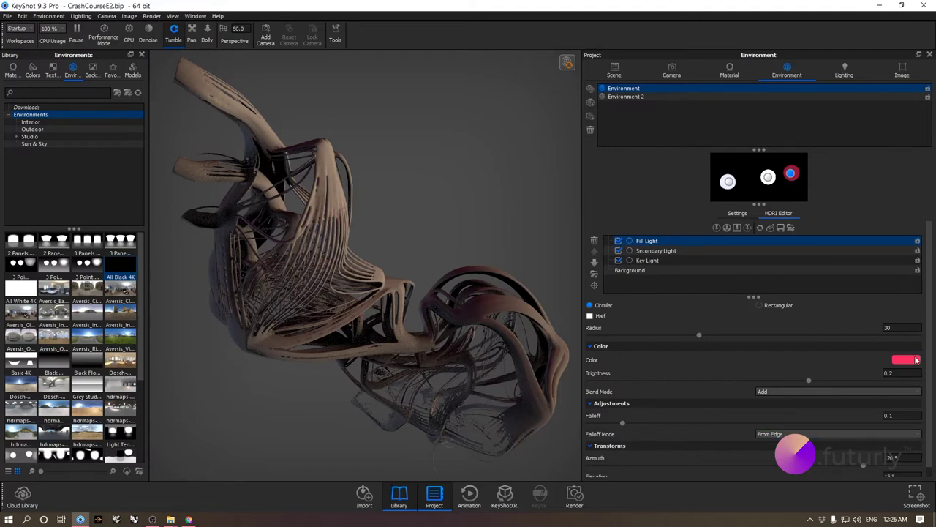
# Step: Examine the color models available for the fill light's color and keep the Kelvin model
pyautogui.click(914, 359)
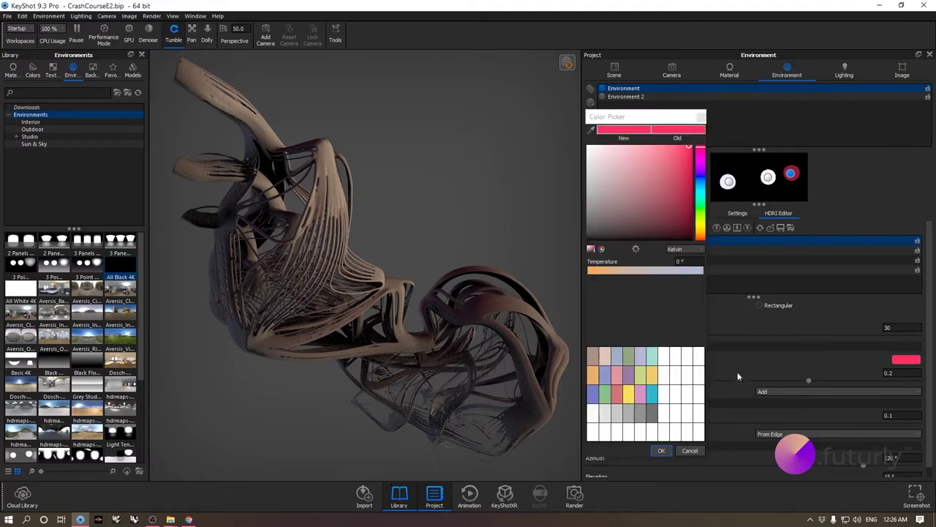
pyautogui.click(683, 251)
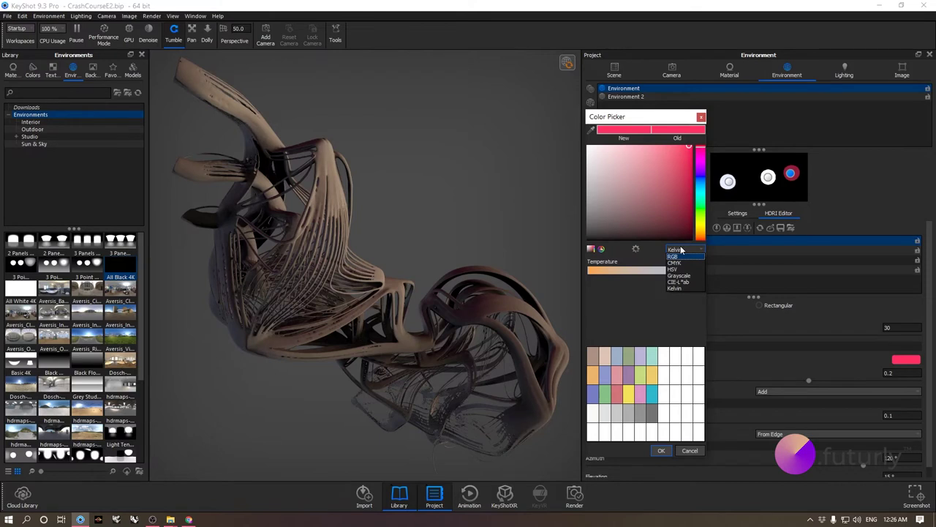
pyautogui.click(680, 250)
pyautogui.click(662, 451)
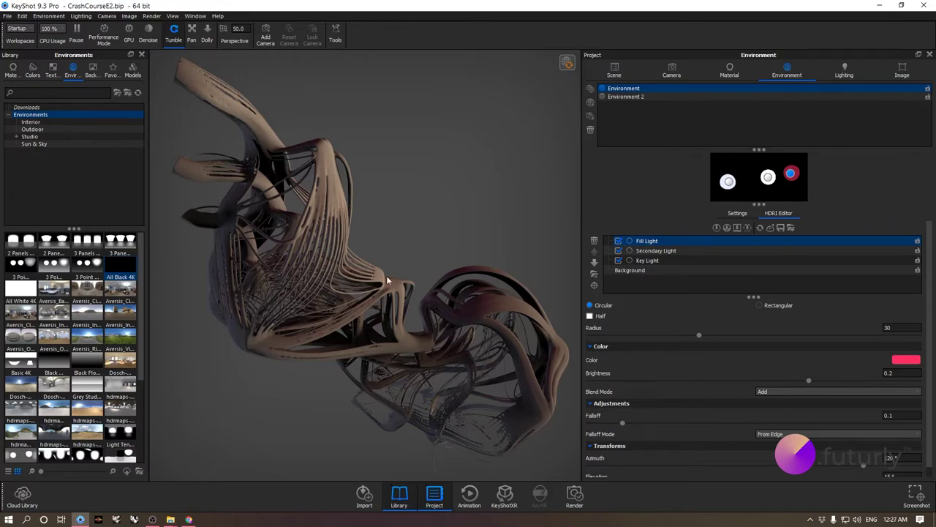
# Step: Try 3000 K on the key light once more, and settle on a paler, warm tan color temperature
pyautogui.click(769, 177)
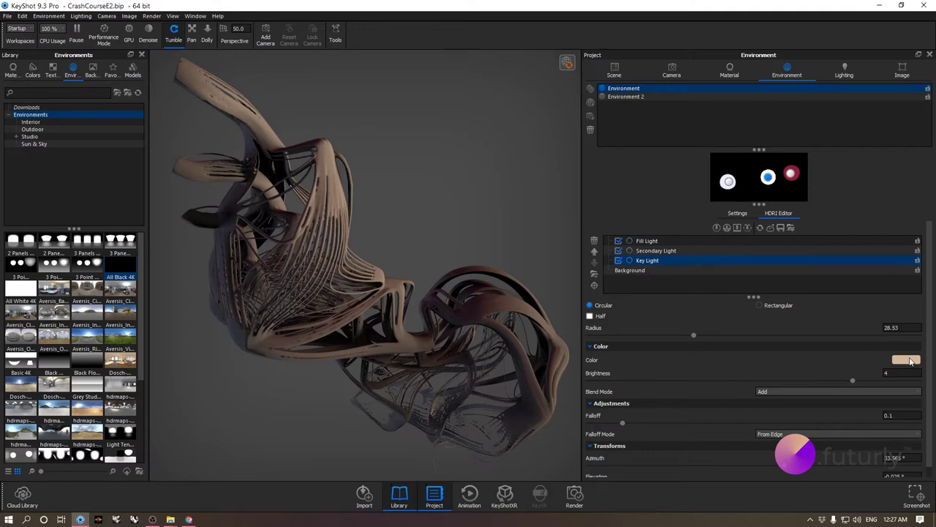
pyautogui.click(907, 360)
pyautogui.press('Return')
pyautogui.click(662, 450)
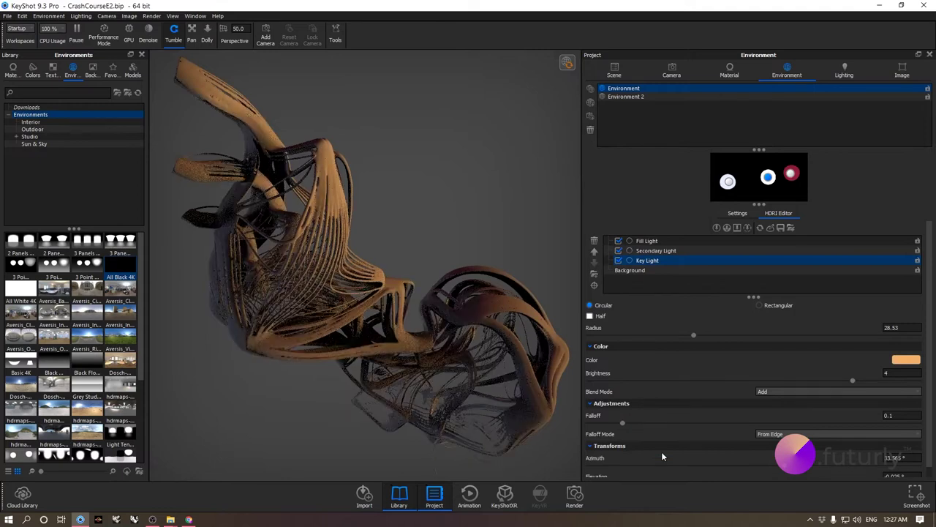
pyautogui.click(897, 360)
pyautogui.write('4')
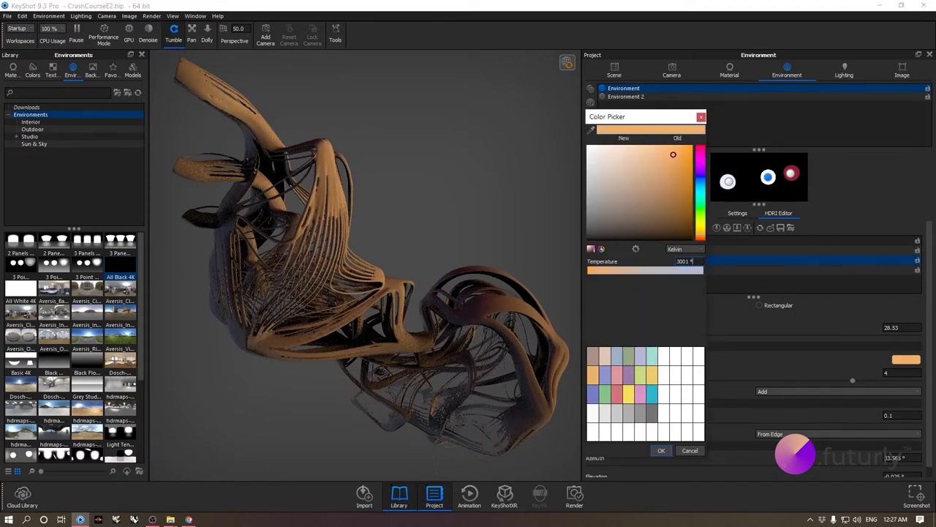
pyautogui.press('Return')
pyautogui.click(660, 450)
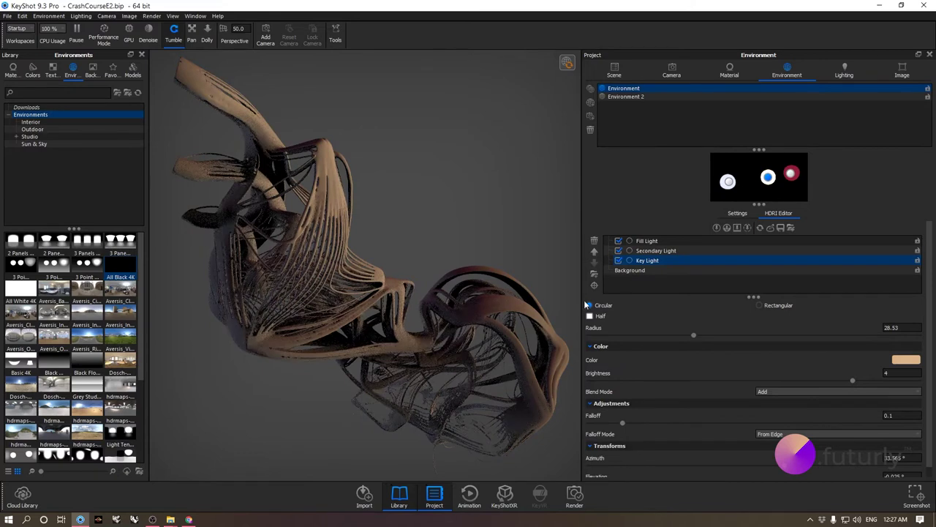
# Step: Enlarge the key light's radius beyond about 34.65 and soften its edge with a falloff of about 0.579
pyautogui.click(728, 183)
pyautogui.click(768, 178)
pyautogui.moveTo(695, 334)
pyautogui.mouseDown()
pyautogui.moveTo(734, 334)
pyautogui.moveTo(718, 342)
pyautogui.mouseUp()
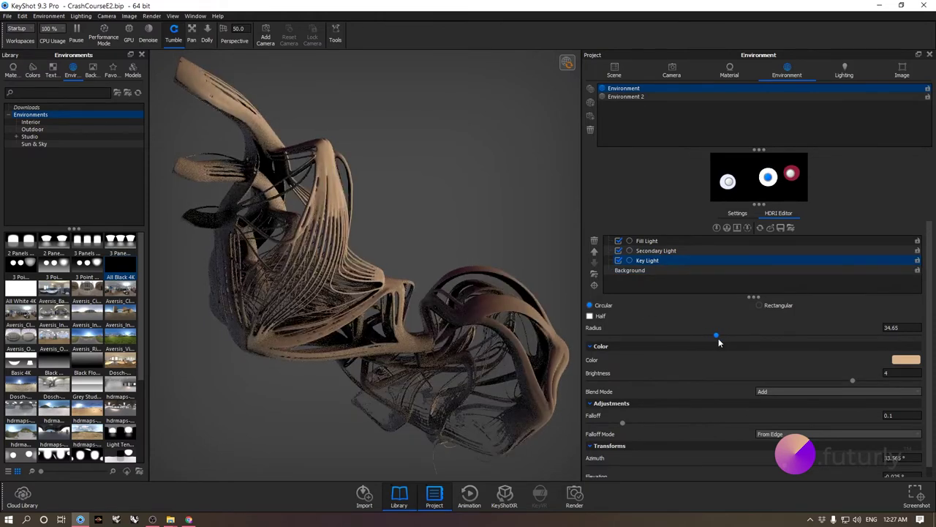
pyautogui.moveTo(621, 423); pyautogui.dragTo(781, 416)
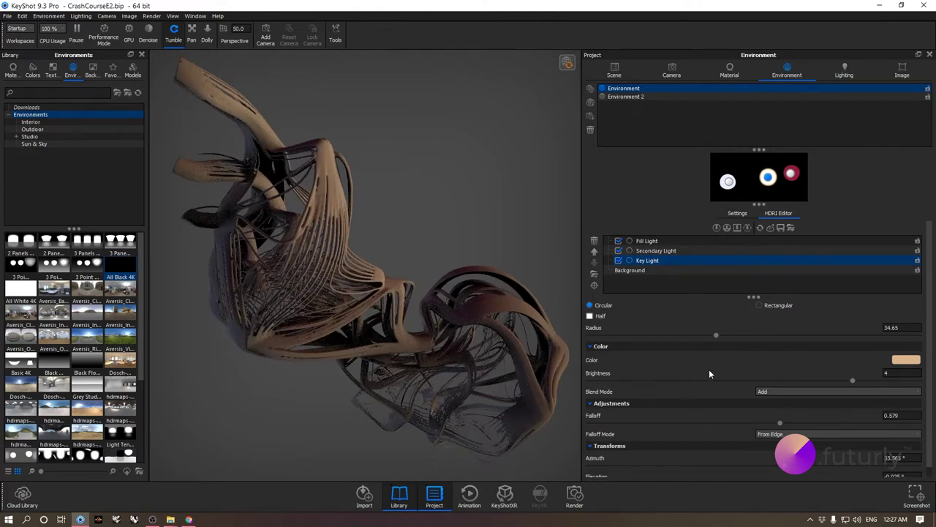
pyautogui.moveTo(717, 338)
pyautogui.mouseDown()
pyautogui.moveTo(742, 337)
pyautogui.moveTo(735, 337)
pyautogui.mouseUp()
# Step: Increase the secondary light's falloff, and give the fill light a falloff of about 0.279 and a radius of about 39.51
pyautogui.click(730, 184)
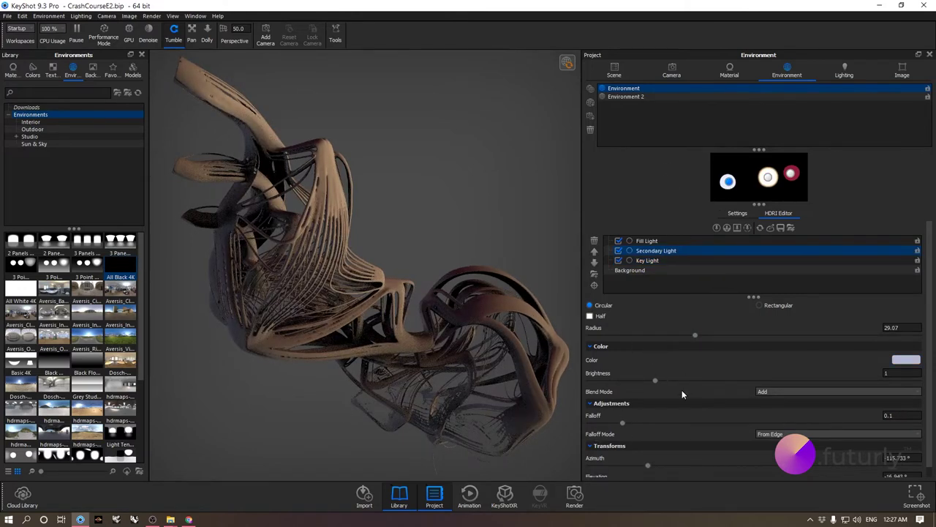
pyautogui.moveTo(625, 423); pyautogui.dragTo(680, 422)
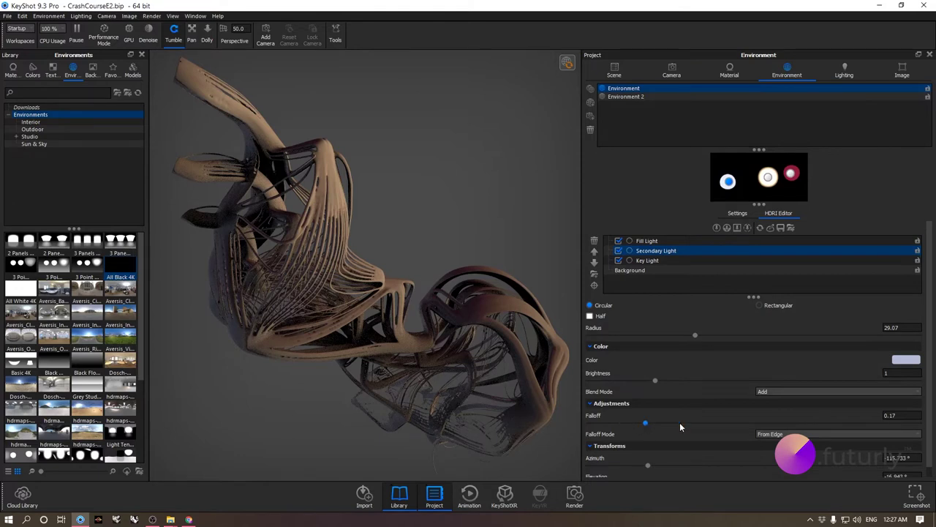
pyautogui.click(792, 174)
pyautogui.moveTo(624, 424); pyautogui.dragTo(680, 423)
pyautogui.moveTo(700, 337); pyautogui.dragTo(734, 335)
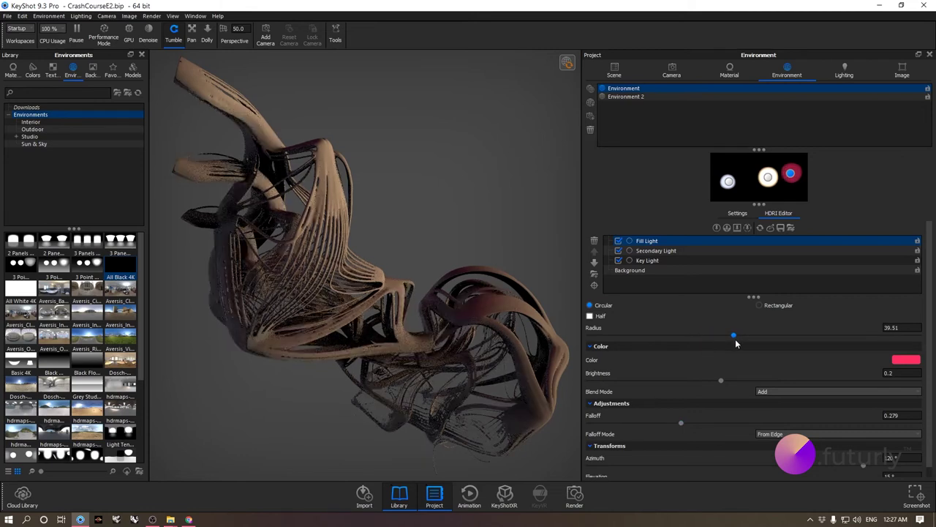
# Step: Add a gradient pin, isolate it by disabling the fill, secondary and key lights, and position it to light the model
pyautogui.click(727, 229)
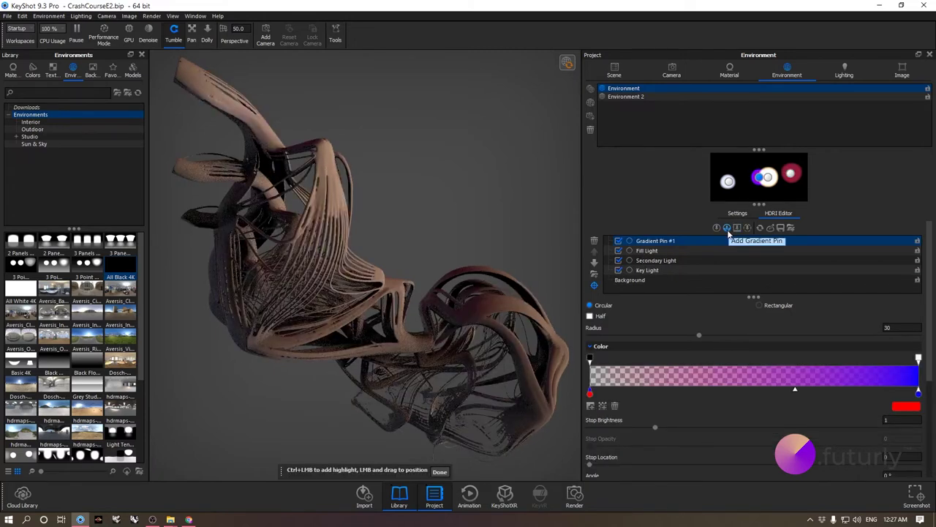
pyautogui.moveTo(762, 178); pyautogui.dragTo(745, 170)
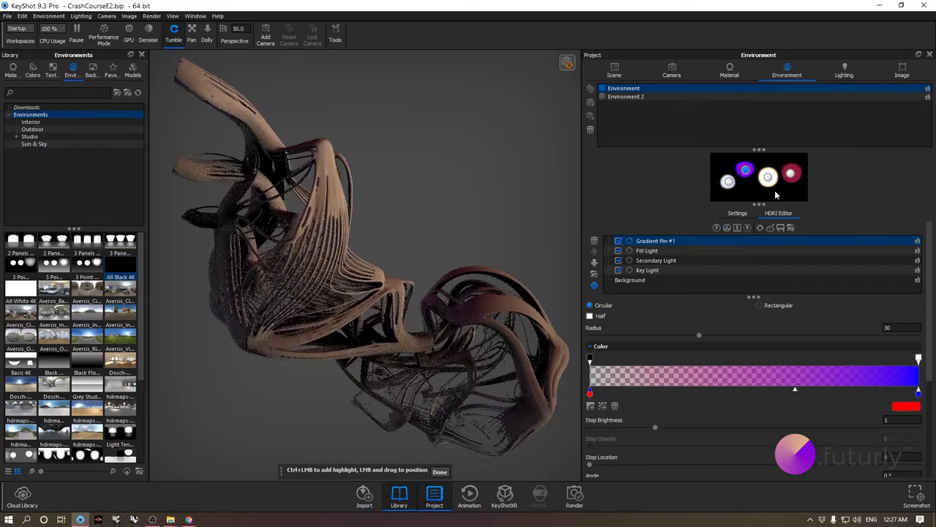
pyautogui.click(619, 250)
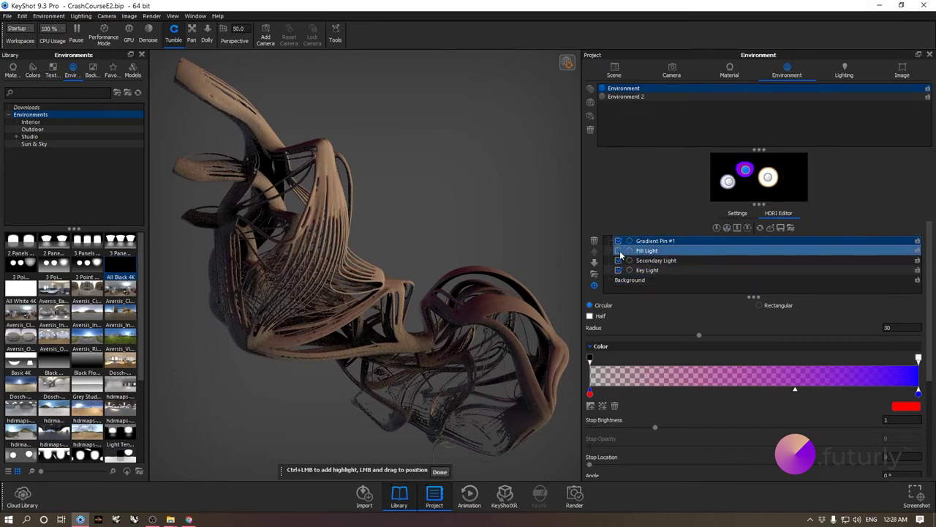
pyautogui.click(619, 260)
pyautogui.click(619, 271)
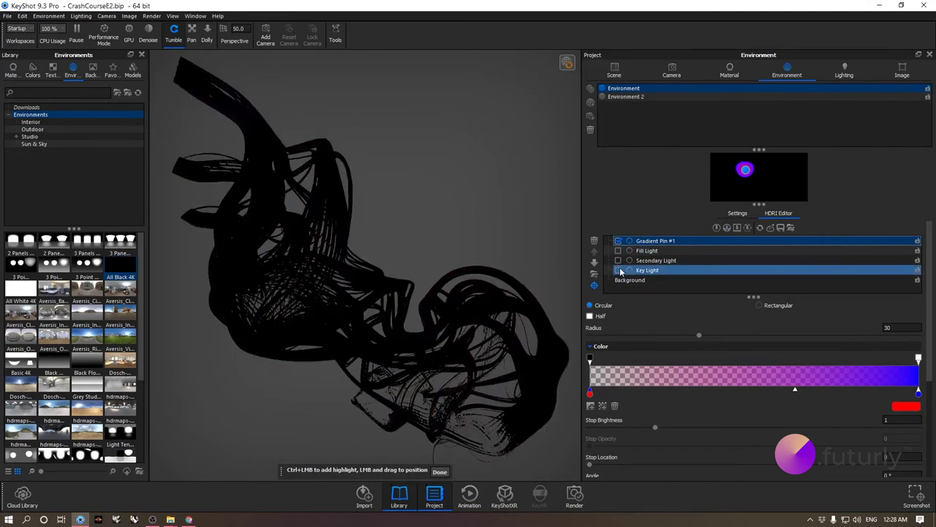
pyautogui.moveTo(745, 171); pyautogui.dragTo(773, 179)
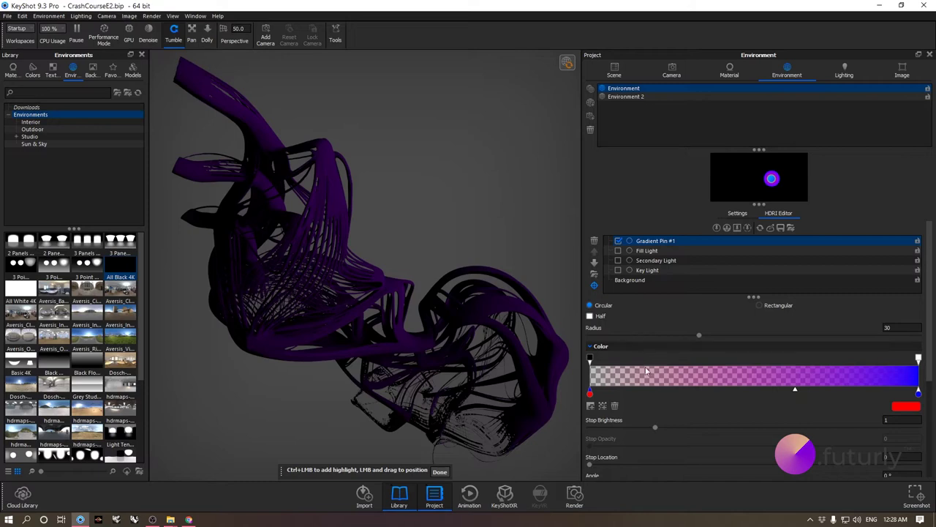
# Step: Make the start of the pin's gradient fully opaque with a stop opacity of 1
pyautogui.scroll(-2, 658, 365)
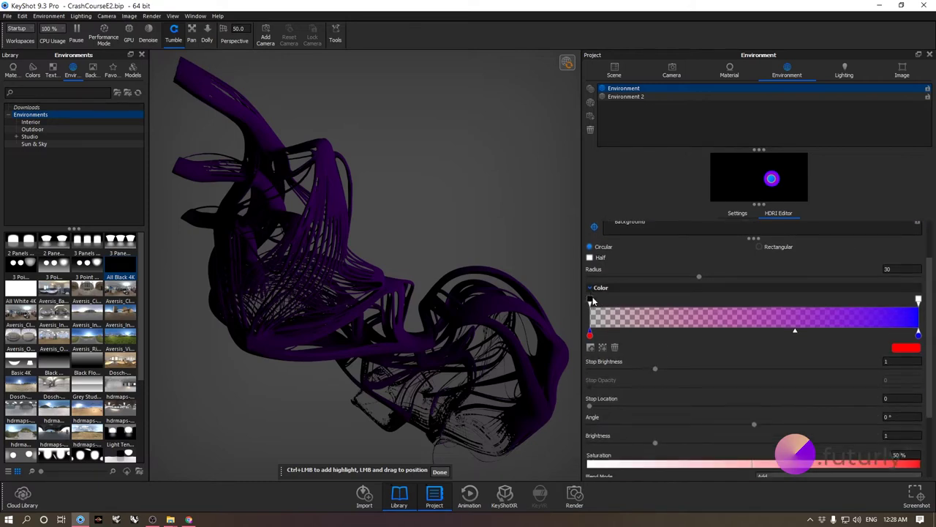
pyautogui.click(591, 301)
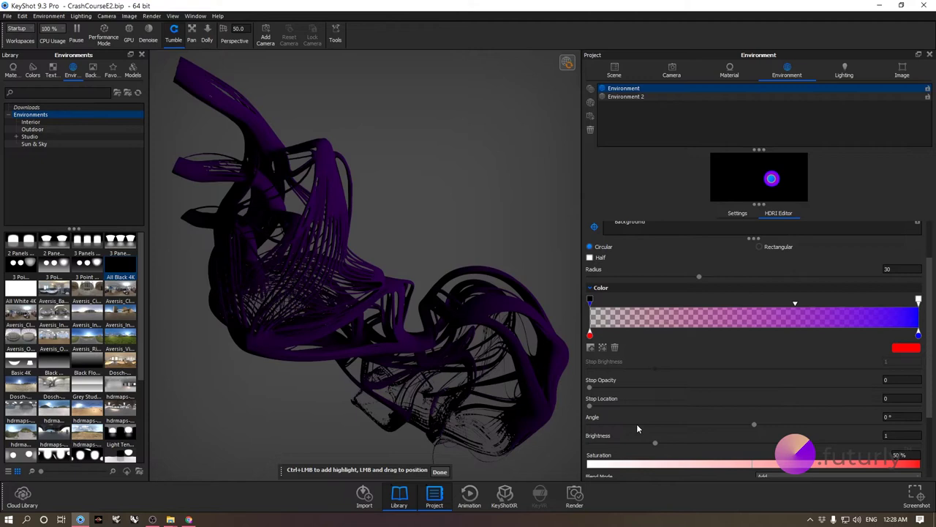
pyautogui.moveTo(596, 390); pyautogui.dragTo(910, 390)
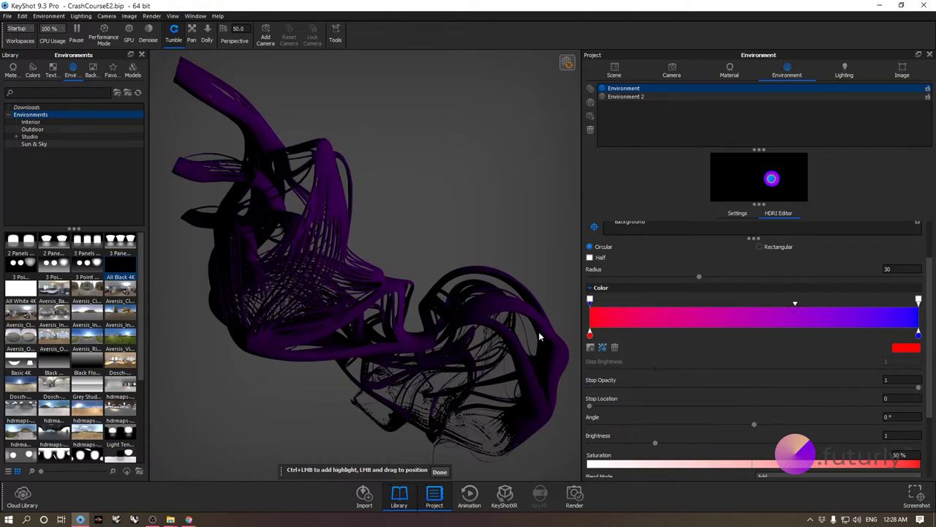
# Step: Move the gradient's red stop to about 0.353, its end opacity stop to about 0.593 and its blue stop to 0.7
pyautogui.click(596, 336)
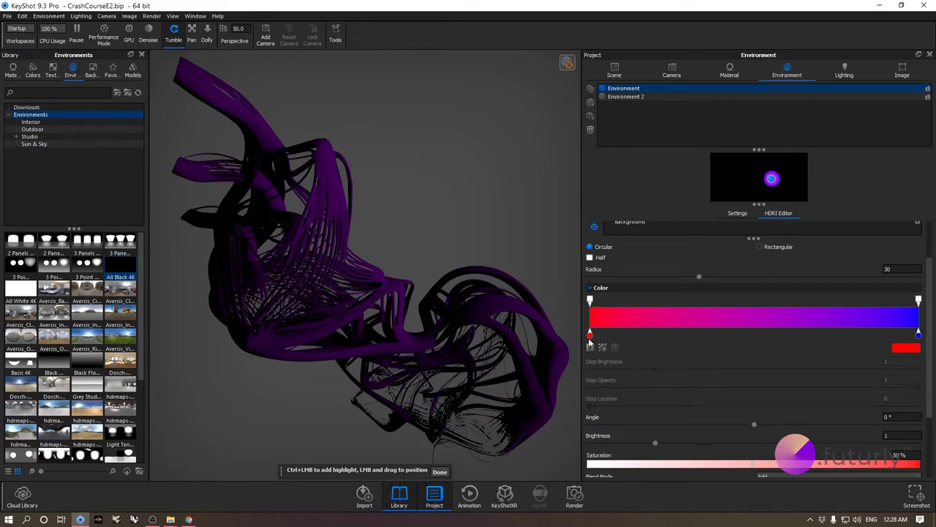
pyautogui.moveTo(590, 336); pyautogui.dragTo(707, 334)
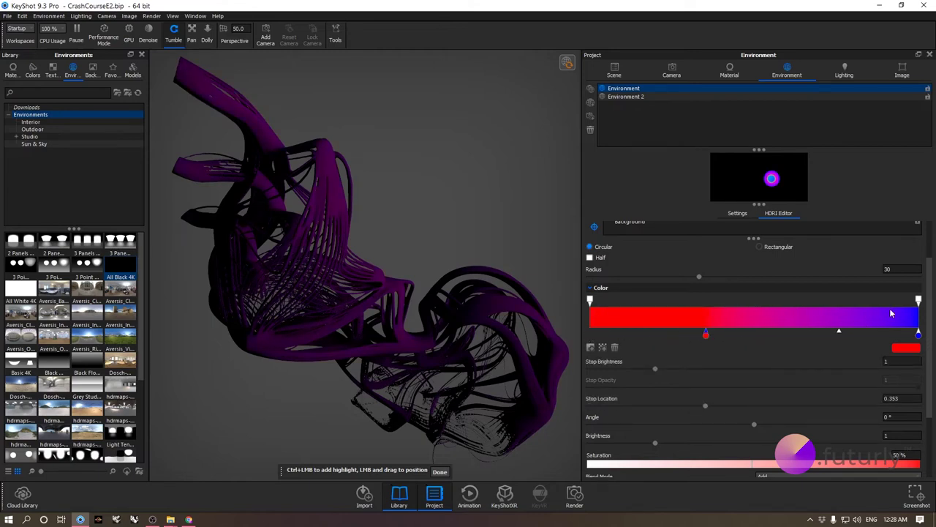
pyautogui.moveTo(918, 301); pyautogui.dragTo(785, 301)
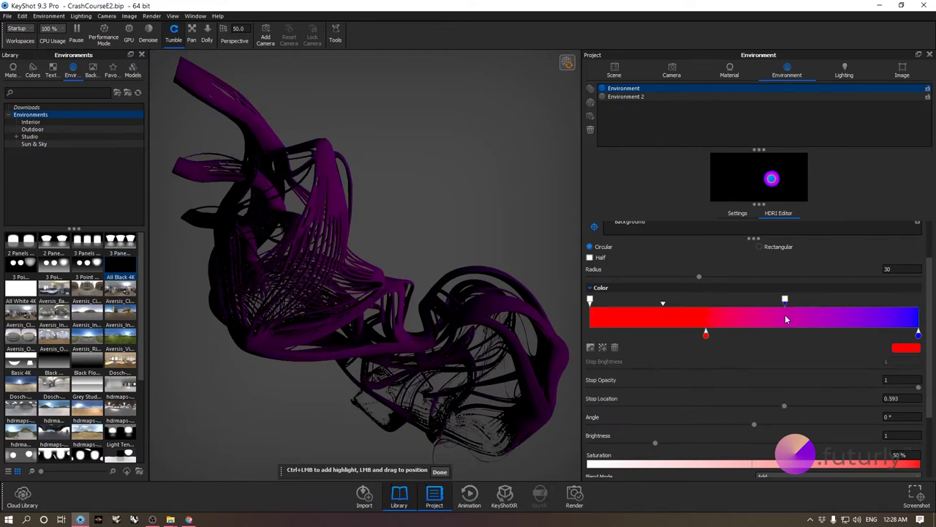
pyautogui.moveTo(918, 335); pyautogui.dragTo(820, 335)
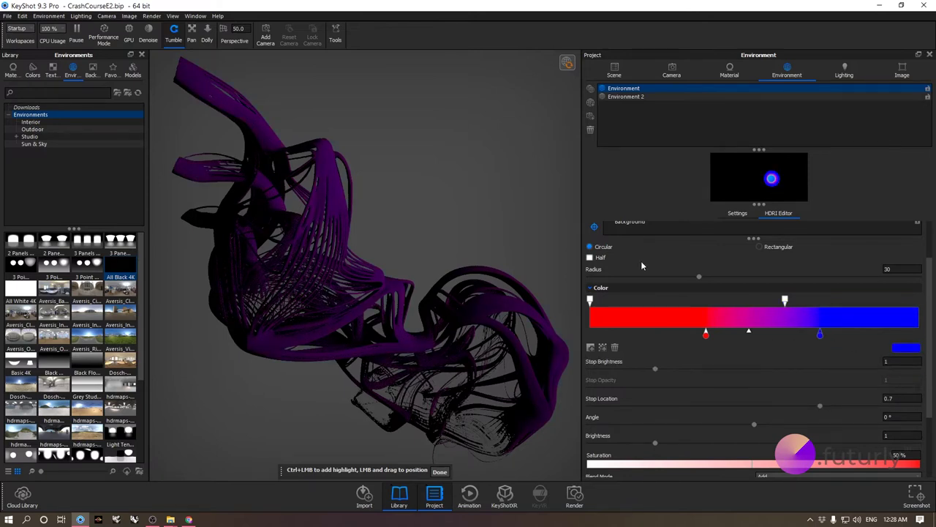
# Step: Disable the gradient pin and re-enable the fill, secondary and key lights
pyautogui.scroll(2, 657, 265)
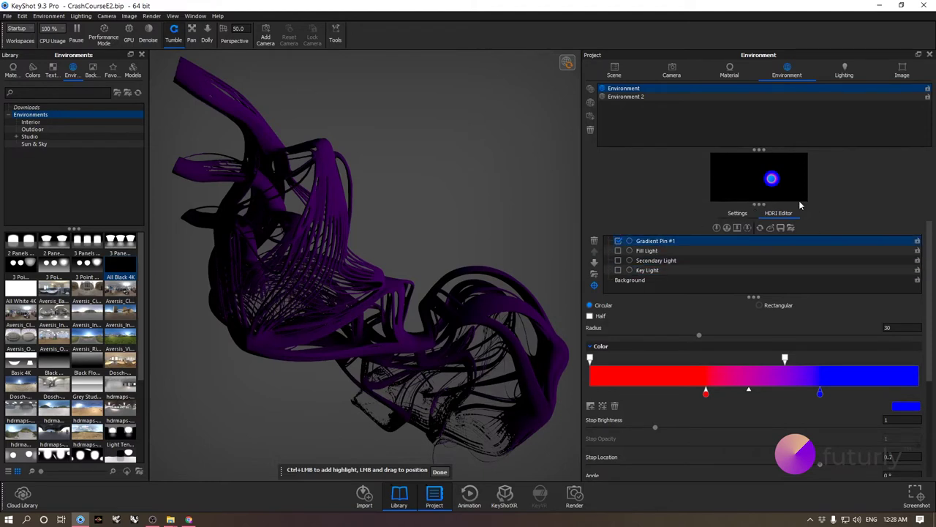
pyautogui.click(618, 241)
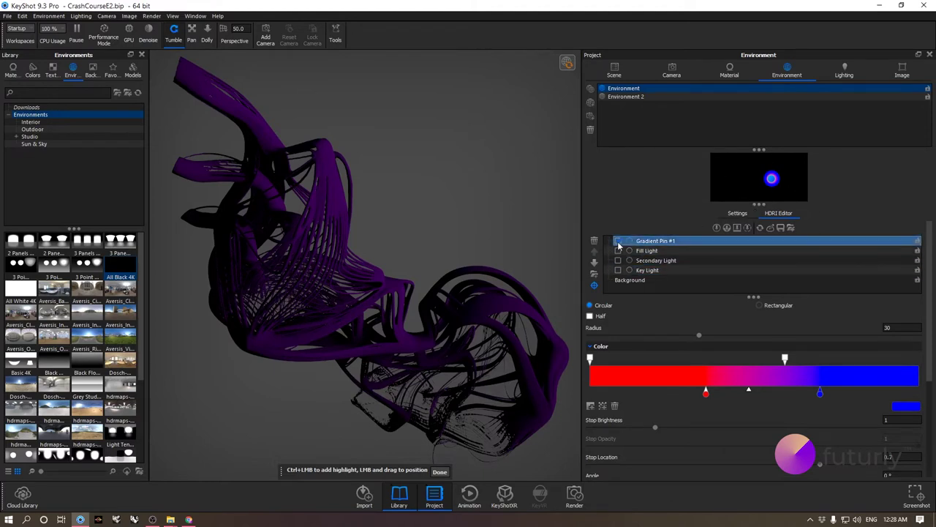
pyautogui.click(619, 250)
pyautogui.click(618, 261)
pyautogui.click(618, 270)
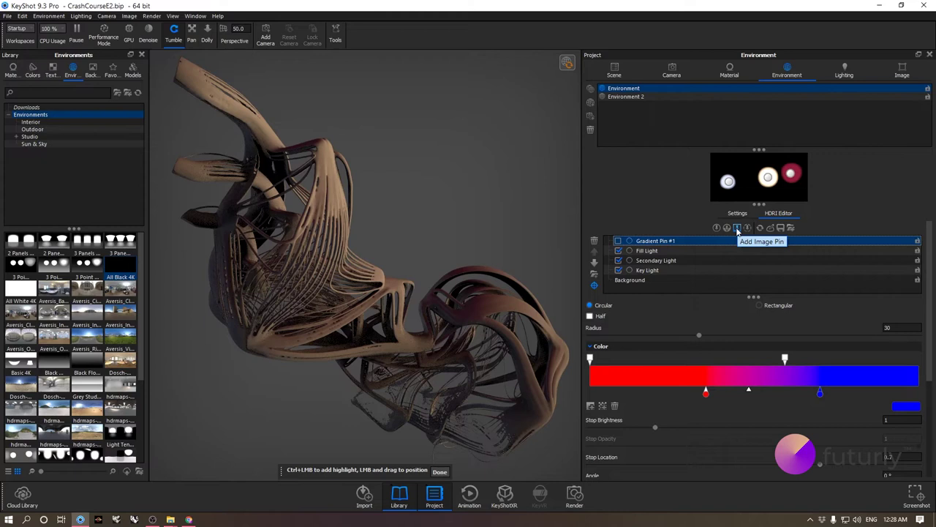
# Step: Add an image pin using the keyshot_library_ground_texture PNG file
pyautogui.click(738, 229)
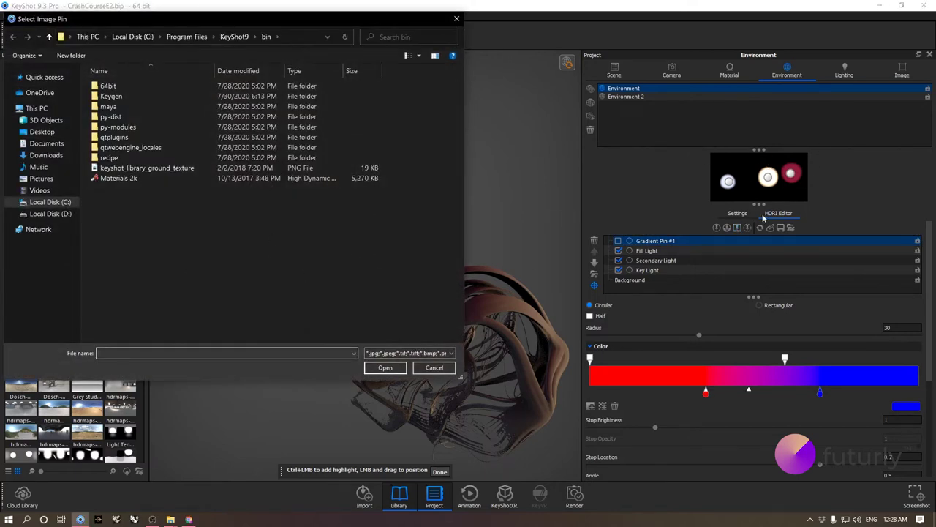
pyautogui.click(160, 168)
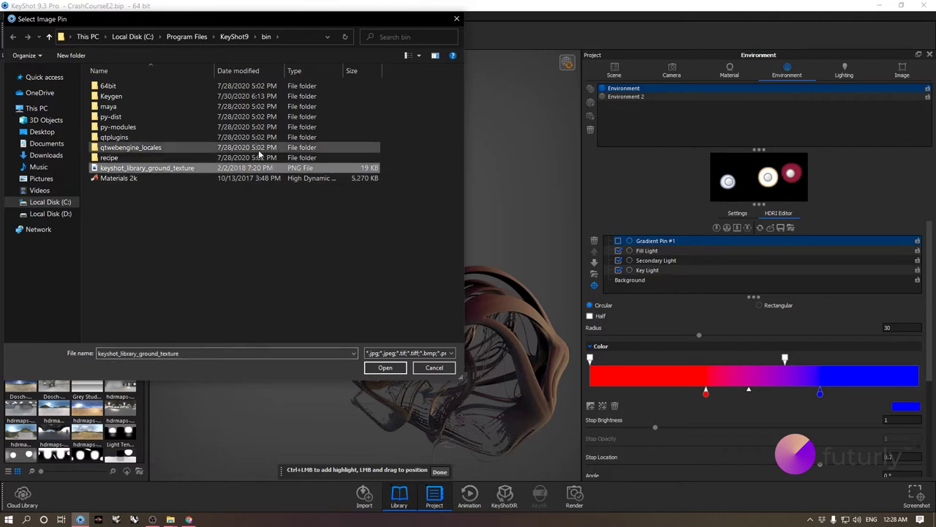
pyautogui.doubleClick(317, 172)
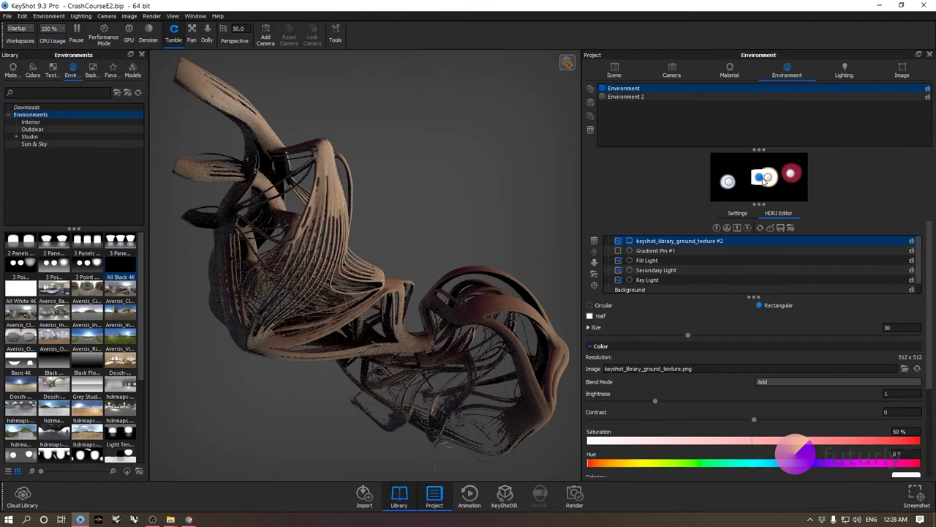
# Step: Place the image pin directly beneath the model at -90° elevation and lower its brightness to about 0.63
pyautogui.moveTo(737, 170)
pyautogui.mouseDown()
pyautogui.moveTo(752, 173)
pyautogui.moveTo(742, 170)
pyautogui.mouseUp()
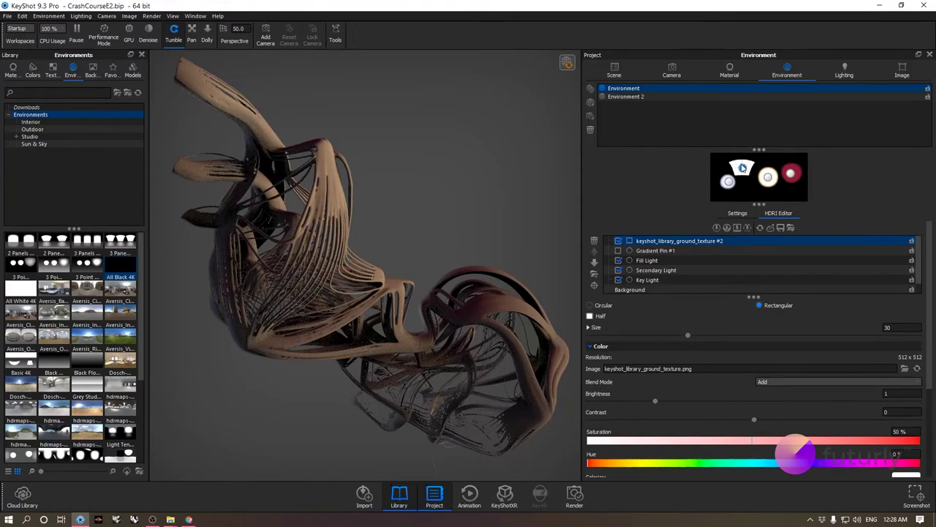
pyautogui.moveTo(742, 170); pyautogui.dragTo(793, 199)
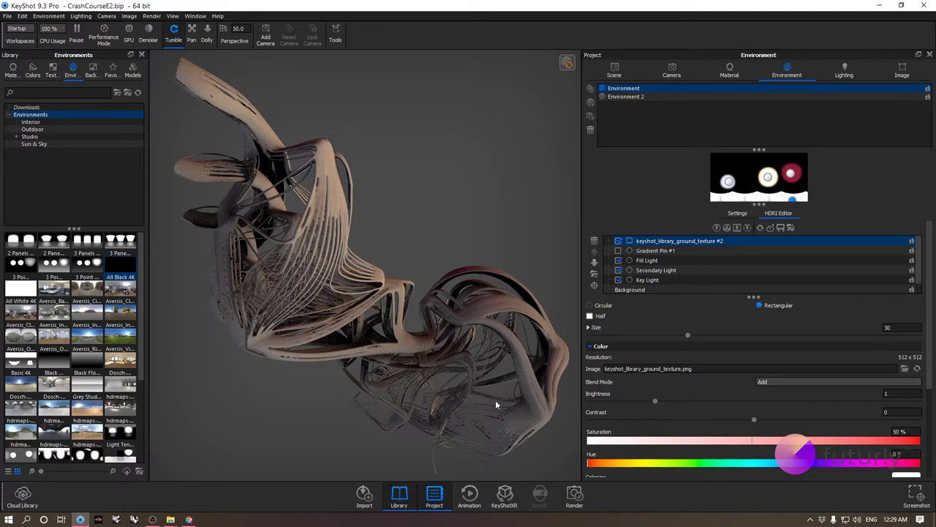
pyautogui.moveTo(655, 402); pyautogui.dragTo(628, 402)
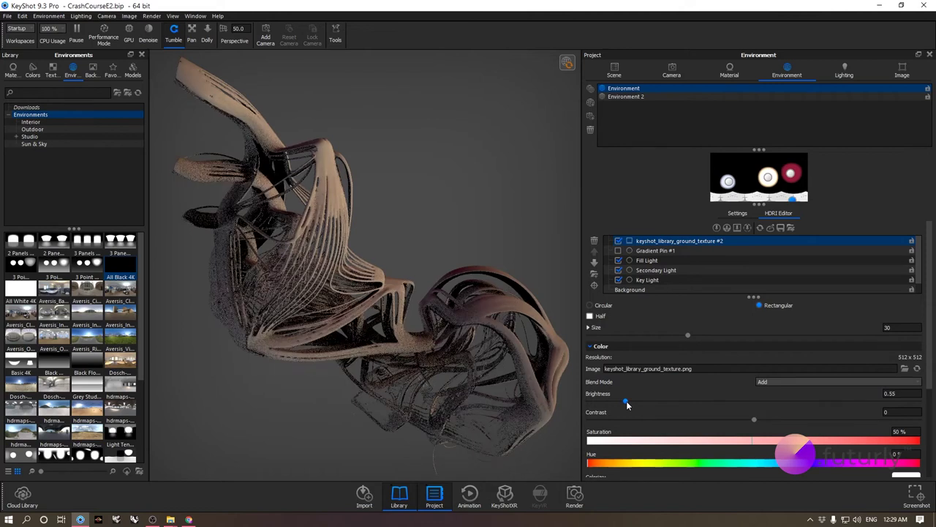
pyautogui.moveTo(626, 403); pyautogui.dragTo(631, 401)
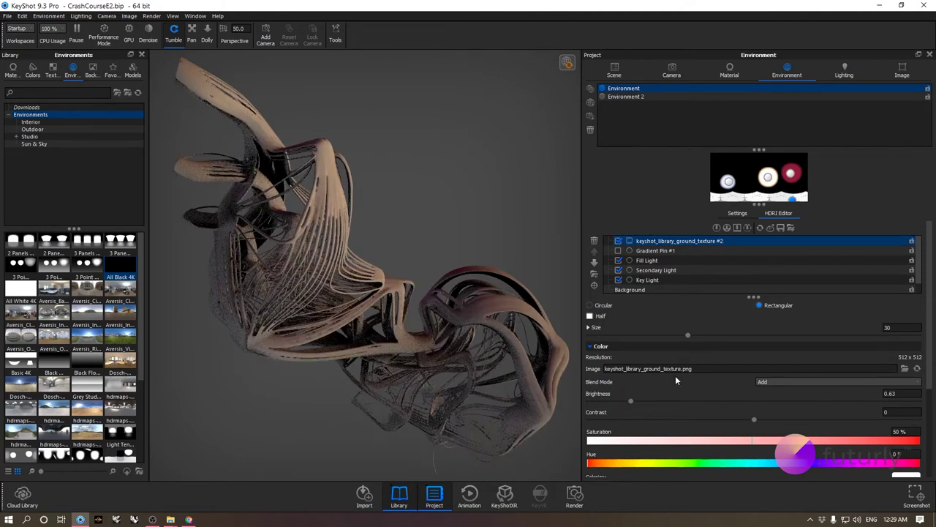
# Step: Try red, green and pinkish-red tints on the image pin and settle on a very pale pink colorize color
pyautogui.scroll(-5, 680, 417)
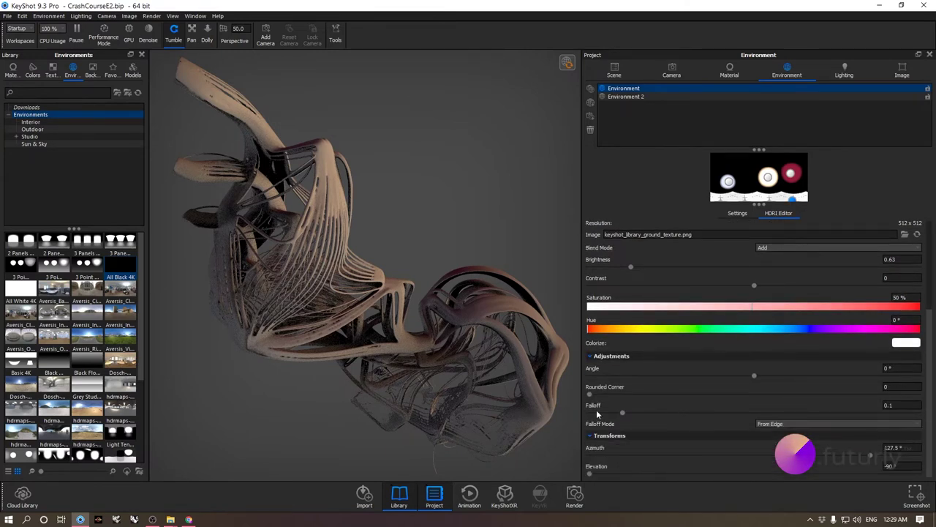
pyautogui.click(906, 343)
pyautogui.click(688, 173)
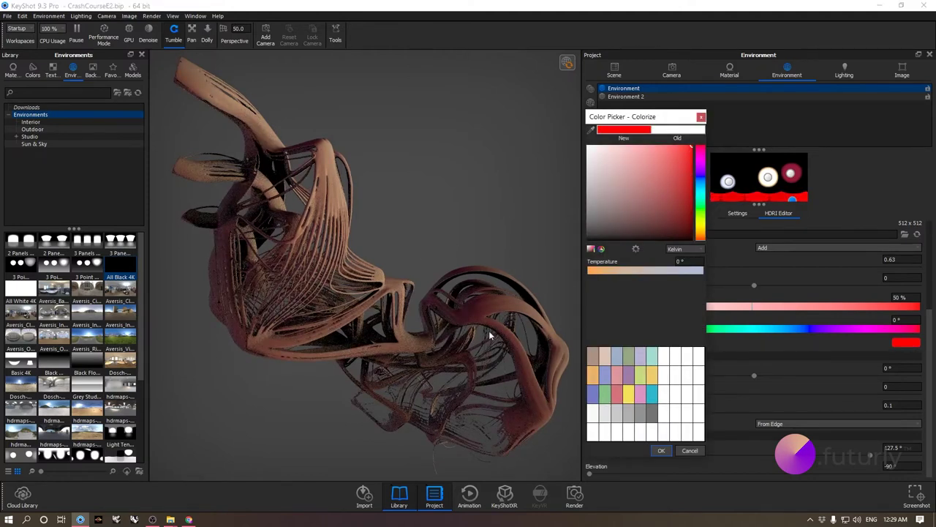
pyautogui.click(704, 214)
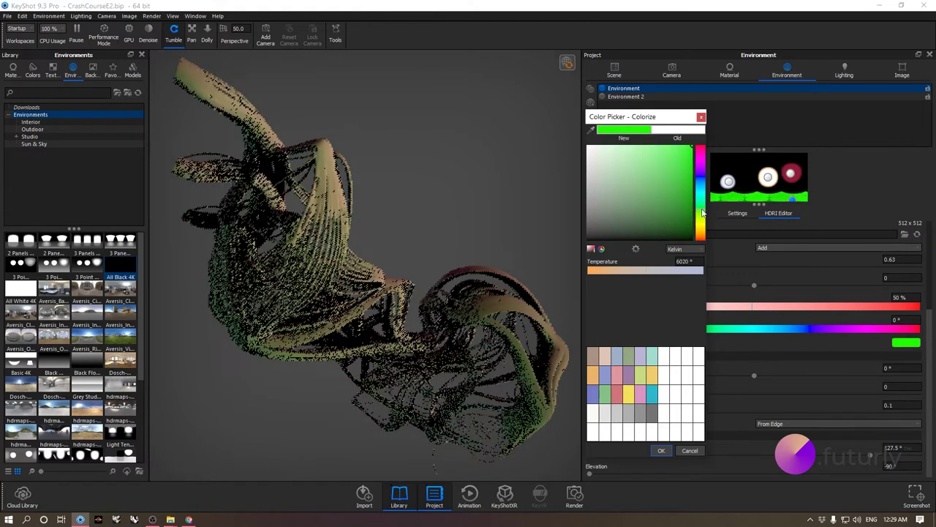
pyautogui.click(700, 149)
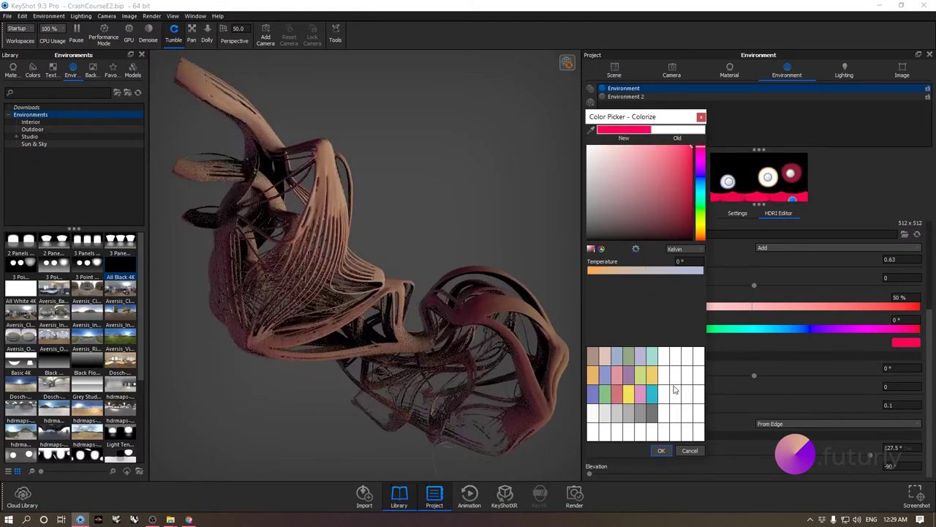
pyautogui.moveTo(603, 157); pyautogui.dragTo(599, 144)
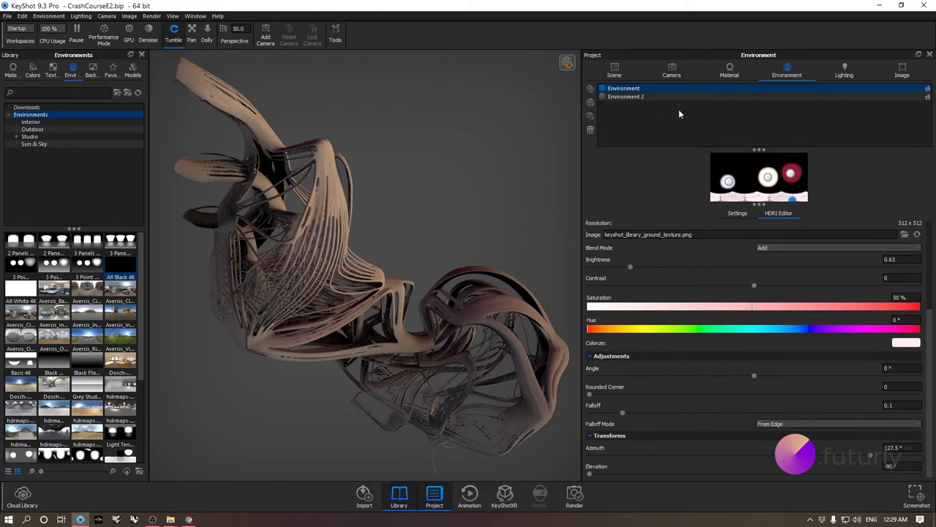
# Step: Preview the lighting on the Translucent Sci Fi Green sub-material and switch back to Matte Grey #1
pyautogui.click(728, 73)
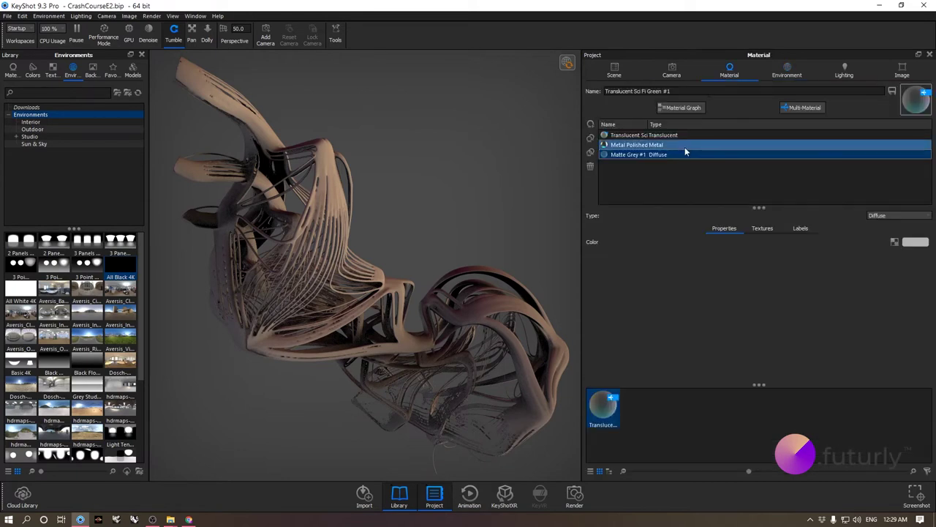
pyautogui.click(648, 135)
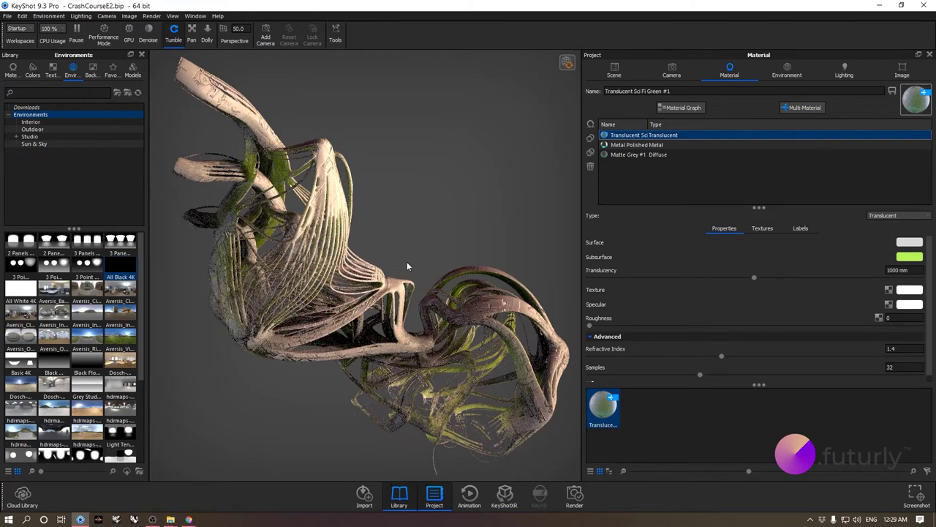
pyautogui.click(616, 155)
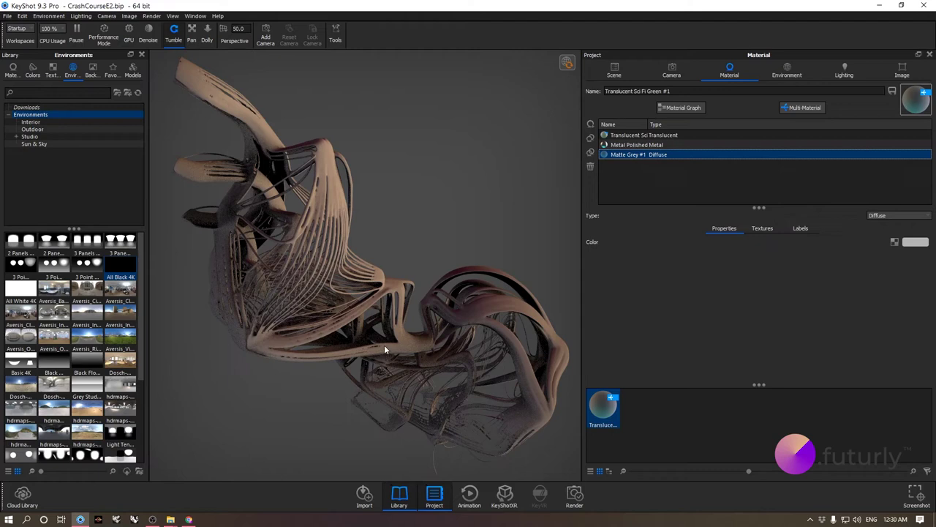
# Step: Preview the lighting on the Metal Polished sub-material and switch to the Translucent Sci Fi Green sub-material
pyautogui.keyDown('ctrl'); pyautogui.click(631, 136); pyautogui.keyUp('ctrl')
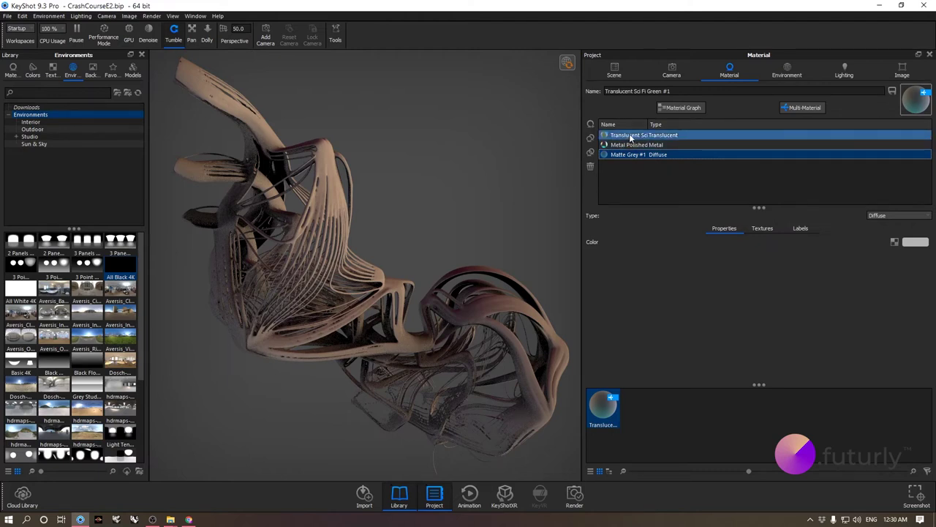
pyautogui.click(634, 144)
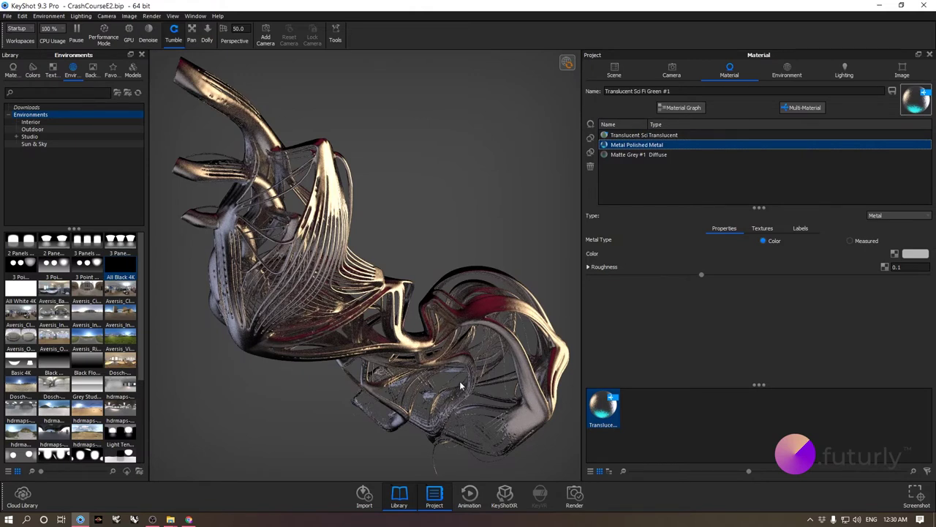
pyautogui.scroll(-5, 132, 369)
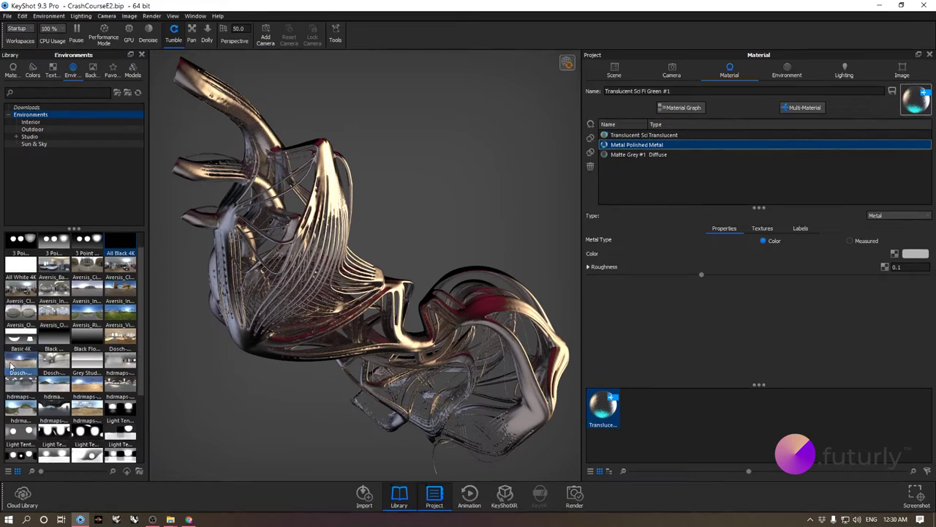
pyautogui.moveTo(25, 427); pyautogui.dragTo(460, 208)
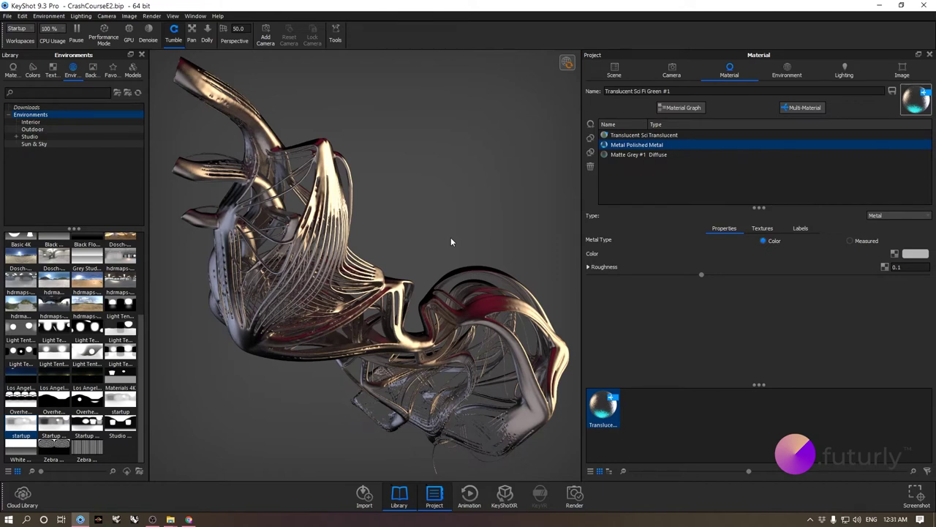
pyautogui.click(633, 135)
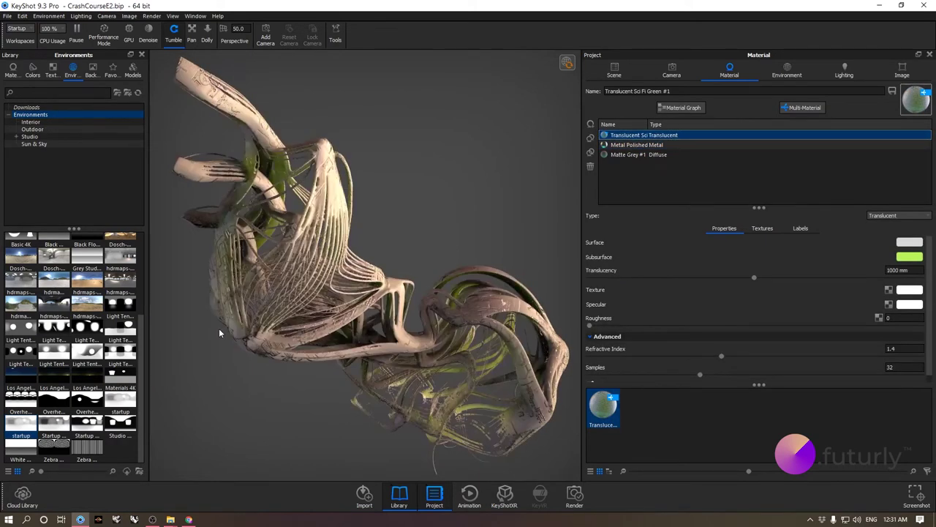
# Step: Duplicate the current environment and rename the original to Warm Shallow Red
pyautogui.click(779, 73)
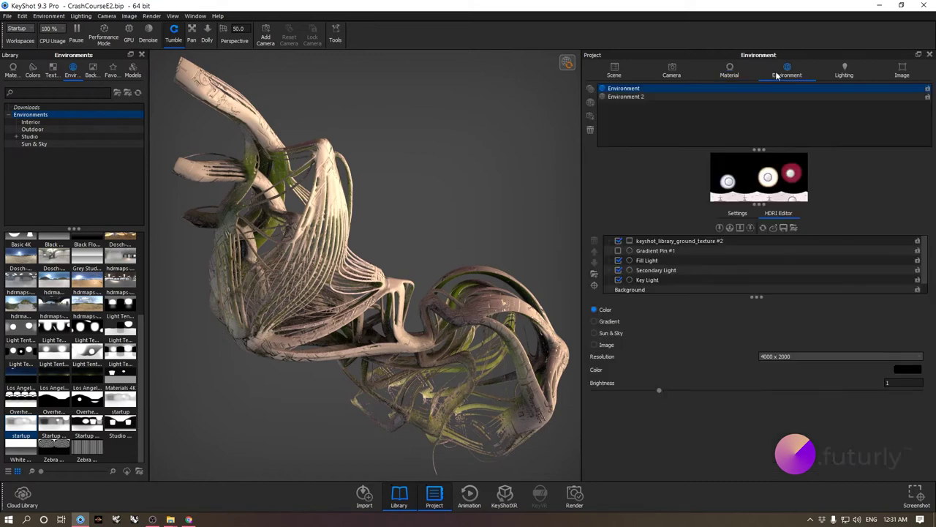
pyautogui.click(590, 90)
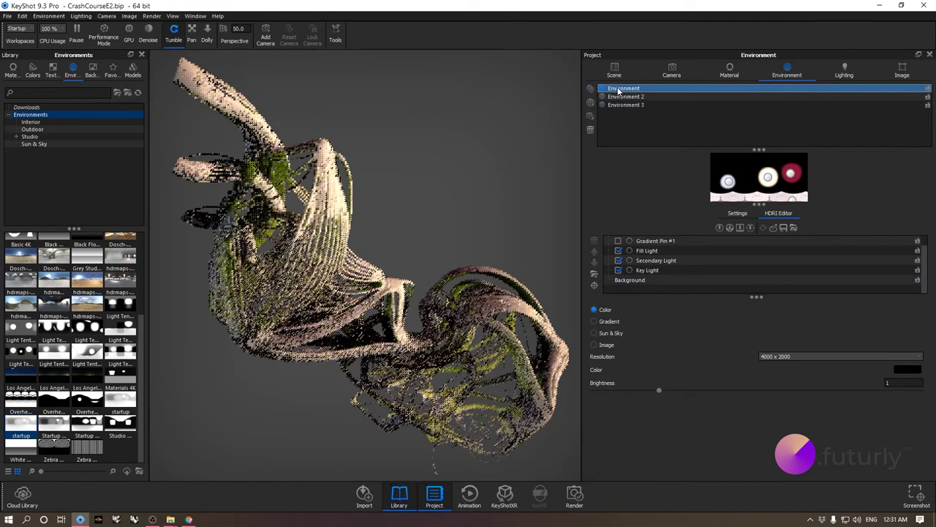
pyautogui.doubleClick(619, 89)
pyautogui.write('Sh')
pyautogui.press('BackSpace')
pyautogui.press('BackSpace')
pyautogui.write('Warm')
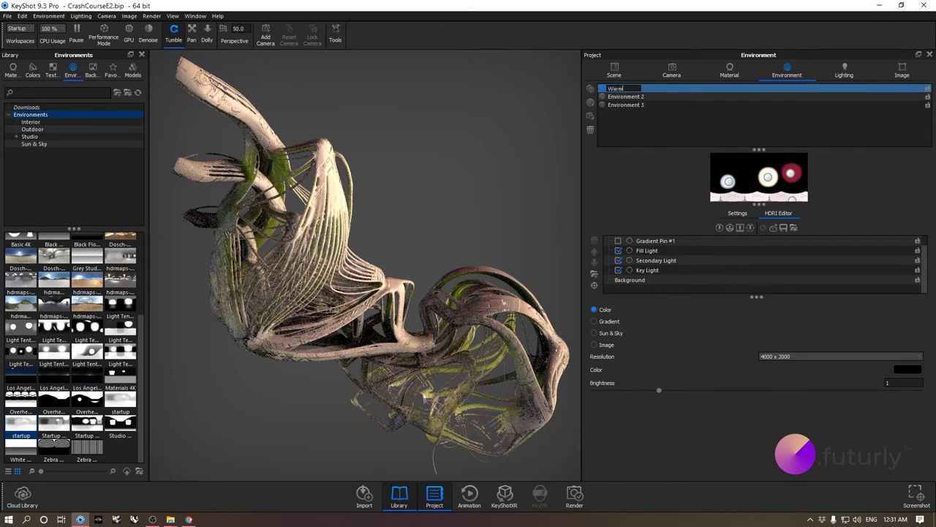
pyautogui.write(' Shallow Red')
pyautogui.press('Return')
# Step: Make Environment 3 active and turn off its Fill Light pin
pyautogui.click(619, 97)
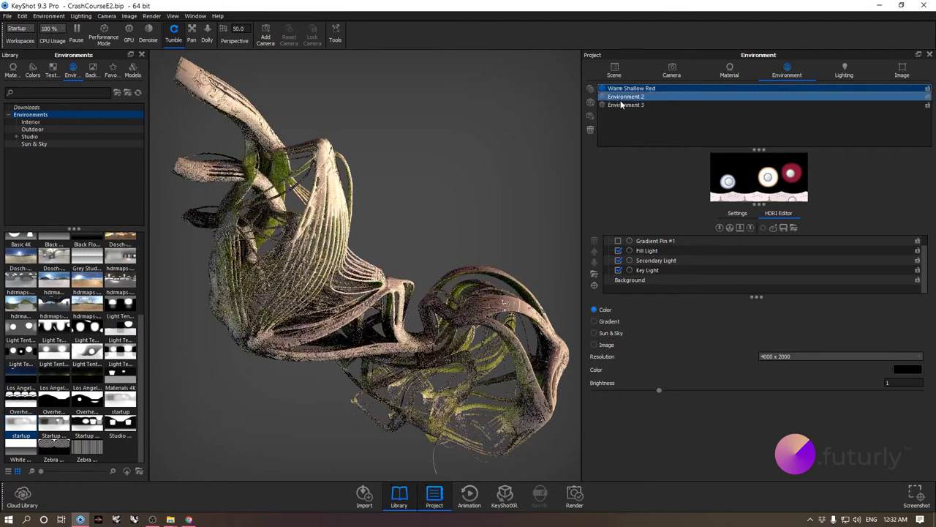
pyautogui.click(618, 104)
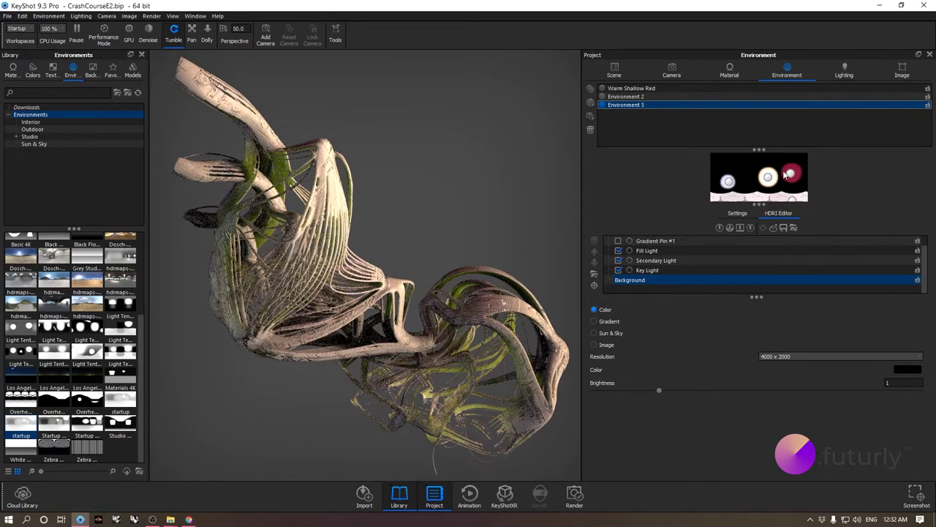
pyautogui.click(619, 251)
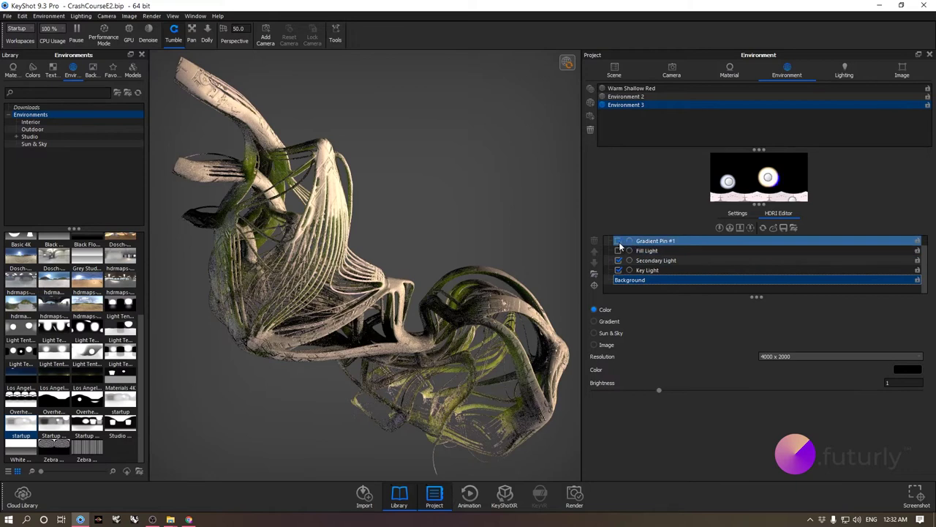
pyautogui.click(669, 271)
# Step: Toggle the ground texture image pin off and on and try brightness values of 1.5 and 4 on it
pyautogui.click(618, 241)
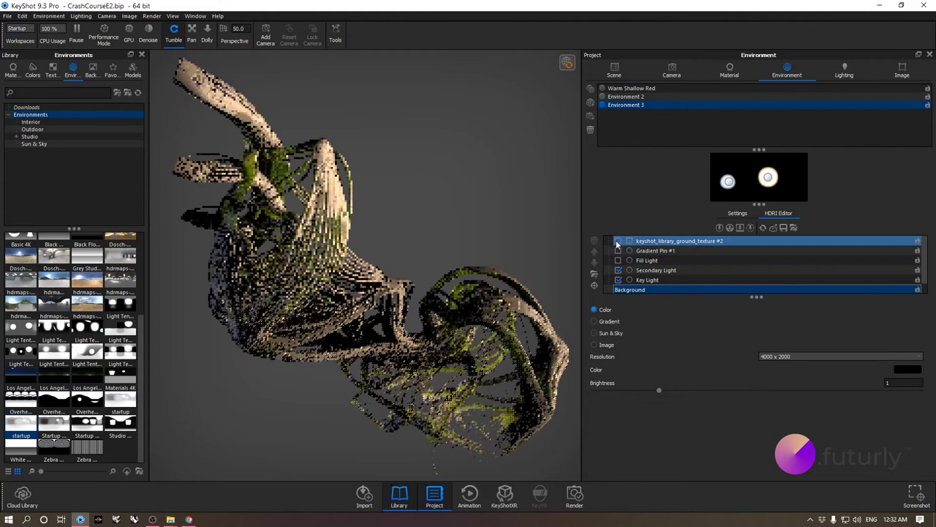
pyautogui.click(660, 242)
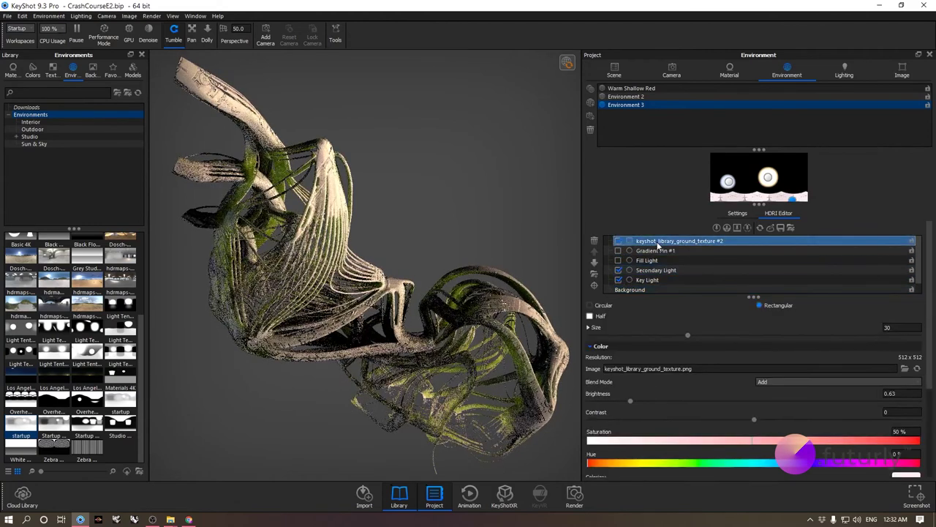
pyautogui.scroll(-1, 894, 378)
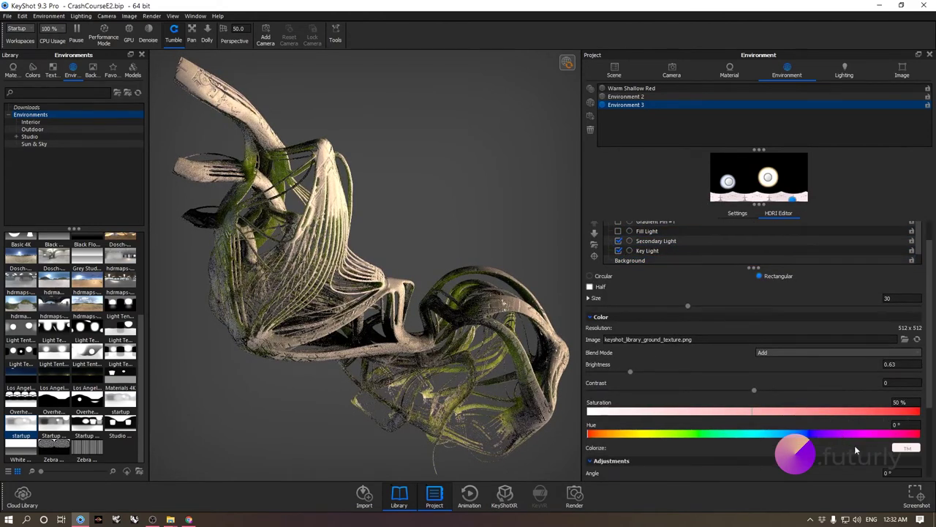
pyautogui.doubleClick(889, 364)
pyautogui.write('1.5')
pyautogui.press('Return')
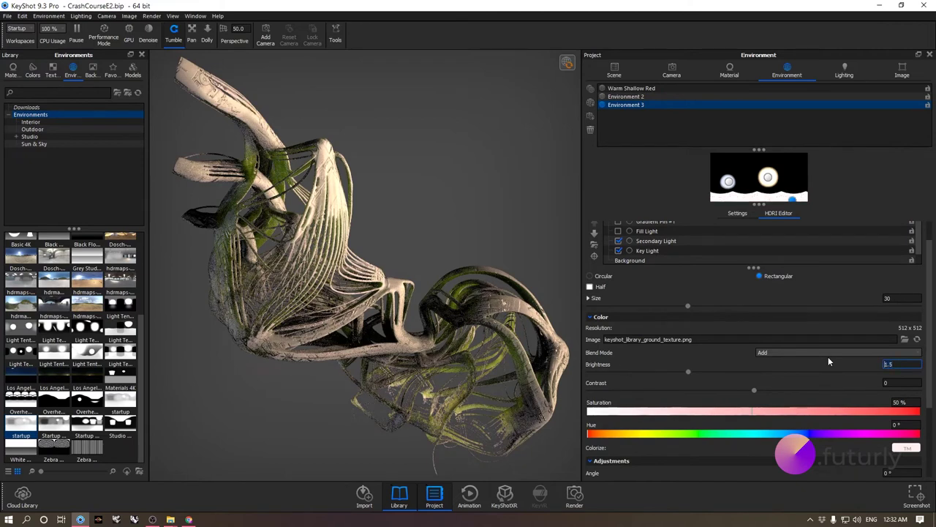
pyautogui.write('51')
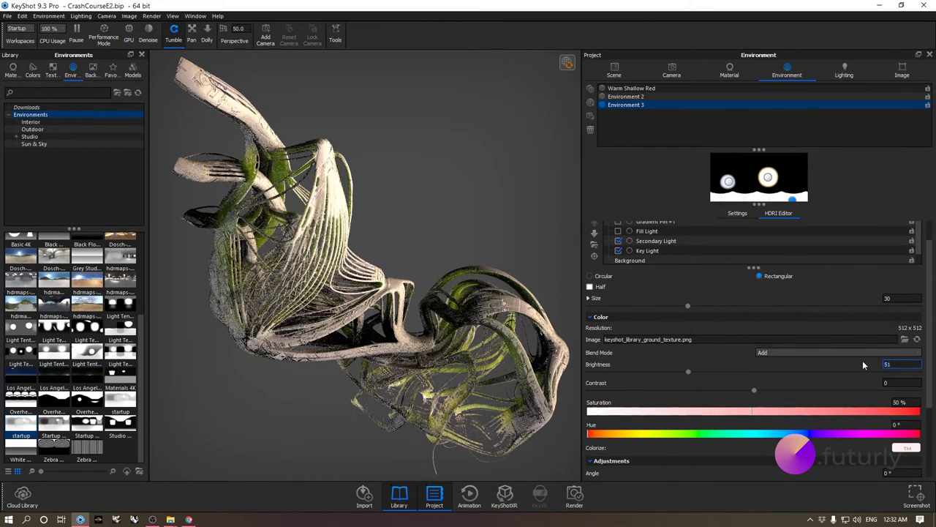
pyautogui.write('5')
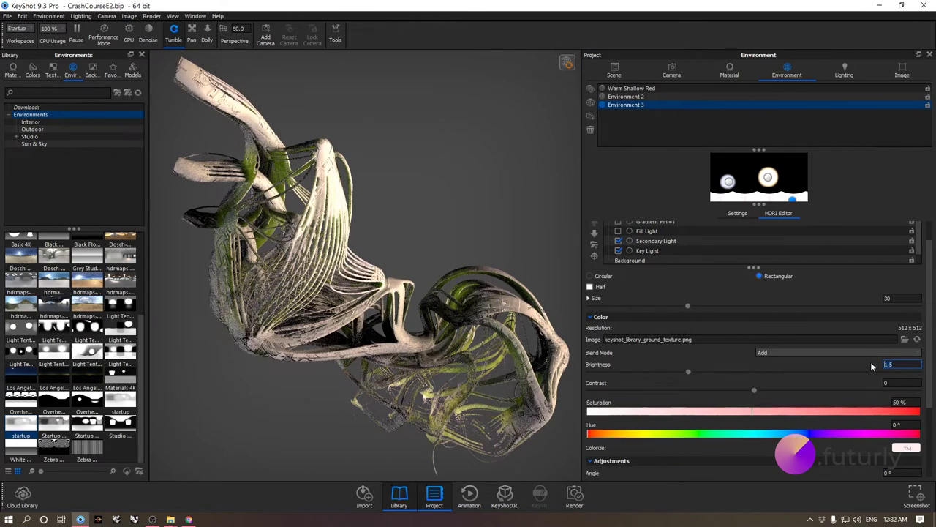
pyautogui.write('4')
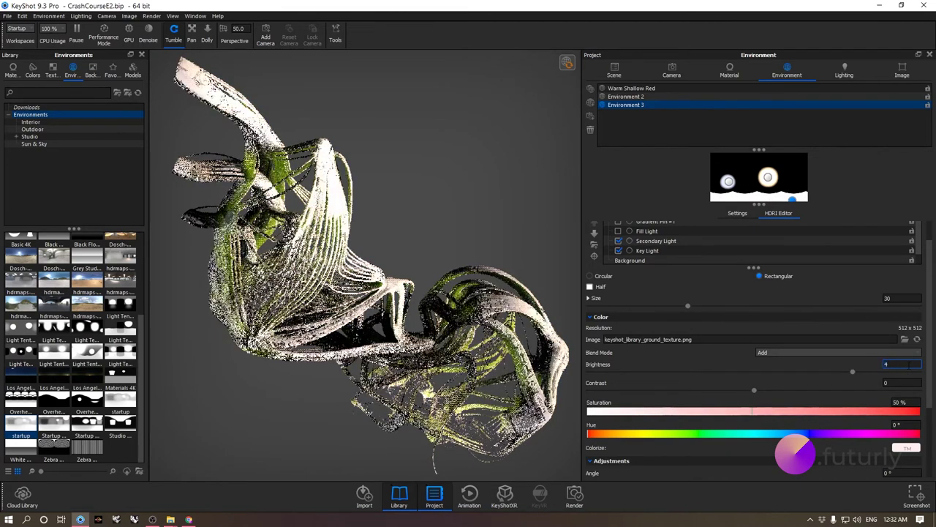
# Step: Try Key Light brightness values of 1.5, 0, 0.2 and 0.1 in Environment 3
pyautogui.click(768, 177)
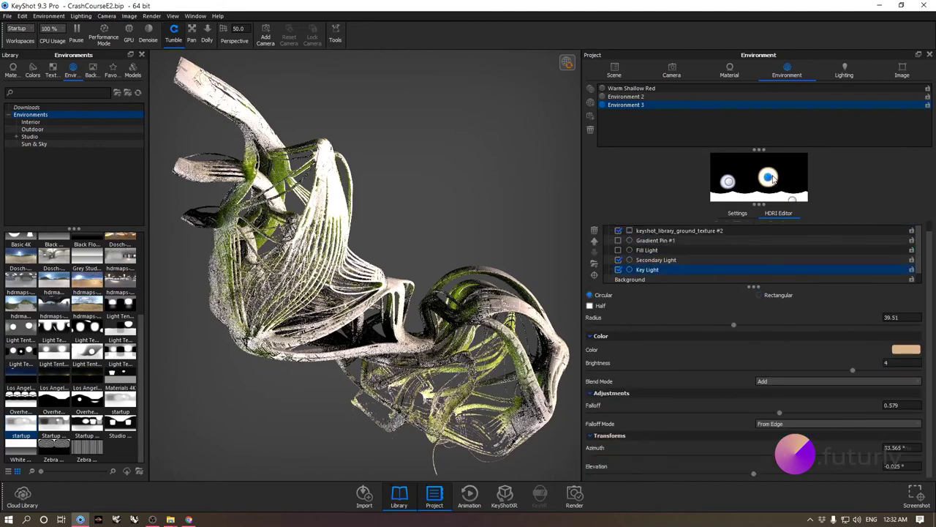
pyautogui.click(902, 362)
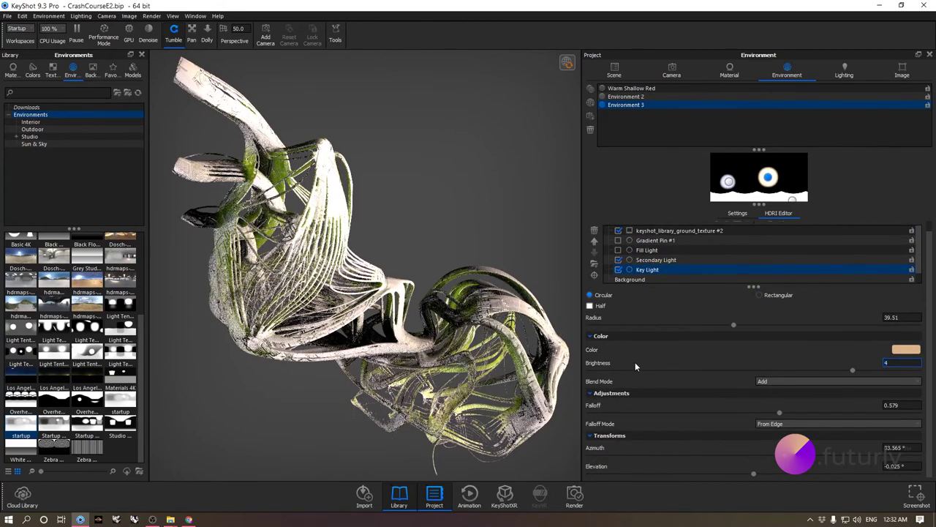
pyautogui.write('1.5')
pyautogui.press('Return')
pyautogui.write('0')
pyautogui.press('Return')
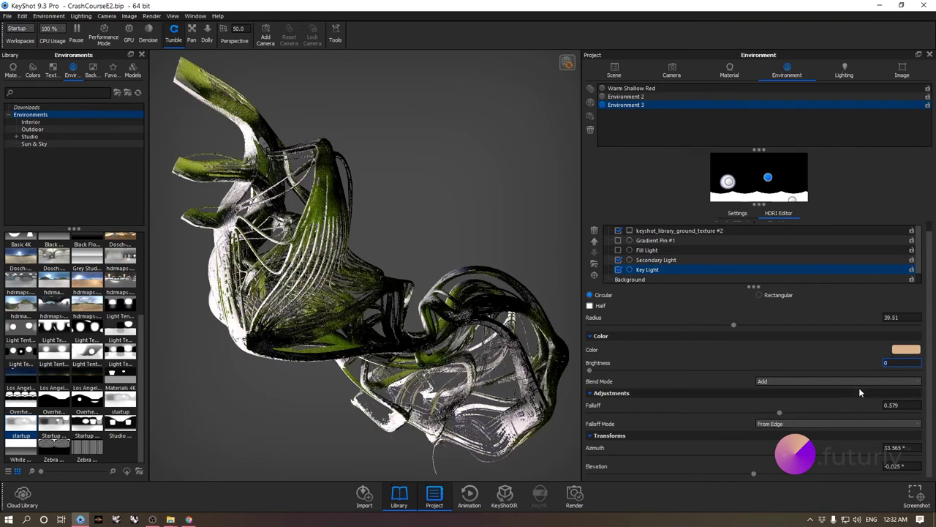
pyautogui.write('1')
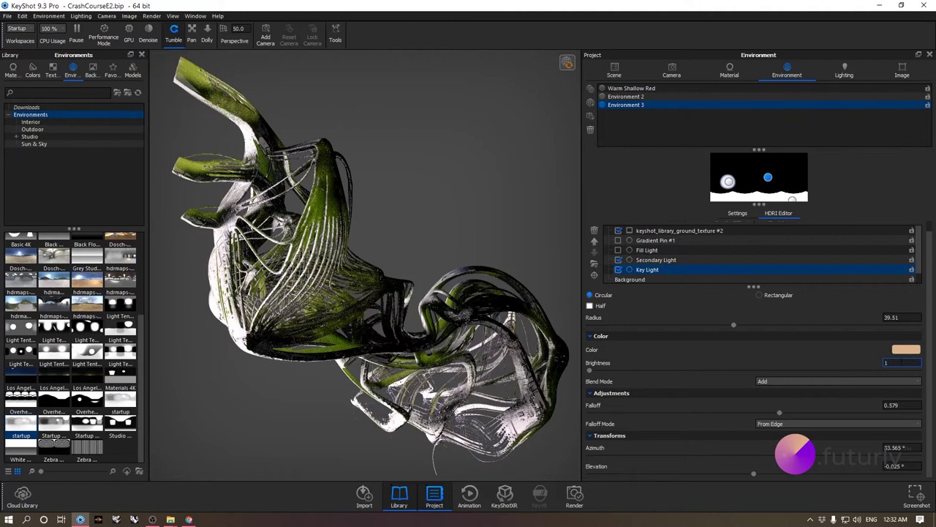
pyautogui.write('.2')
pyautogui.press('Return')
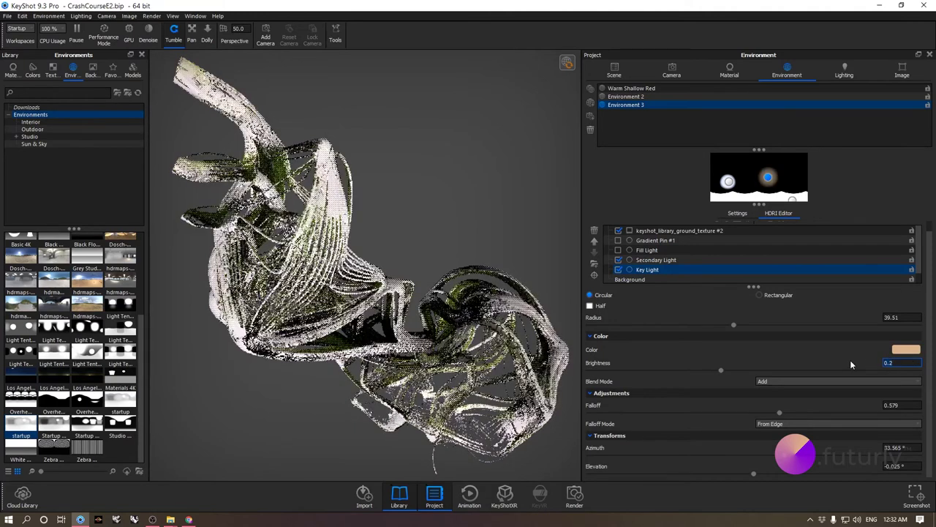
pyautogui.press('BackSpace')
pyautogui.write('1')
pyautogui.press('Return')
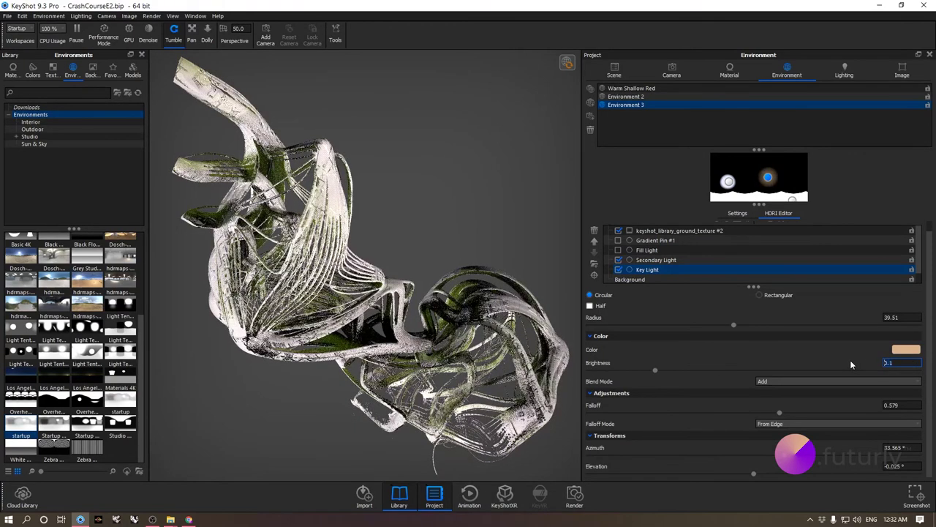
# Step: Set the ground texture image pin's brightness to 2
pyautogui.click(793, 198)
pyautogui.click(894, 383)
pyautogui.write('2')
pyautogui.press('Return')
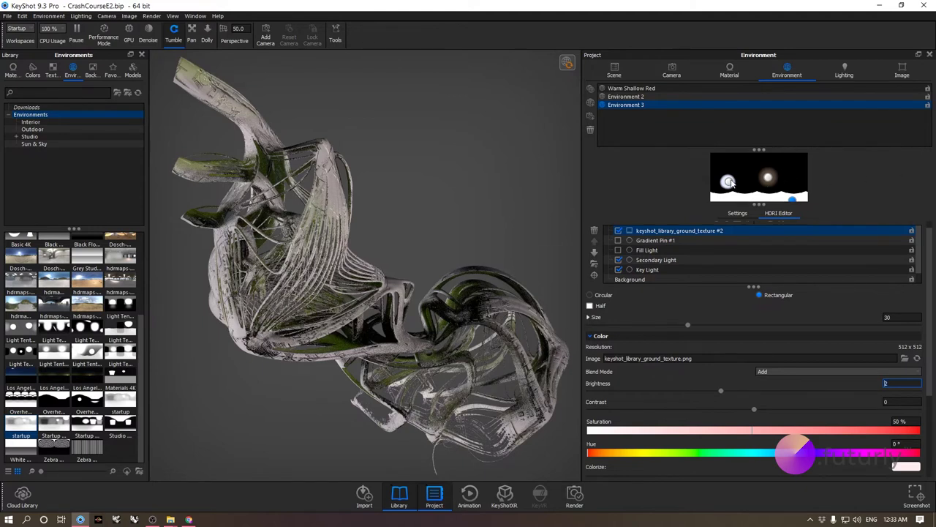
# Step: Try a Key Light brightness of 1 and settle on 2
pyautogui.click(768, 177)
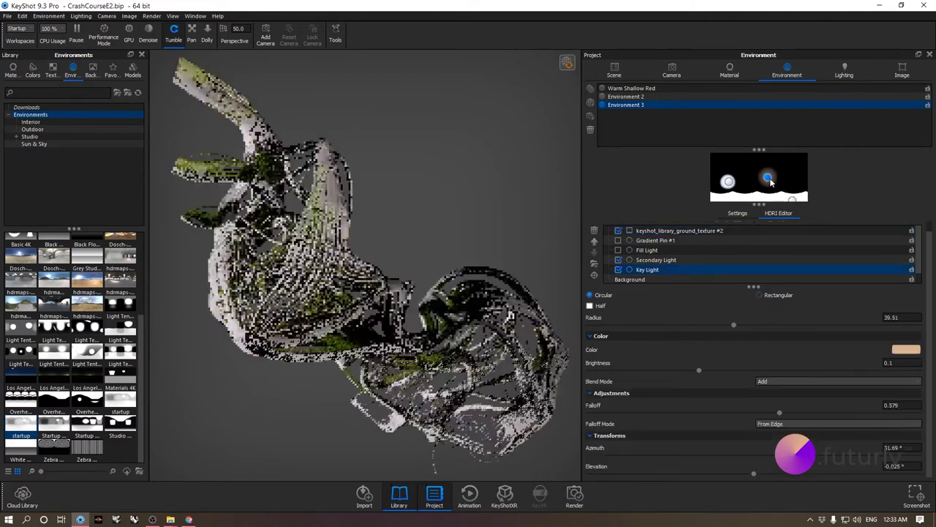
pyautogui.click(902, 363)
pyautogui.write('1')
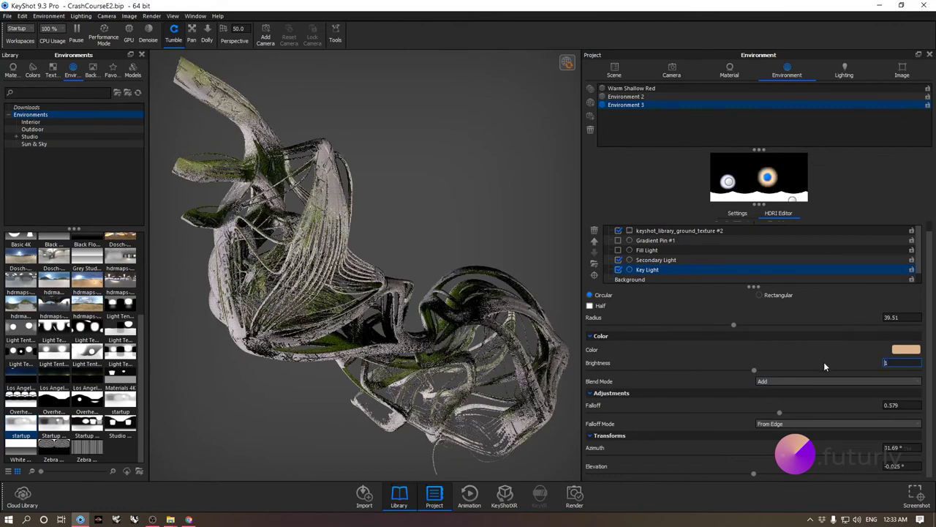
pyautogui.press('BackSpace')
pyautogui.write('2')
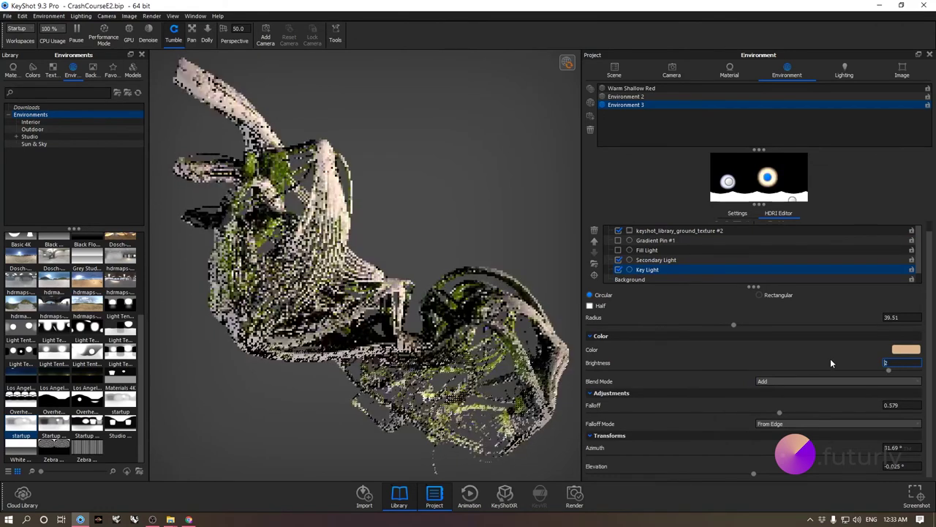
# Step: Change the Key Light's color to a bright, fully saturated yellow-green
pyautogui.click(906, 350)
pyautogui.click(701, 208)
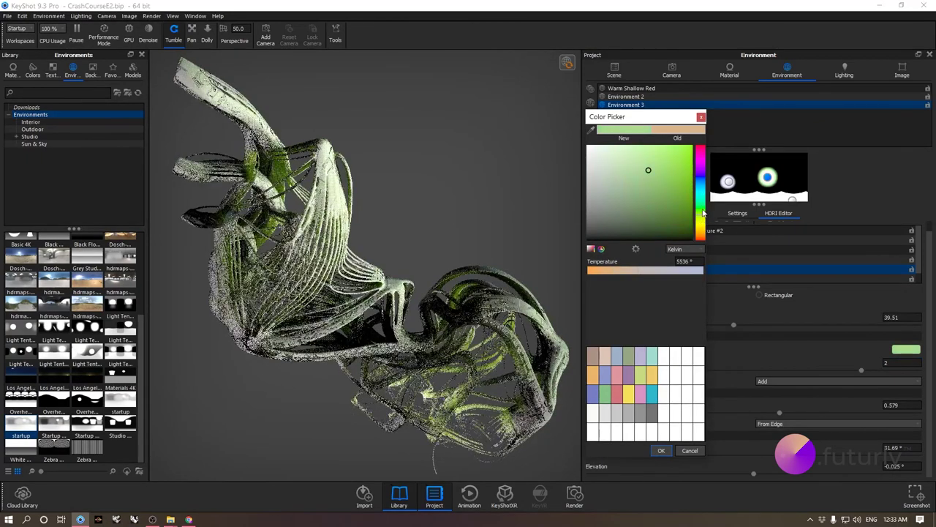
pyautogui.click(688, 149)
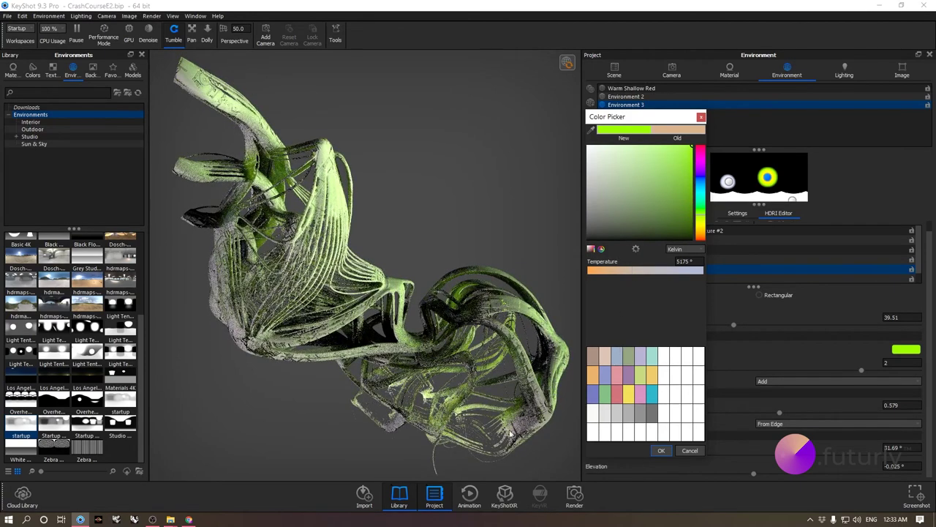
pyautogui.click(660, 450)
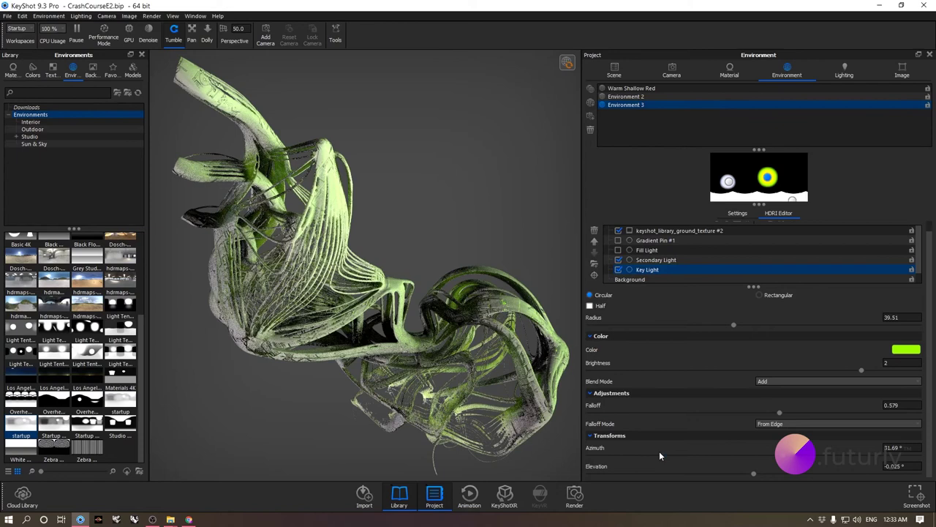
# Step: Rename Environment 3 to Greem Top and switch the scene to the Warm Shallow Red environment
pyautogui.rightClick(621, 107)
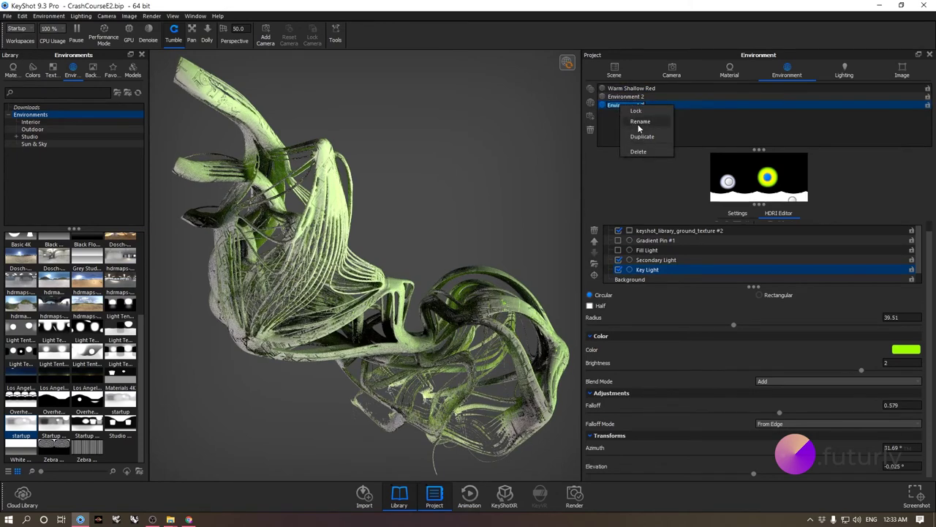
pyautogui.click(638, 122)
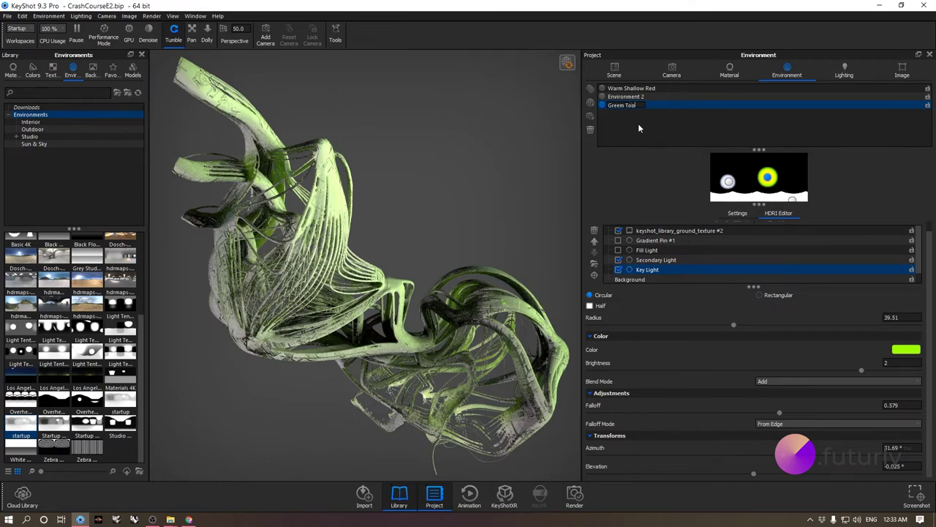
pyautogui.write('p')
pyautogui.press('Return')
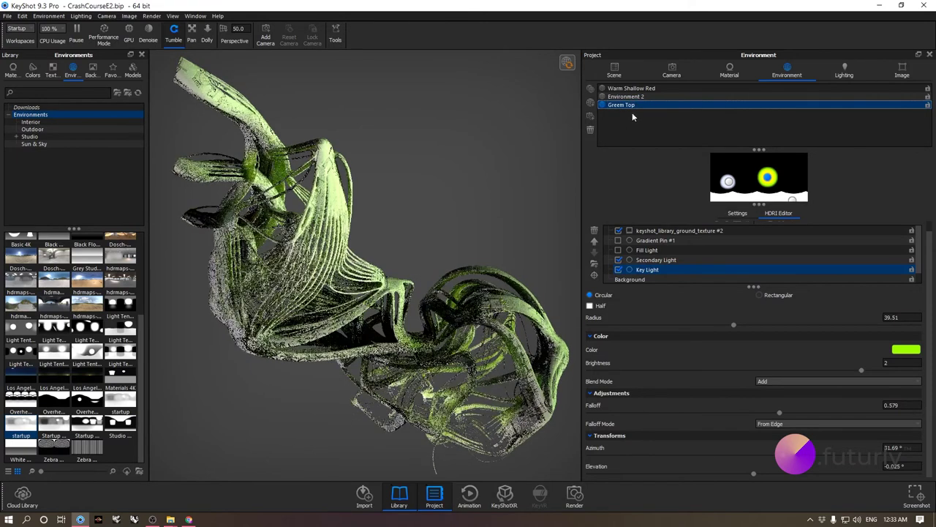
pyautogui.click(646, 89)
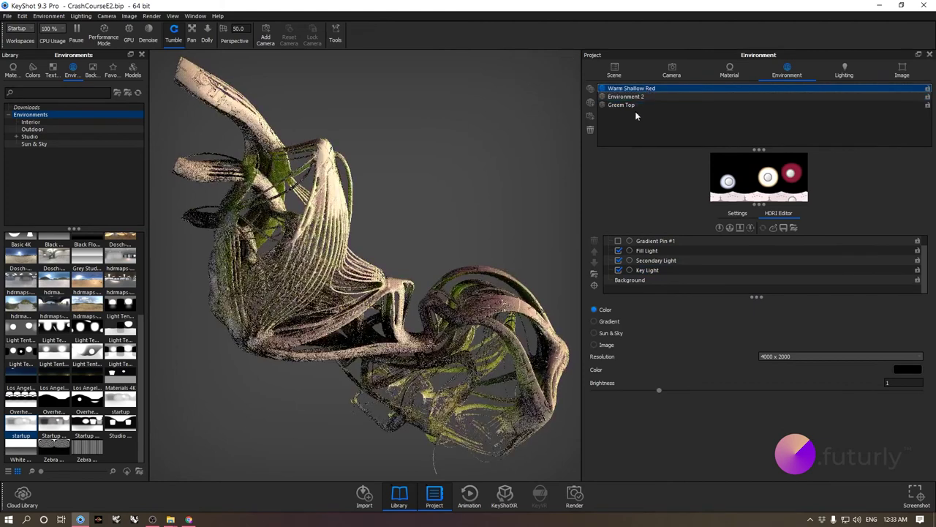
# Step: Activate the Greem Top environment and move its Key Light up to the top edge of the HDRI
pyautogui.click(636, 107)
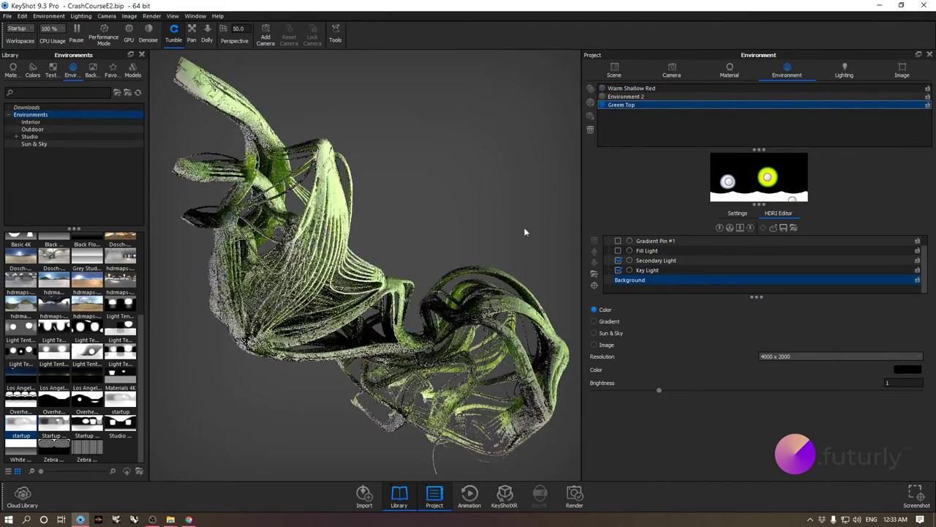
pyautogui.moveTo(768, 178); pyautogui.dragTo(760, 159)
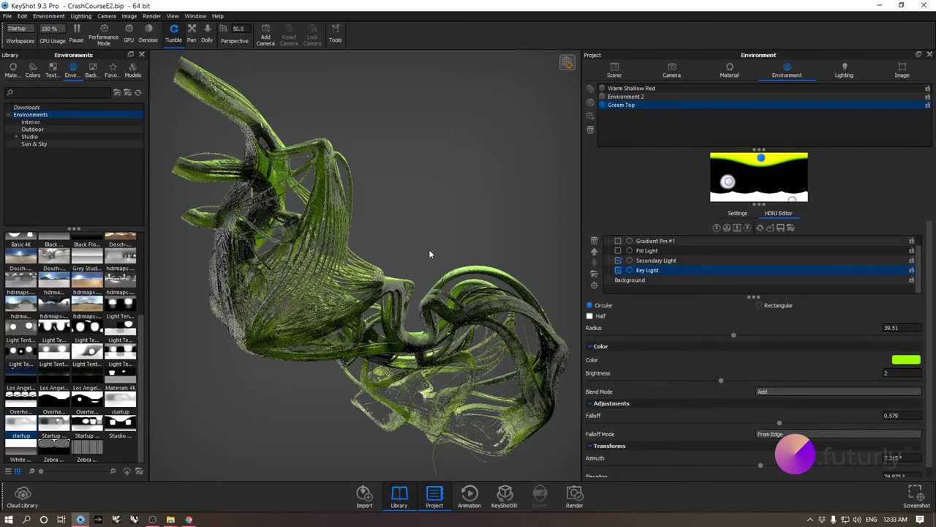
pyautogui.moveTo(421, 245)
pyautogui.mouseDown()
pyautogui.moveTo(427, 370)
pyautogui.moveTo(419, 248)
pyautogui.mouseUp()
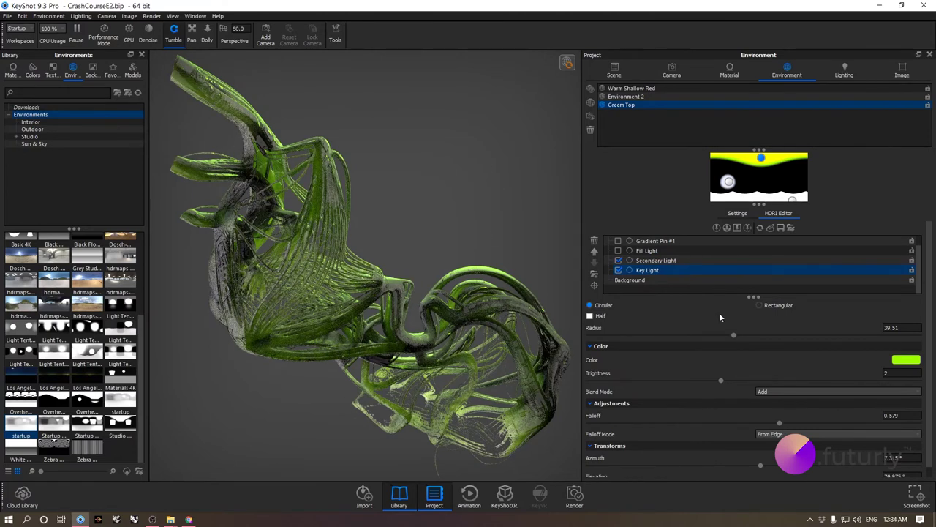
# Step: Change the Key Light's color to pure white in the Greem Top environment
pyautogui.click(906, 359)
pyautogui.moveTo(644, 194); pyautogui.dragTo(569, 130)
pyautogui.click(660, 450)
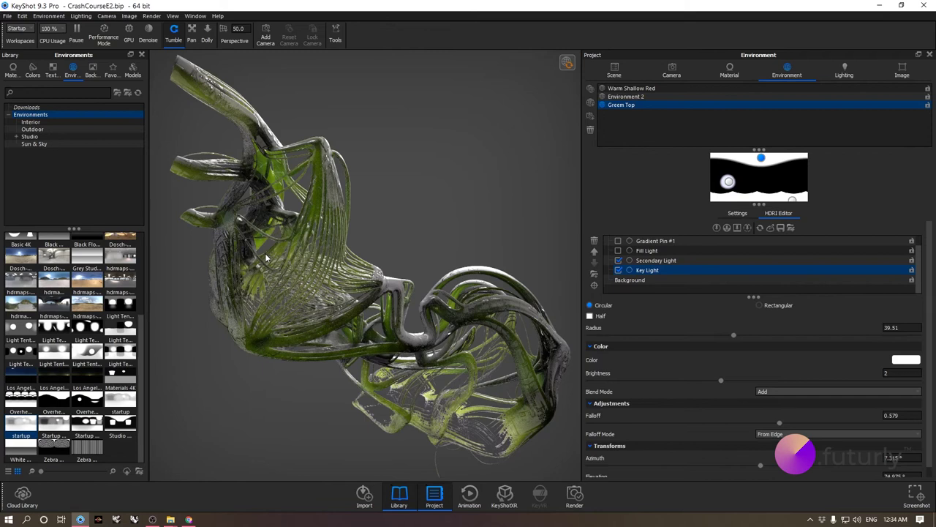
# Step: Switch the model to the Metal Polished material to compare it under the white top light
pyautogui.click(730, 68)
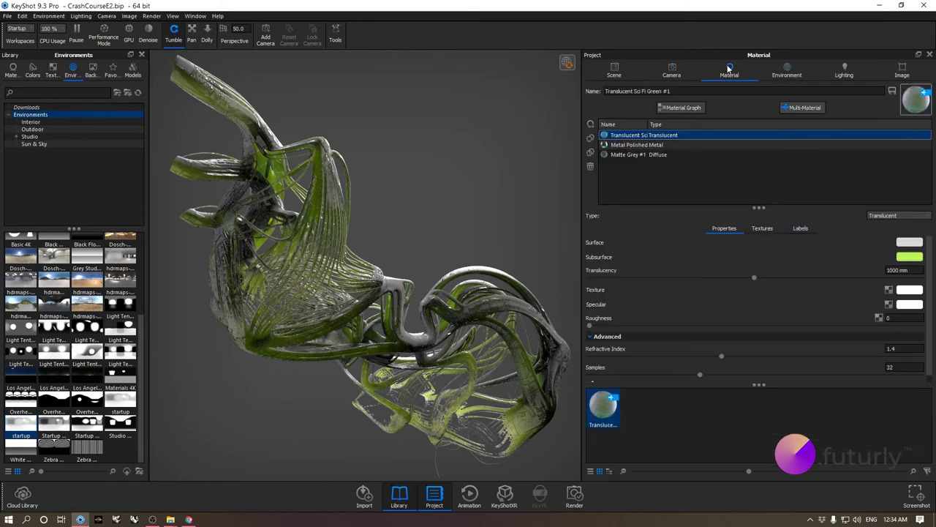
pyautogui.click(644, 146)
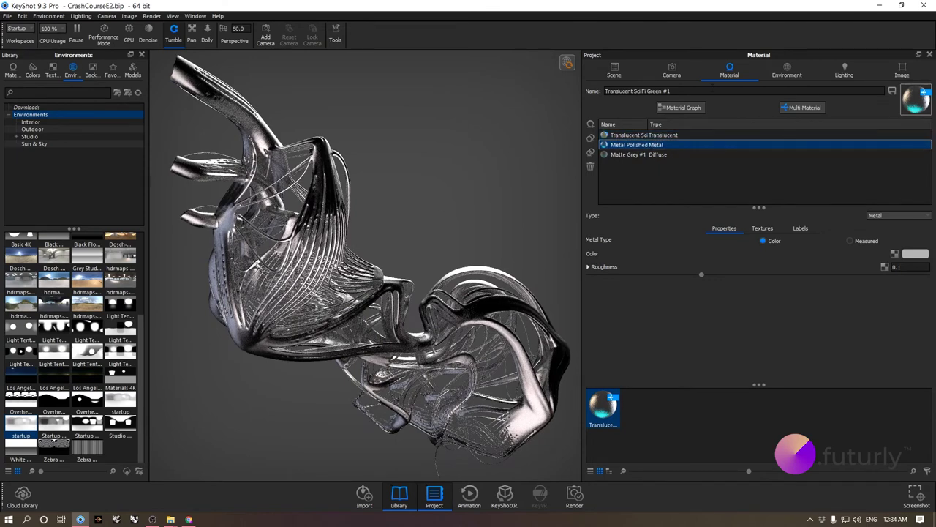
# Step: Try several green shades for the Key Light's color and apply a bright, light green
pyautogui.click(798, 68)
pyautogui.click(906, 359)
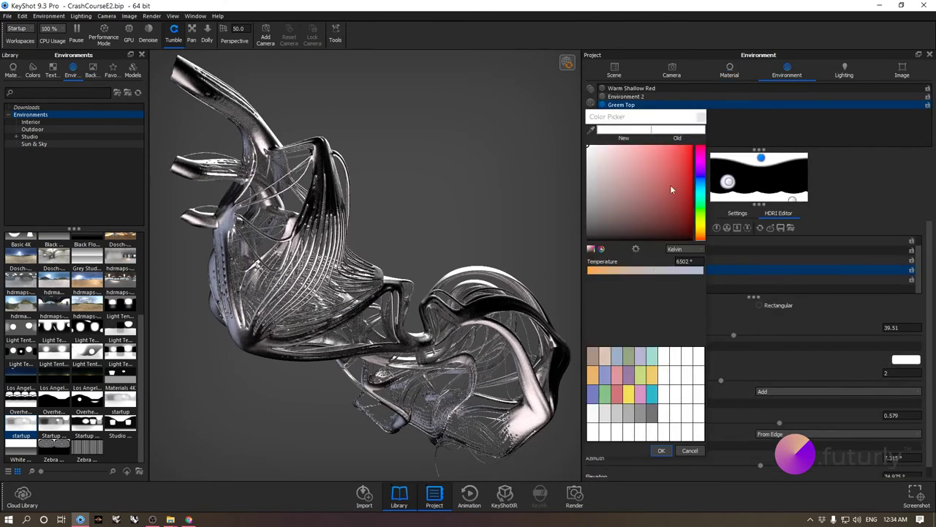
pyautogui.click(703, 215)
pyautogui.click(646, 148)
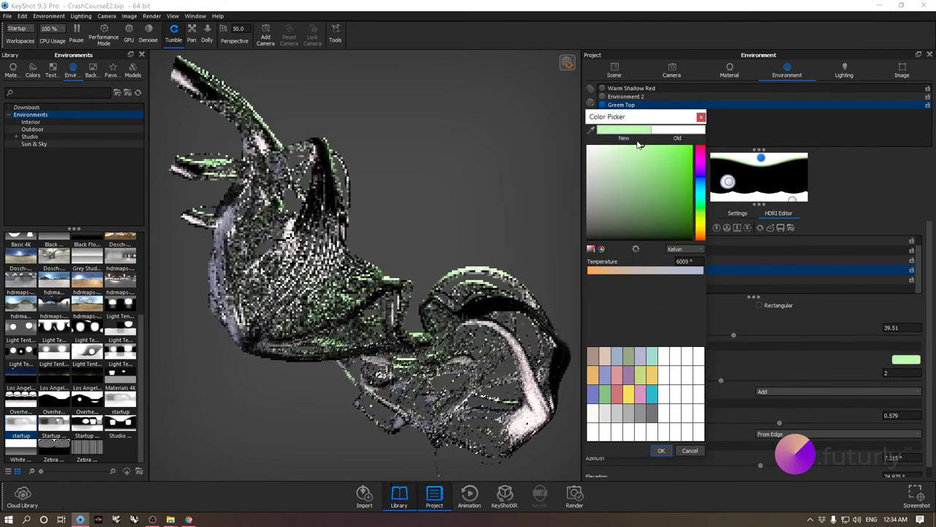
pyautogui.click(665, 144)
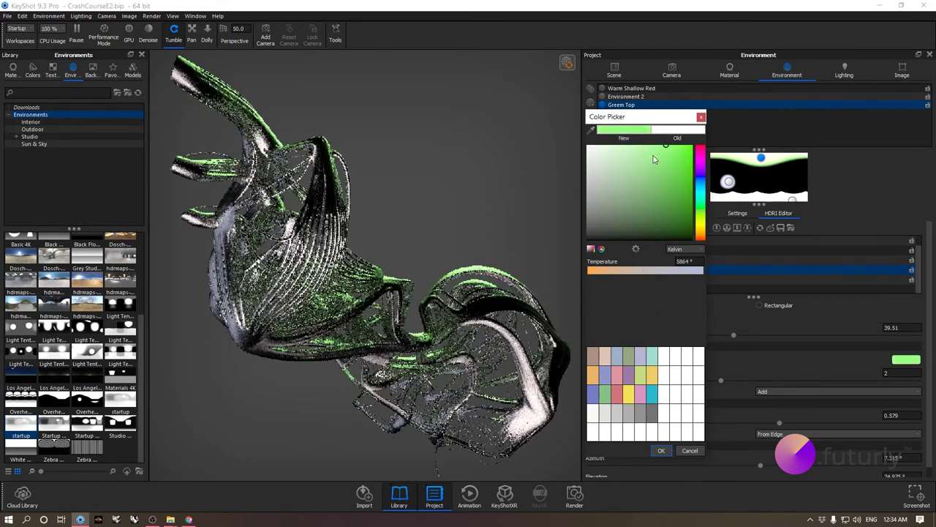
pyautogui.click(673, 144)
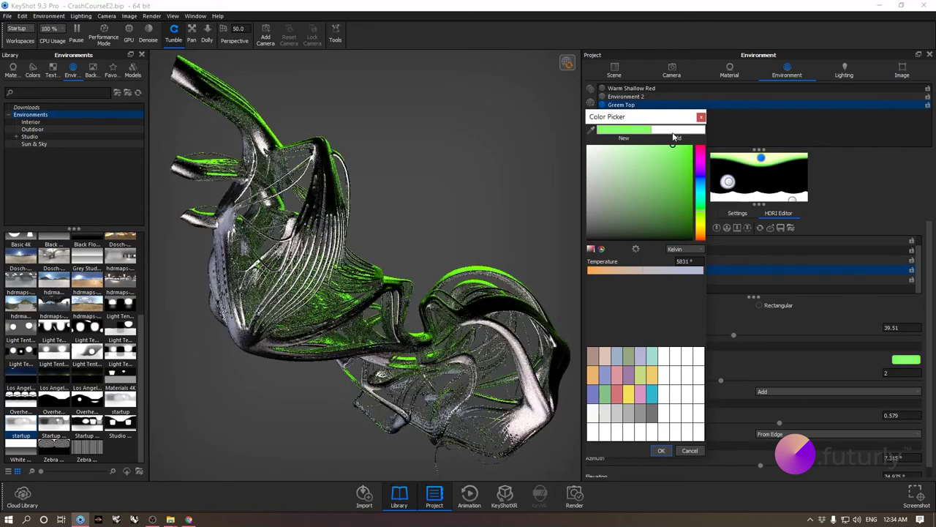
pyautogui.moveTo(676, 162); pyautogui.dragTo(714, 186)
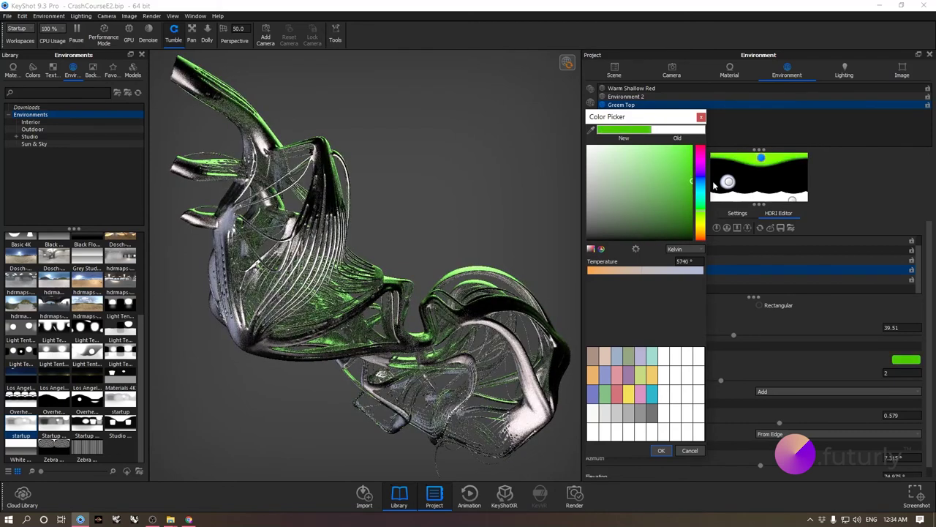
pyautogui.click(648, 145)
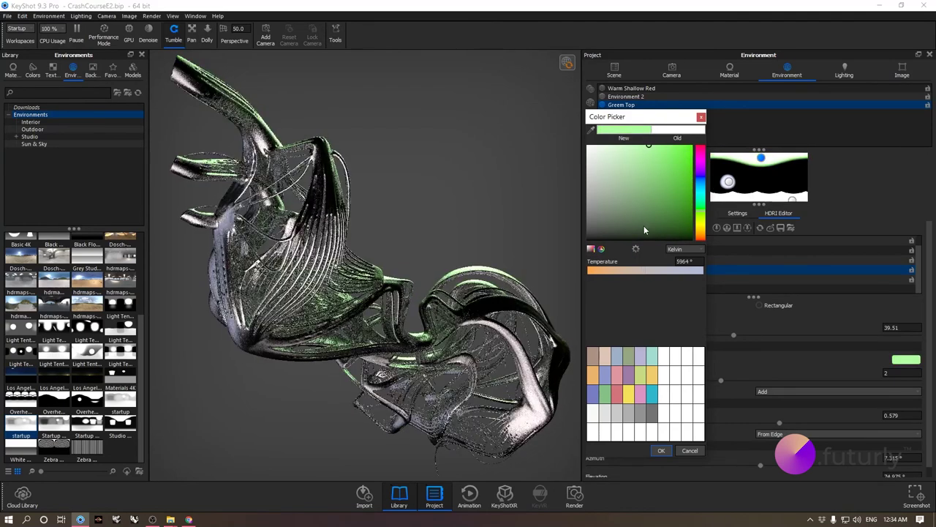
pyautogui.click(668, 145)
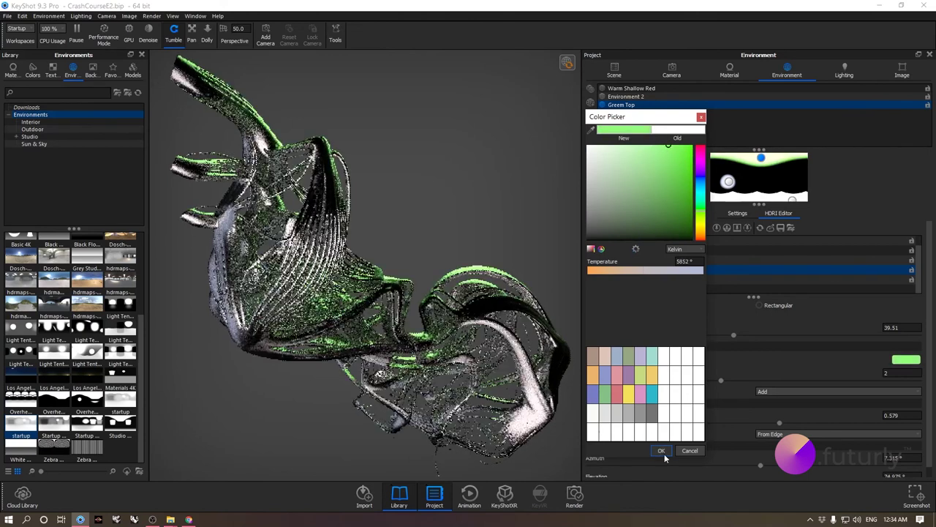
pyautogui.click(662, 451)
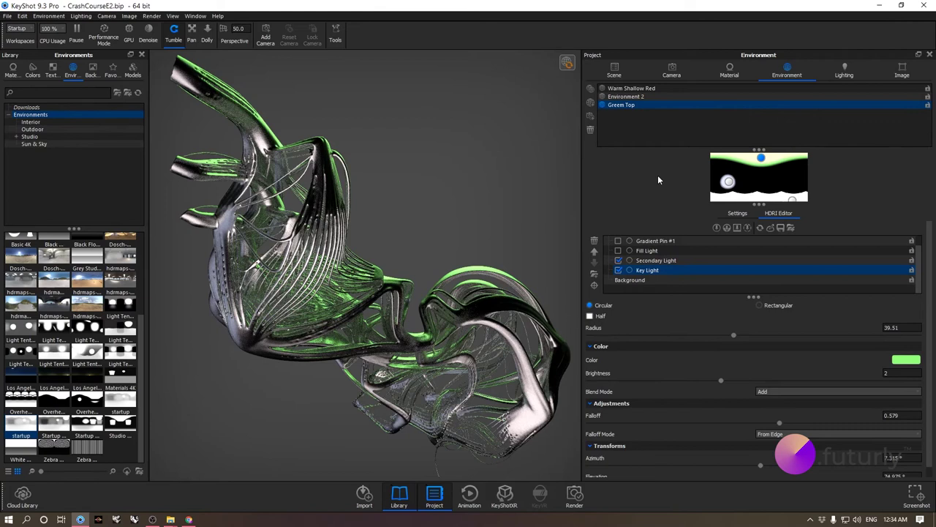
# Step: Switch the model back to the Translucent Sci Fi Green material
pyautogui.click(730, 70)
pyautogui.click(643, 136)
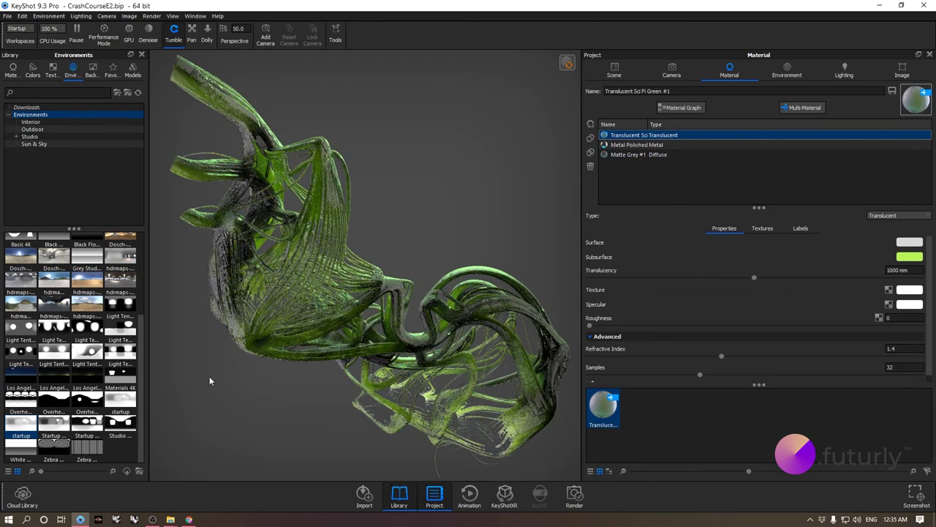
pyautogui.keyDown('ctrl'); pyautogui.click(739, 154); pyautogui.keyUp('ctrl')
# Step: Set the overall brightness of the Greem Top environment to 3
pyautogui.click(795, 71)
pyautogui.click(738, 213)
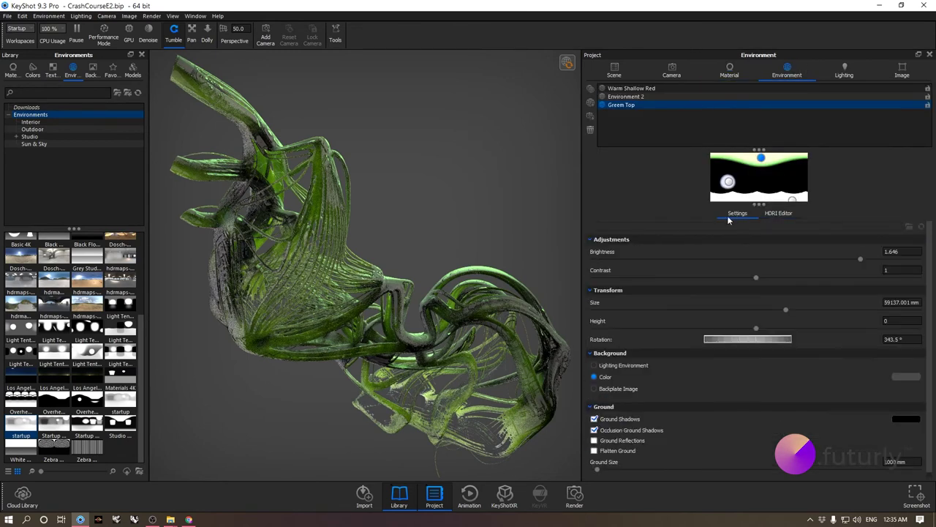
pyautogui.click(893, 251)
pyautogui.doubleClick(892, 251)
pyautogui.write('3')
pyautogui.press('Return')
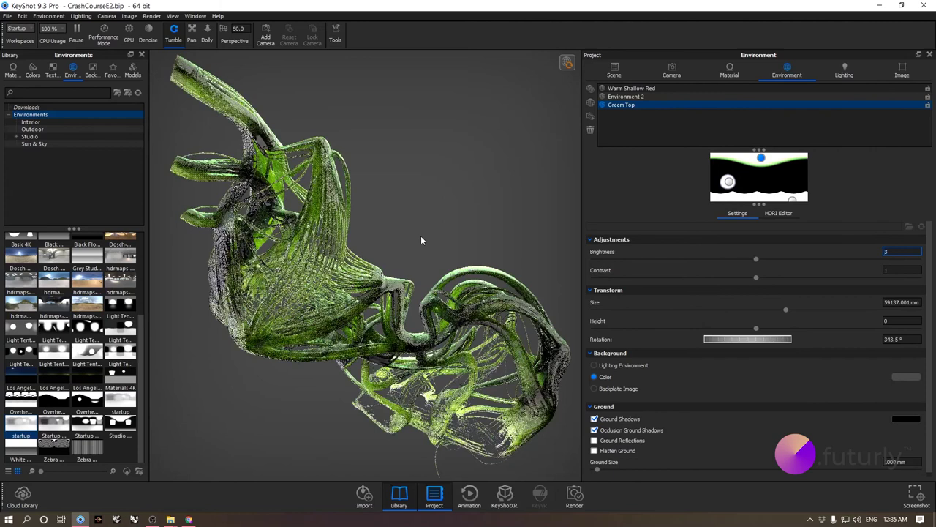